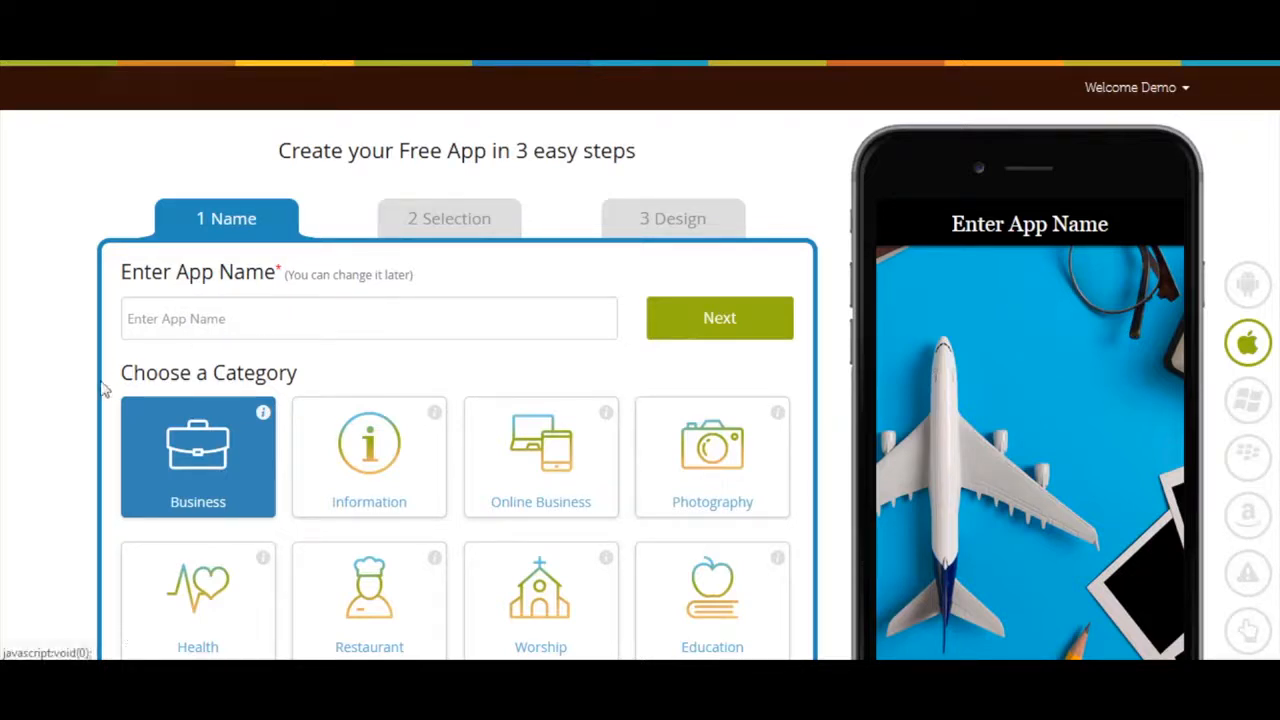
Name the new app "My App" in the Business category and continue to the selection stage.
{"action": "left_click", "coordinate": [166, 310]}
{"action": "type", "text": "My App"}
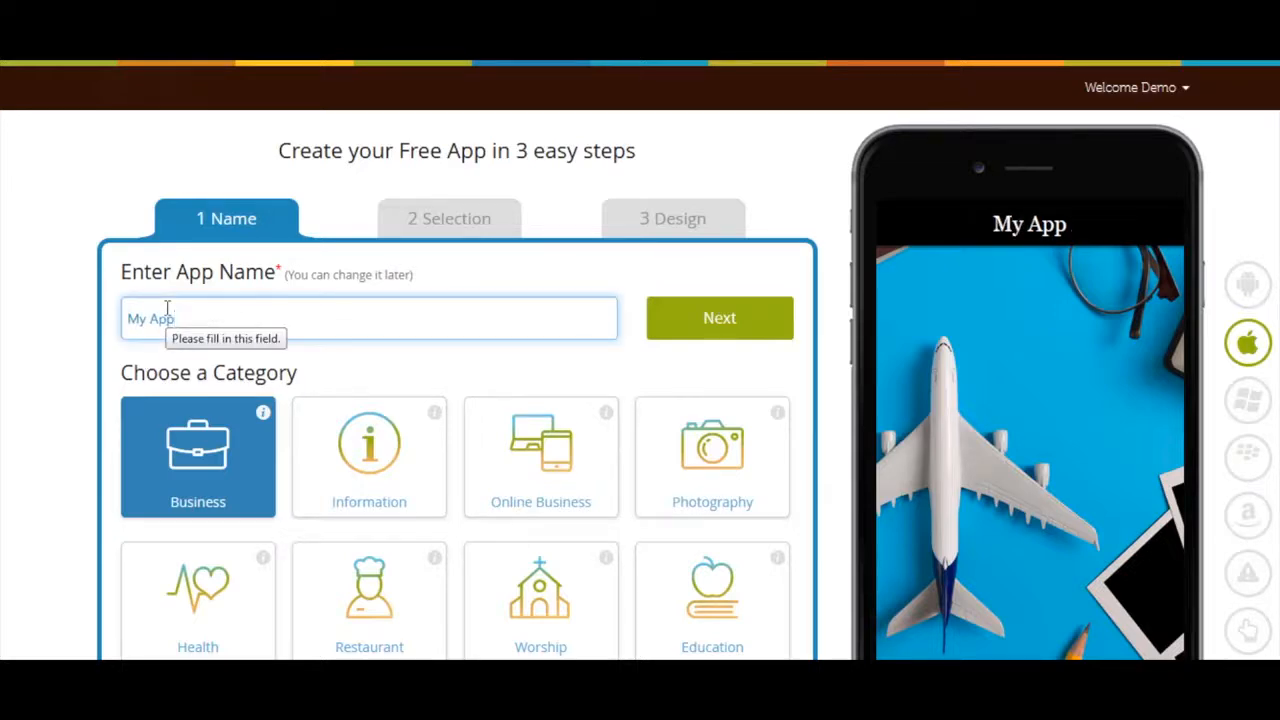
{"action": "scroll", "coordinate": [306, 463], "scroll_direction": "down", "scroll_amount": 4}
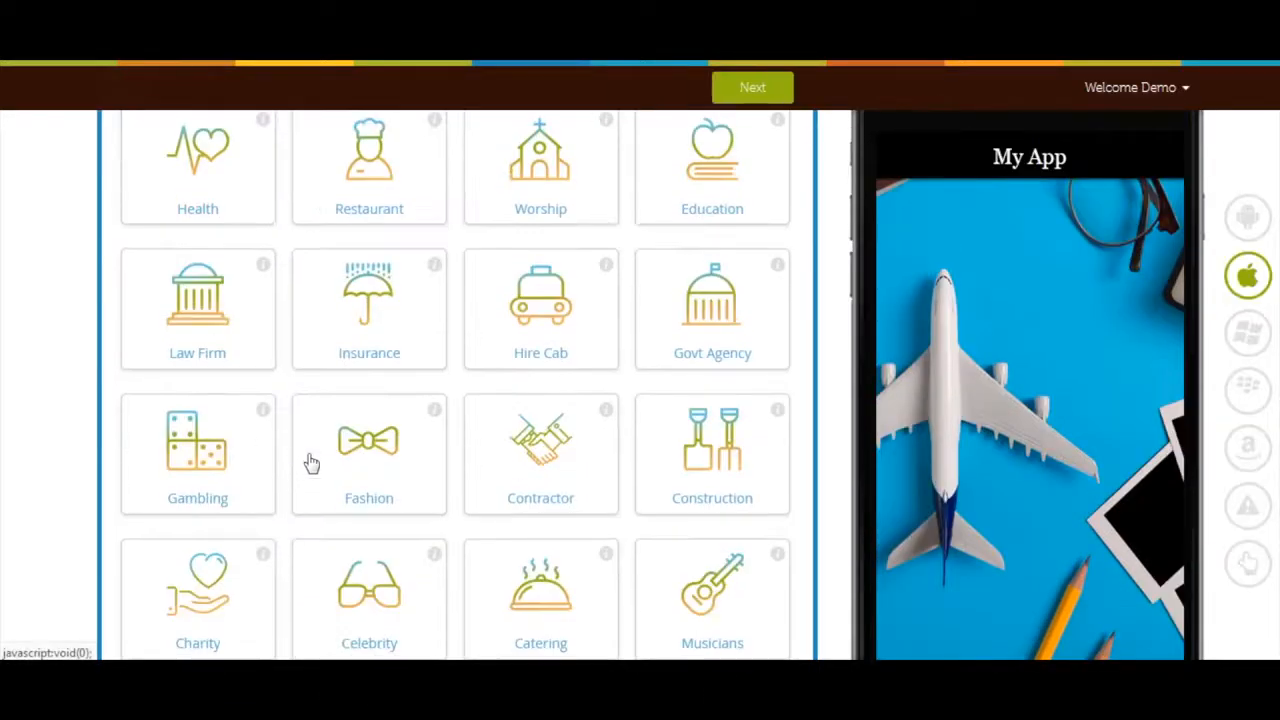
{"action": "scroll", "coordinate": [313, 462], "scroll_direction": "up", "scroll_amount": 4}
{"action": "left_click", "coordinate": [728, 330]}
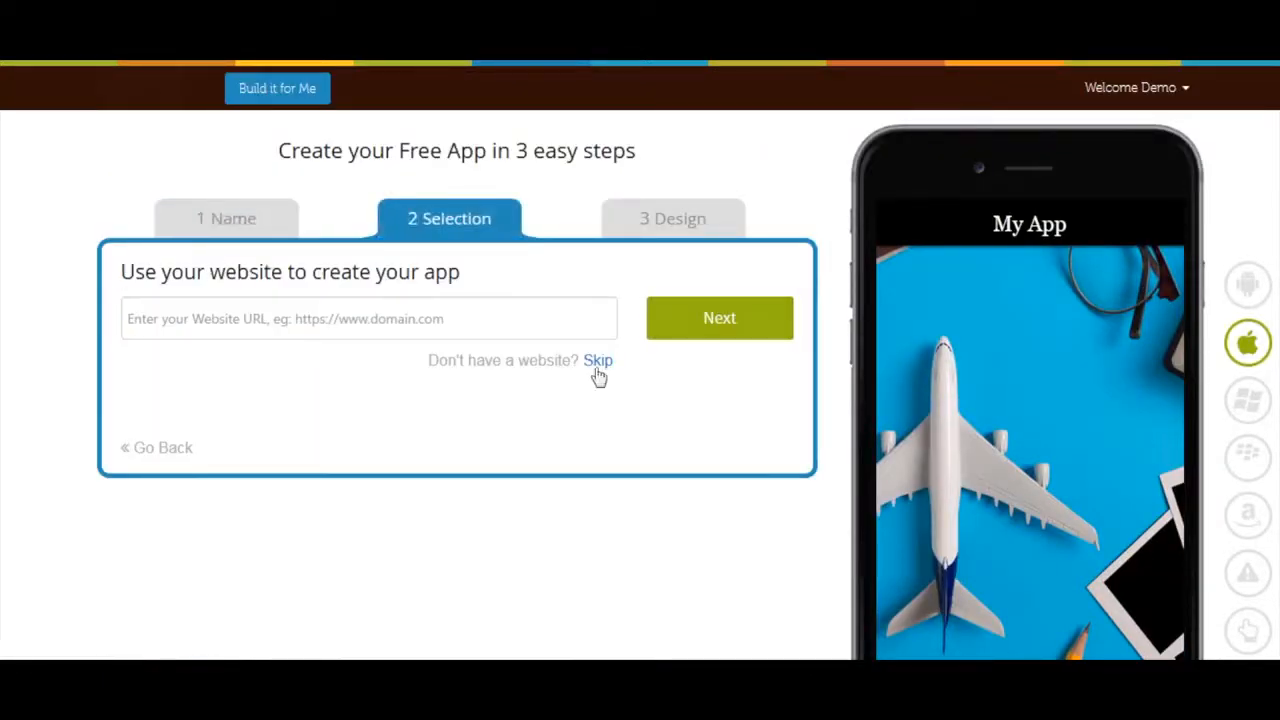
Skip the website import and apply the layout with the slide-out side menu as the app design.
{"action": "left_click", "coordinate": [600, 362]}
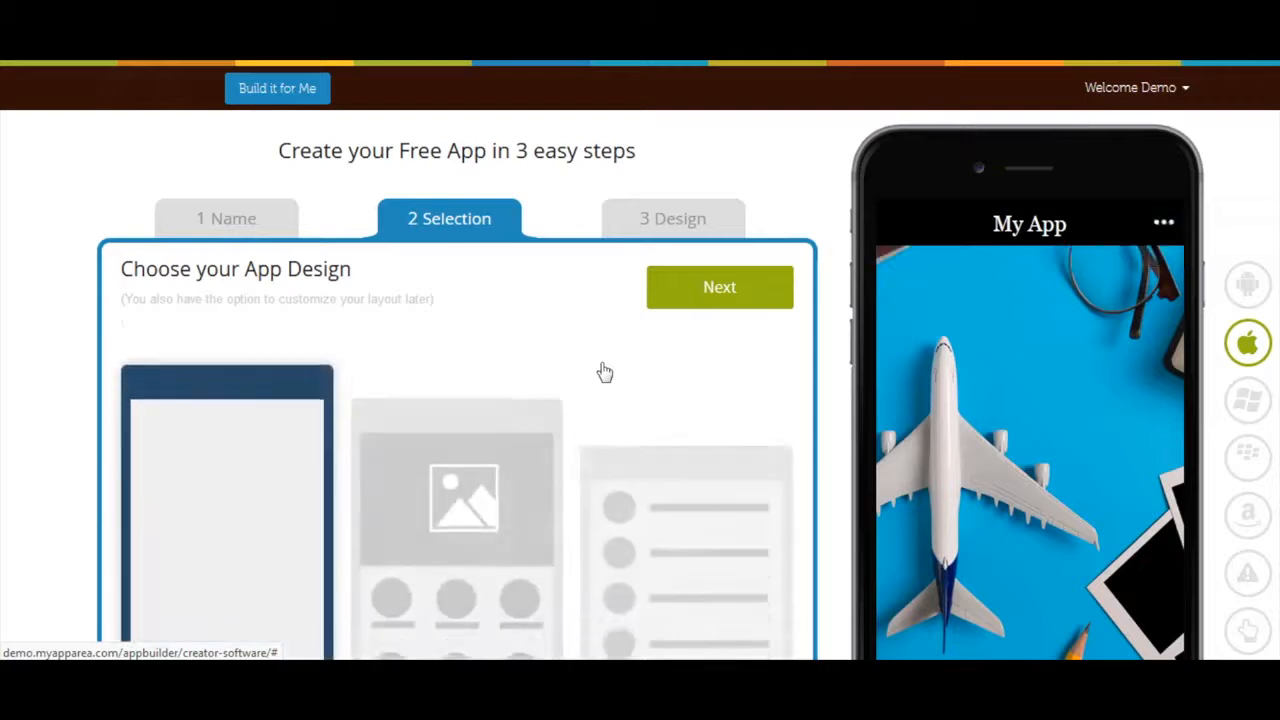
{"action": "scroll", "coordinate": [606, 385], "scroll_direction": "down", "scroll_amount": 3}
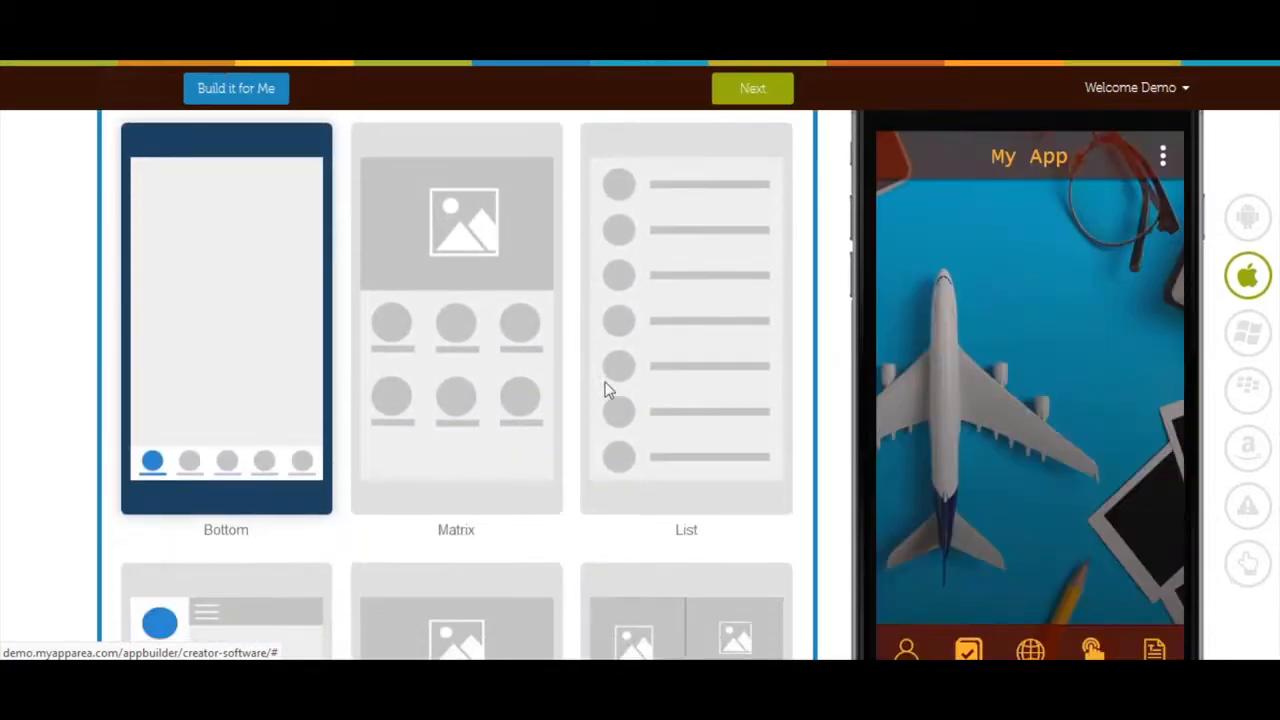
{"action": "left_click", "coordinate": [231, 457]}
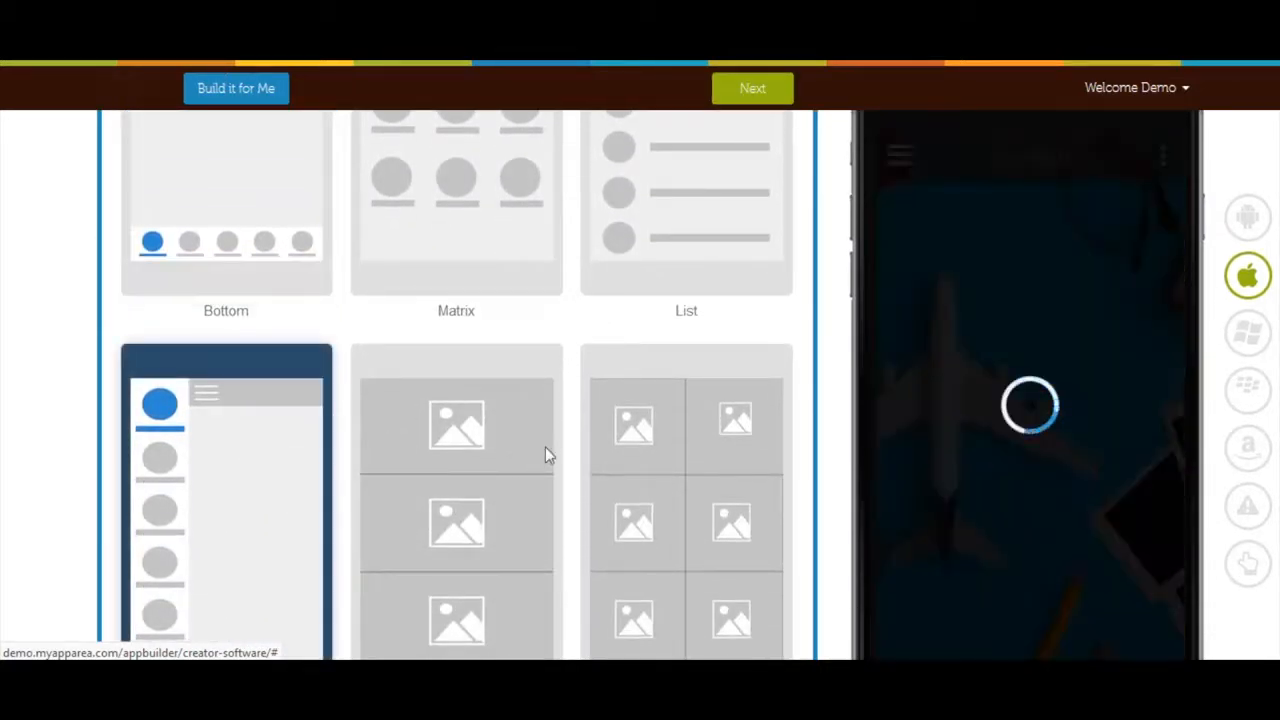
{"action": "scroll", "coordinate": [548, 455], "scroll_direction": "up", "scroll_amount": 5}
{"action": "left_click", "coordinate": [910, 224]}
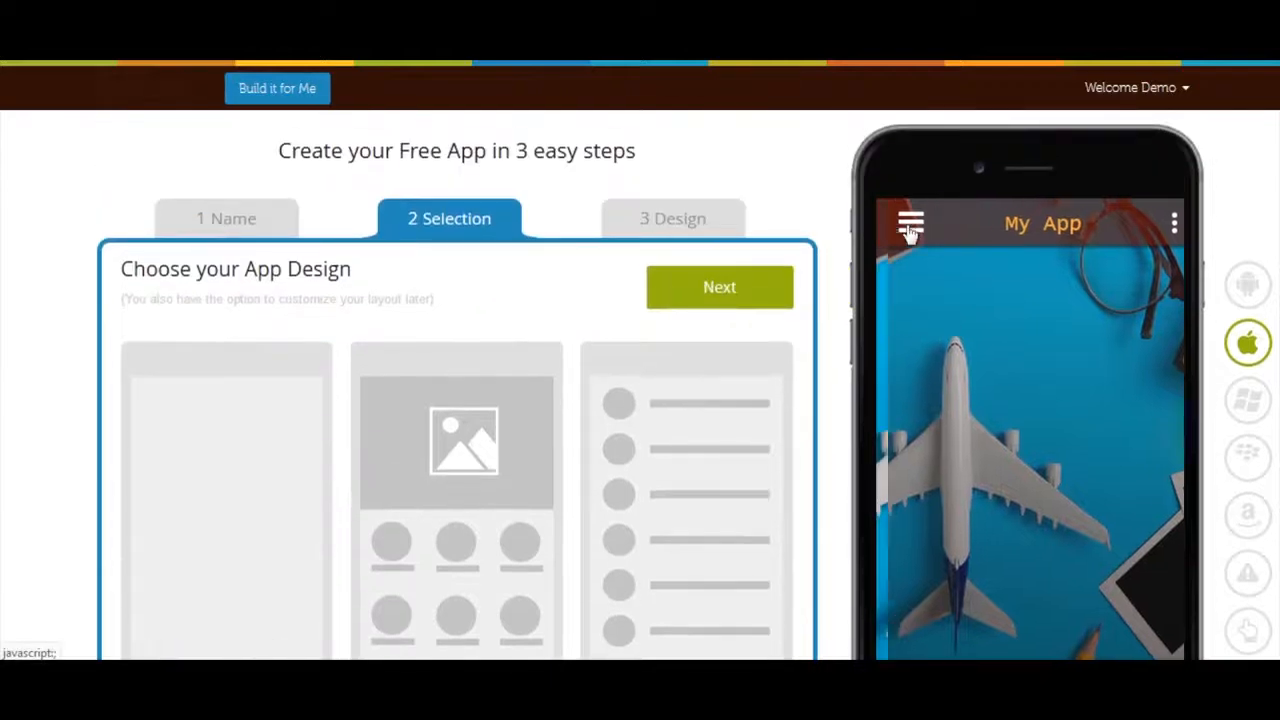
{"action": "left_click", "coordinate": [968, 226]}
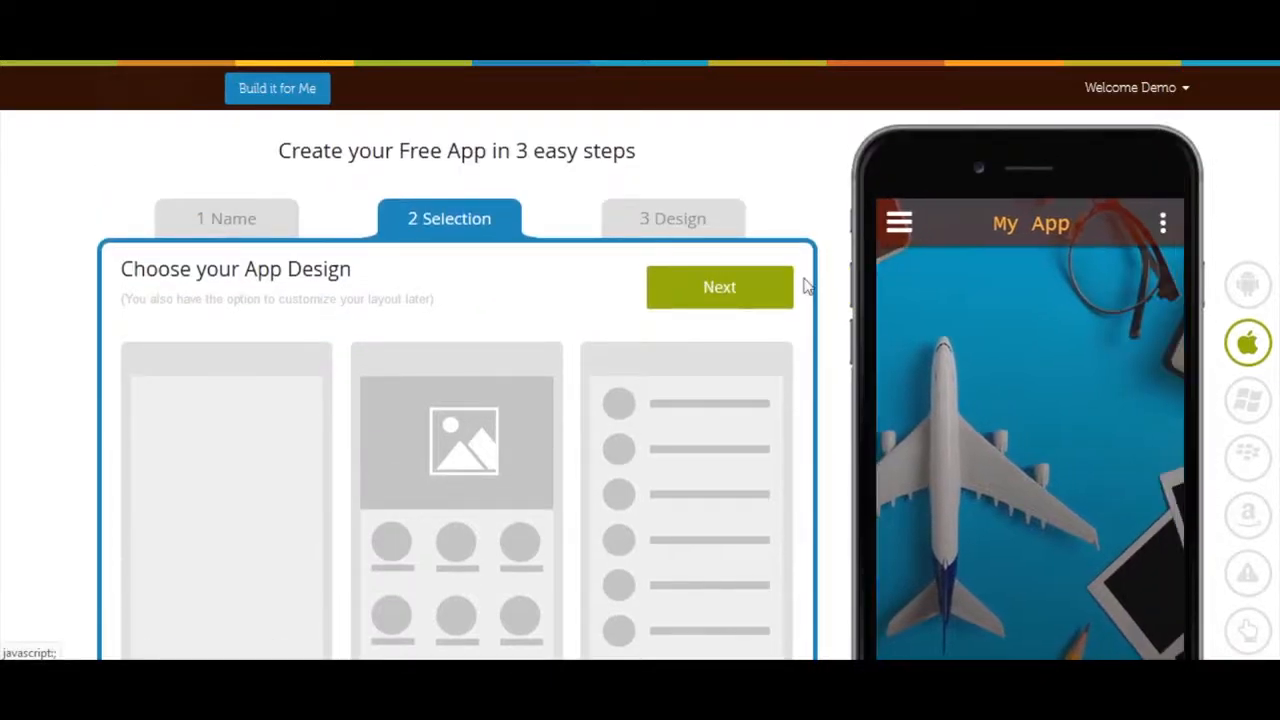
{"action": "left_click", "coordinate": [743, 298]}
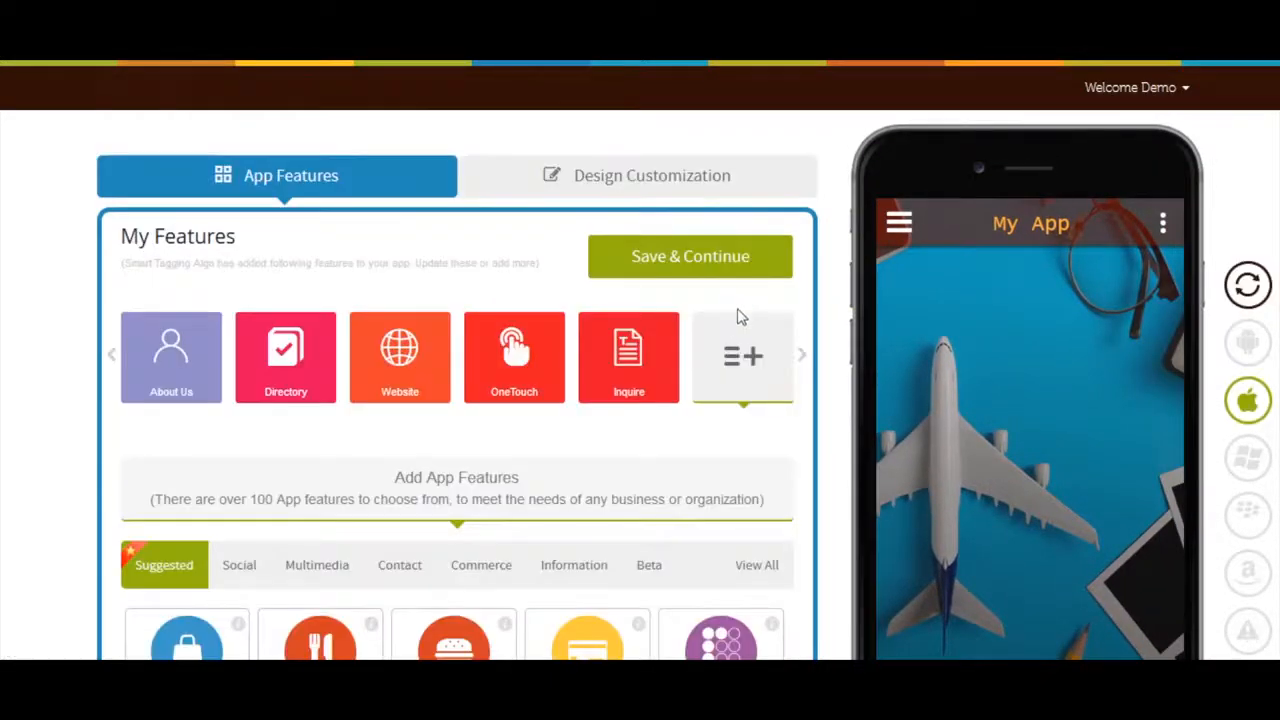
Search all app features for "coupo" and add the Coupon Directory feature to the app.
{"action": "scroll", "coordinate": [737, 399], "scroll_direction": "down", "scroll_amount": 1}
{"action": "scroll", "coordinate": [737, 399], "scroll_direction": "down", "scroll_amount": 3}
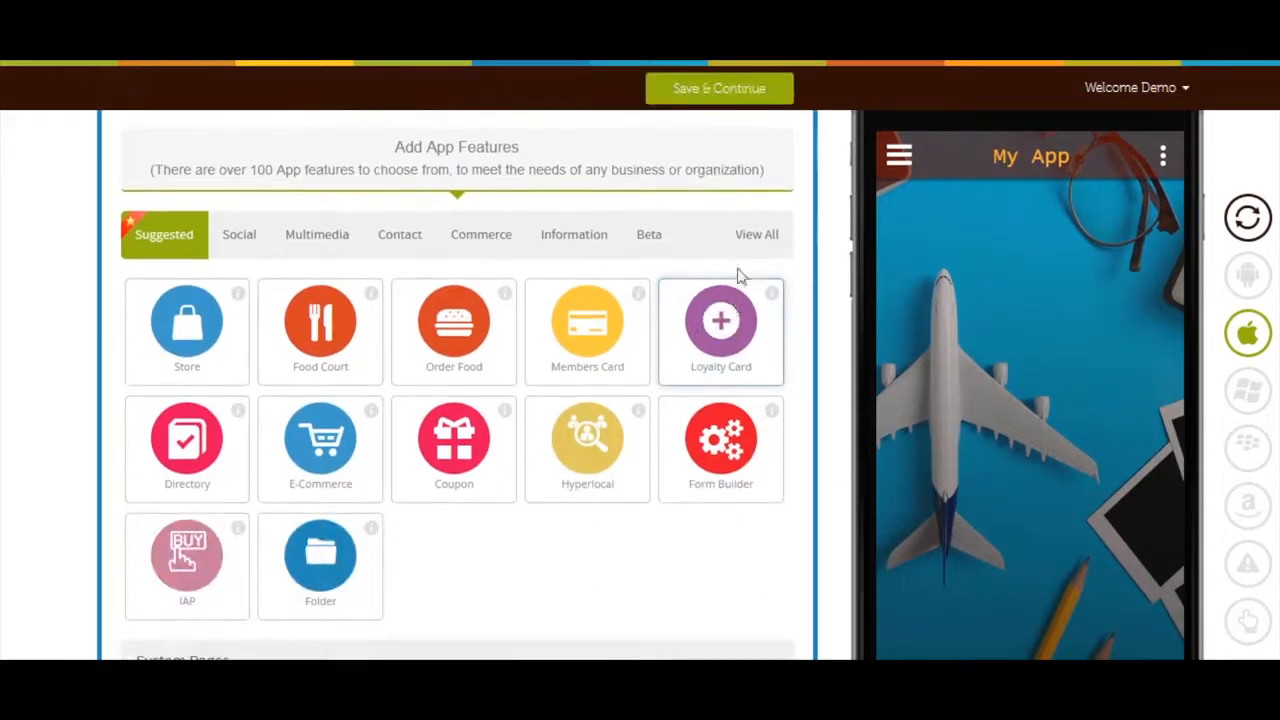
{"action": "left_click", "coordinate": [757, 236]}
{"action": "left_click", "coordinate": [312, 293]}
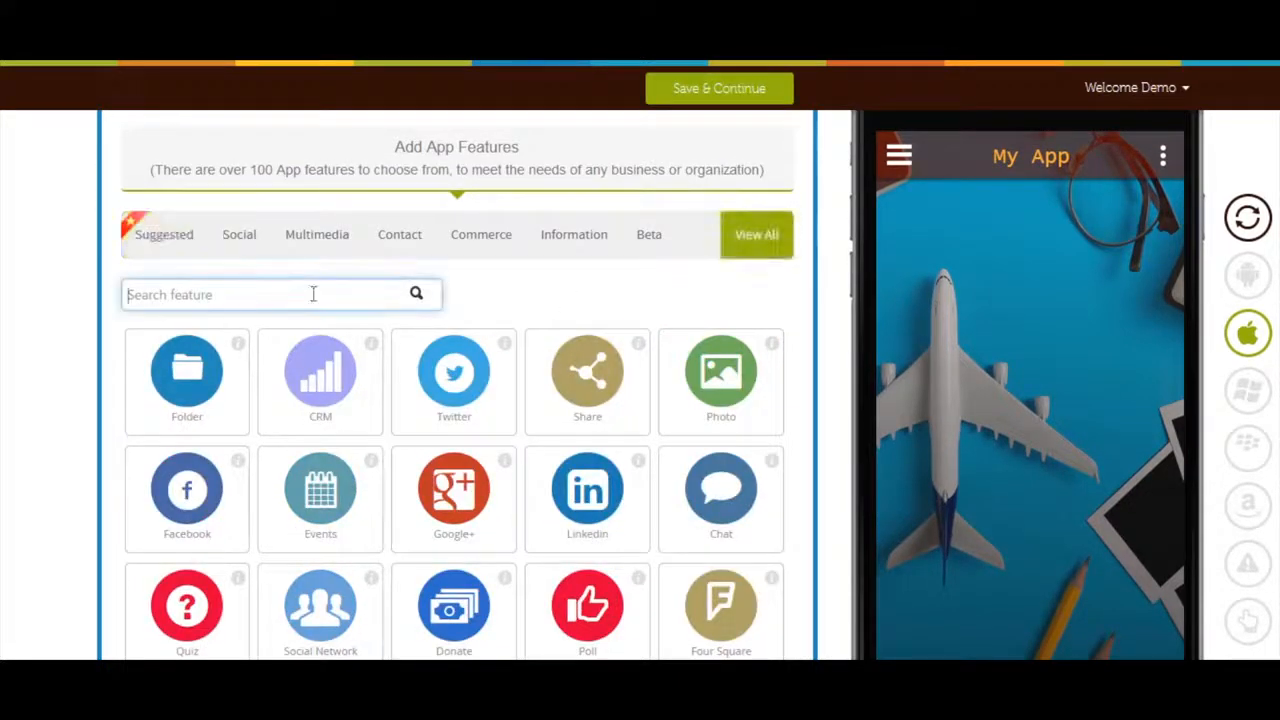
{"action": "type", "text": "coupo"}
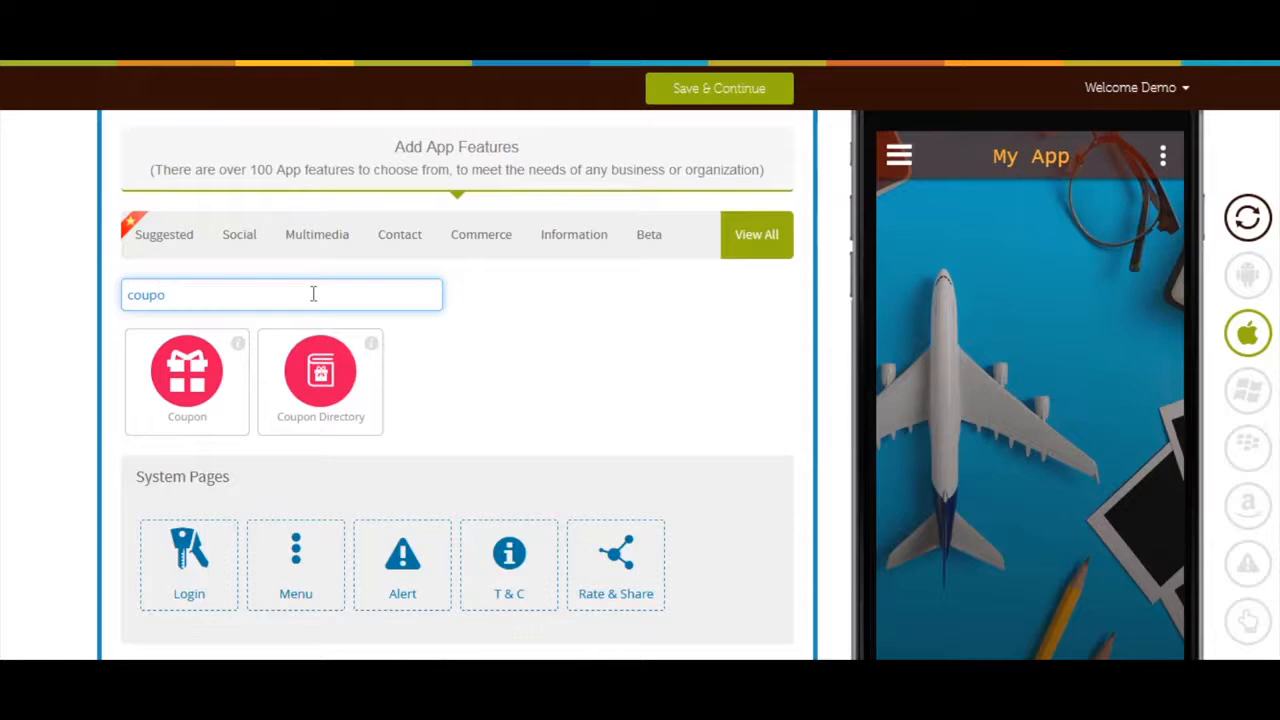
{"action": "mouse_move", "coordinate": [318, 381]}
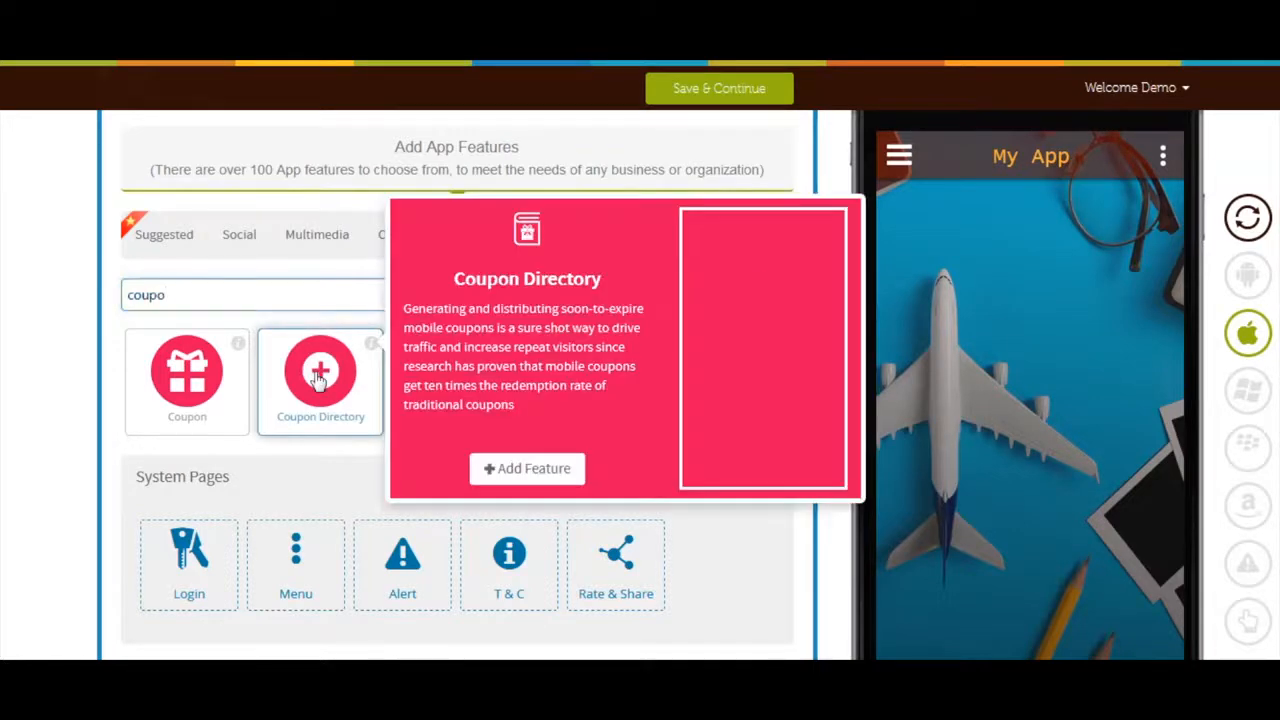
{"action": "left_click", "coordinate": [527, 468]}
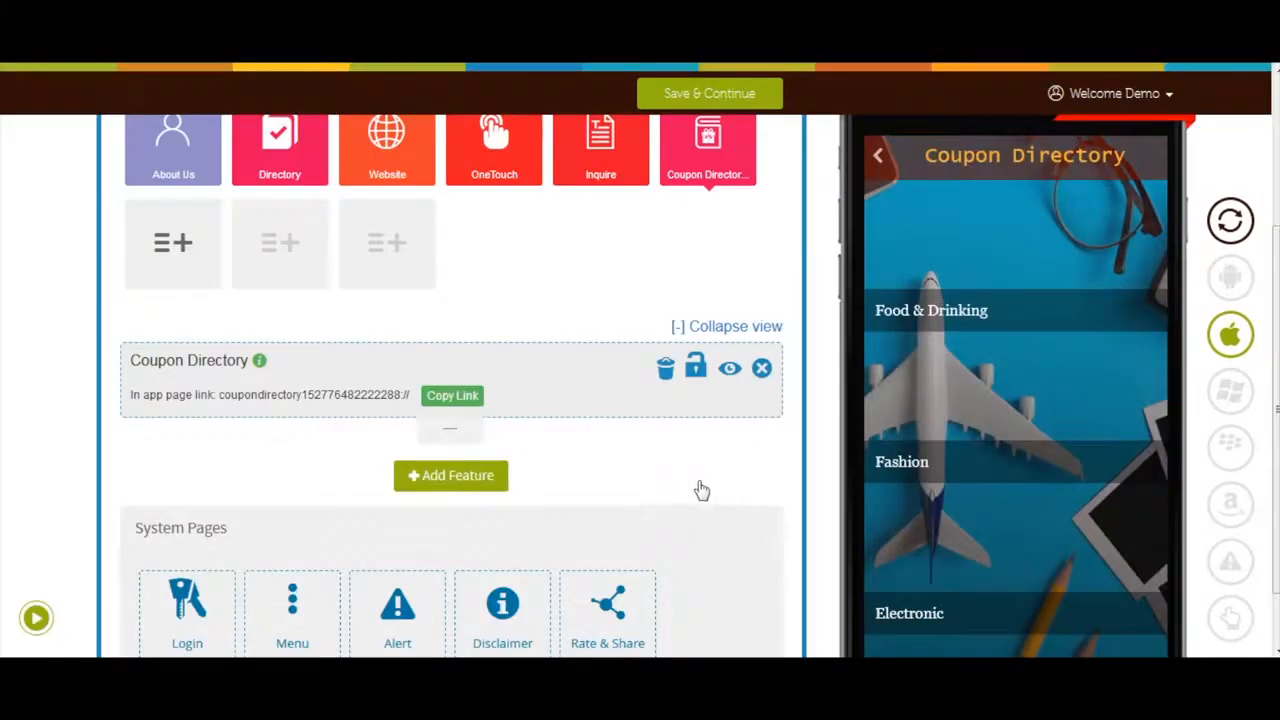
Examine the icon choices for the Coupon Directory page: solid icons, outline icons, images and custom icon upload.
{"action": "scroll", "coordinate": [689, 486], "scroll_direction": "down", "scroll_amount": 1}
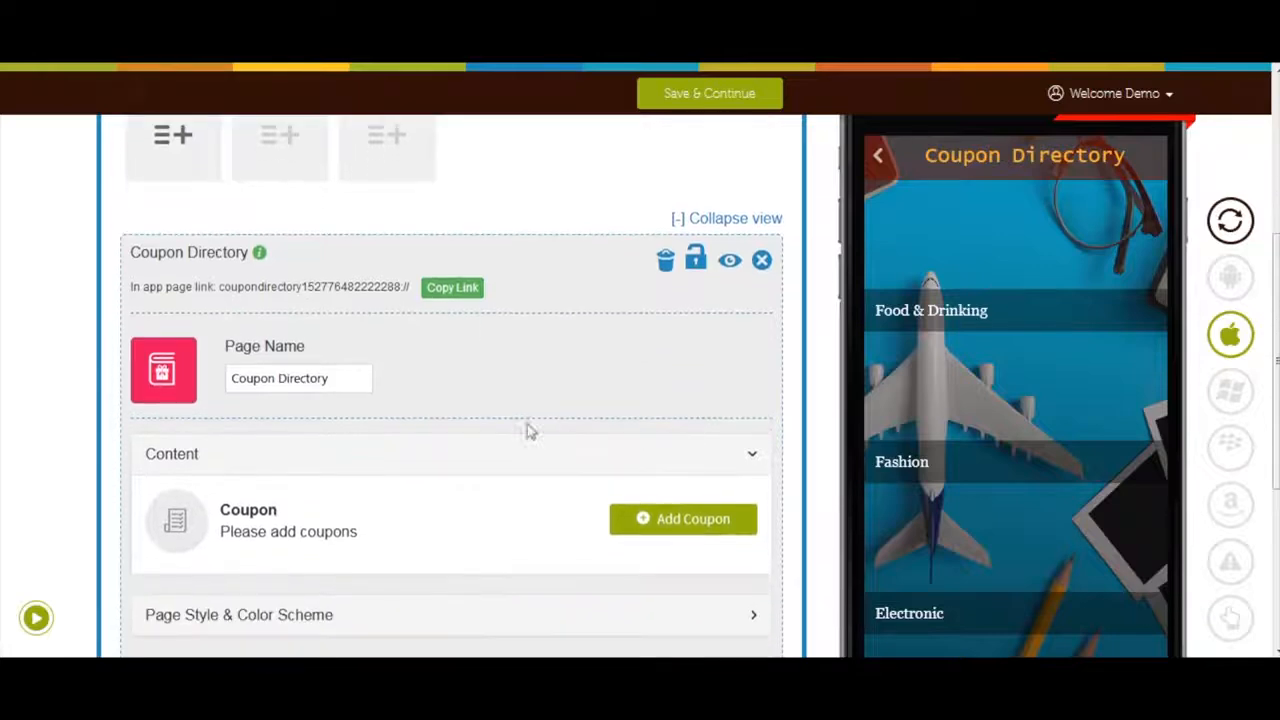
{"action": "left_click", "coordinate": [345, 378]}
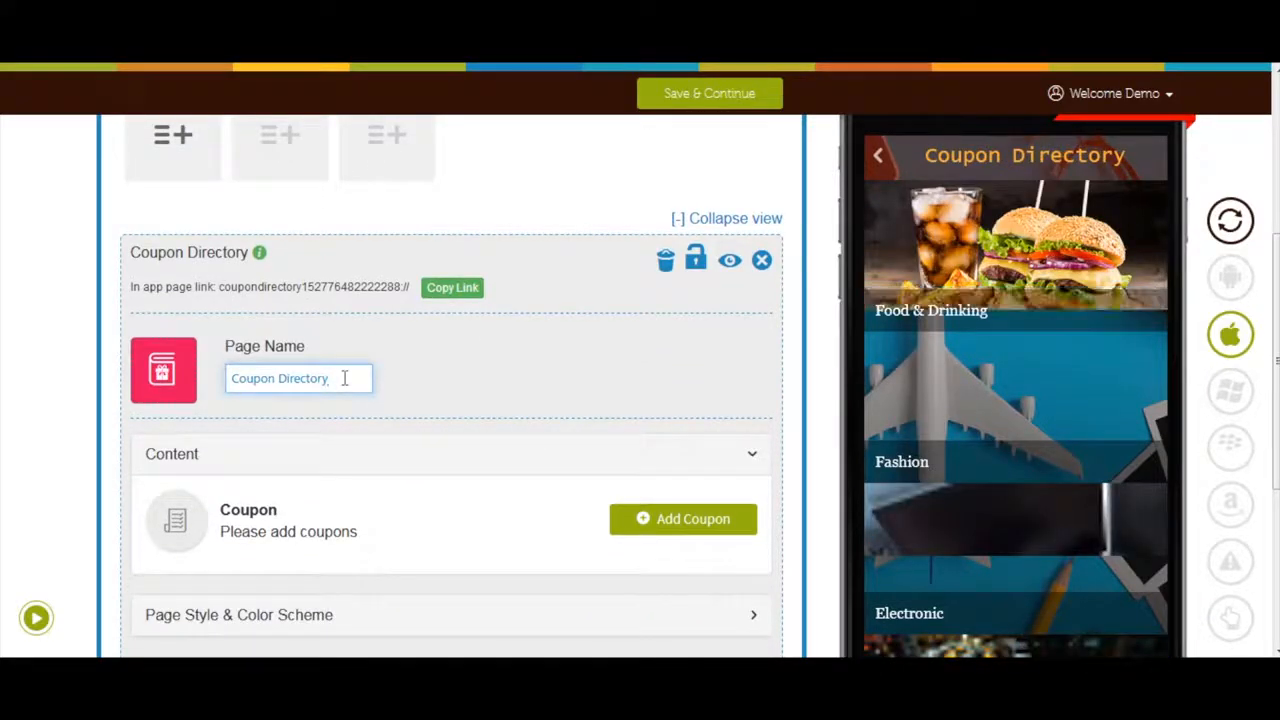
{"action": "left_click", "coordinate": [181, 385]}
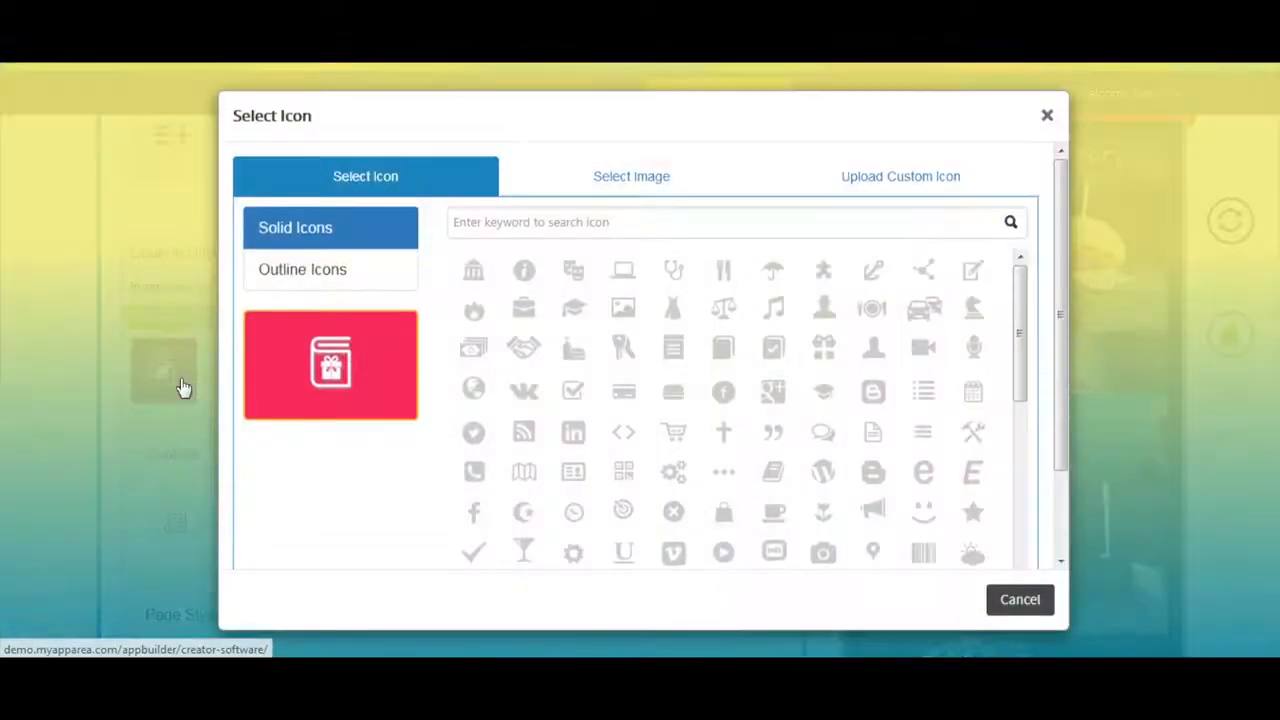
{"action": "scroll", "coordinate": [578, 378], "scroll_direction": "down", "scroll_amount": 1}
{"action": "scroll", "coordinate": [580, 376], "scroll_direction": "down", "scroll_amount": 5}
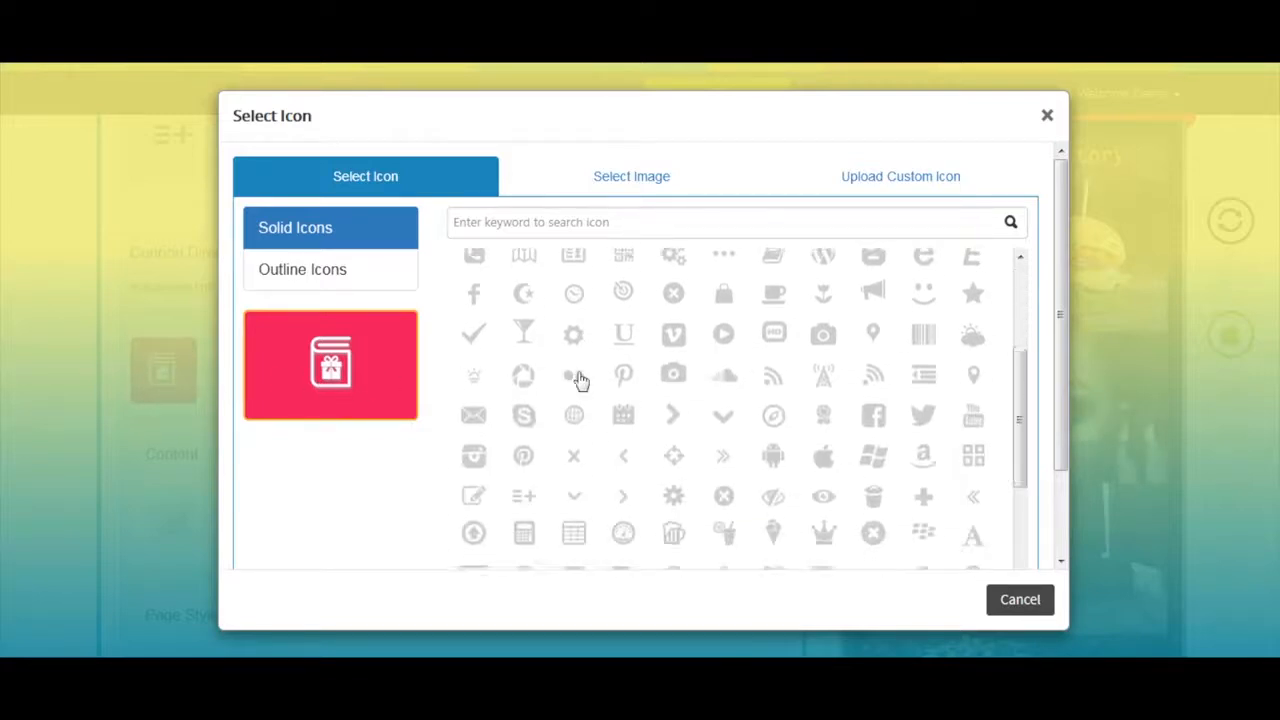
{"action": "scroll", "coordinate": [540, 376], "scroll_direction": "up", "scroll_amount": 6}
{"action": "left_click", "coordinate": [338, 280]}
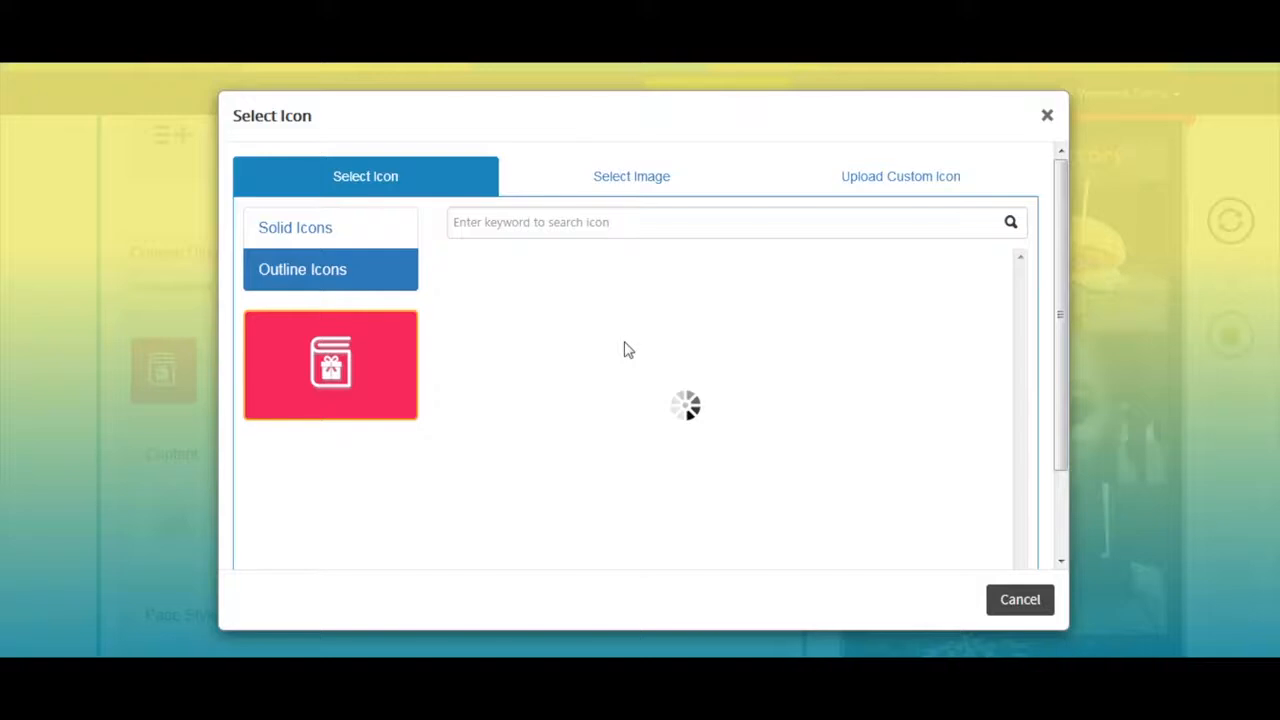
{"action": "scroll", "coordinate": [628, 345], "scroll_direction": "down", "scroll_amount": 5}
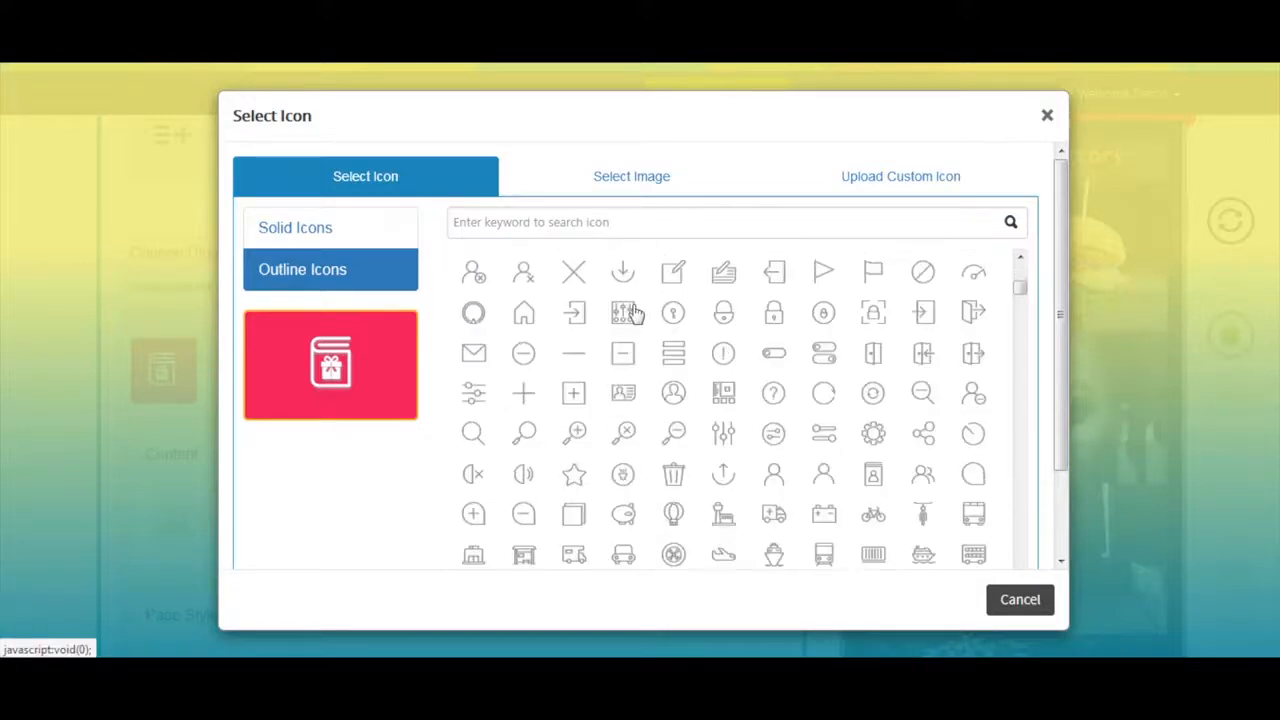
{"action": "left_click", "coordinate": [652, 190]}
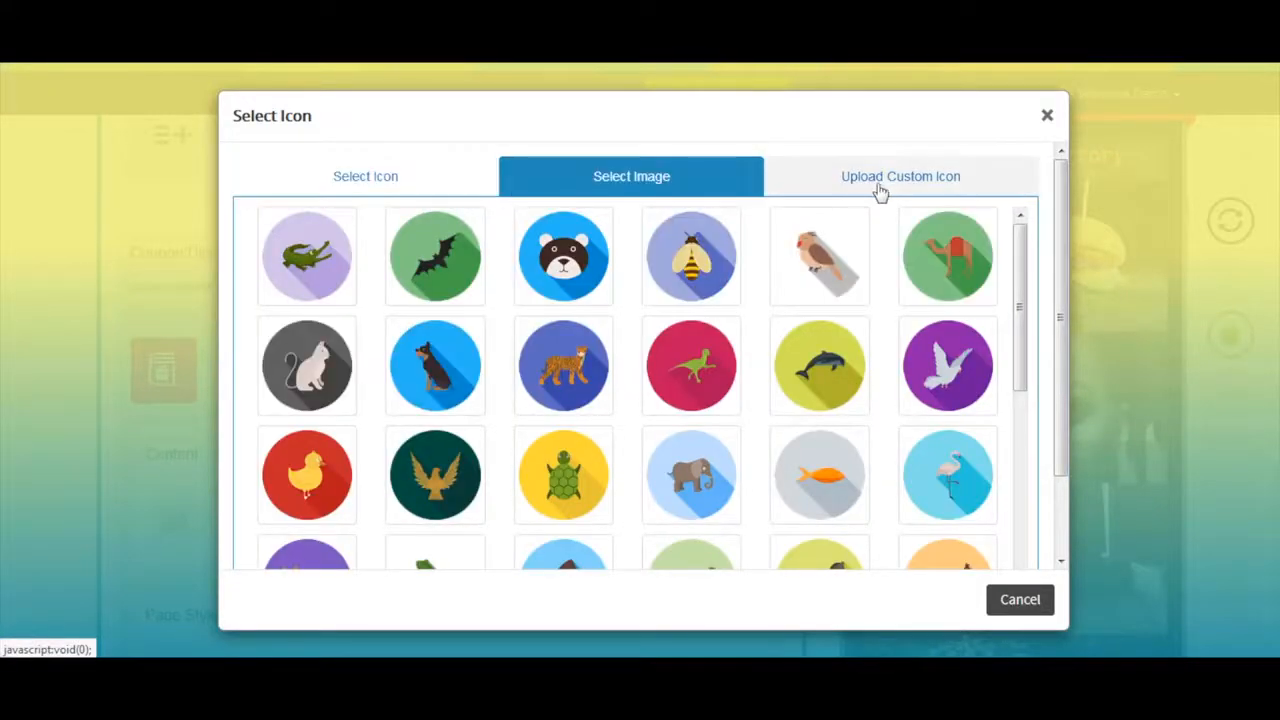
{"action": "left_click", "coordinate": [880, 190]}
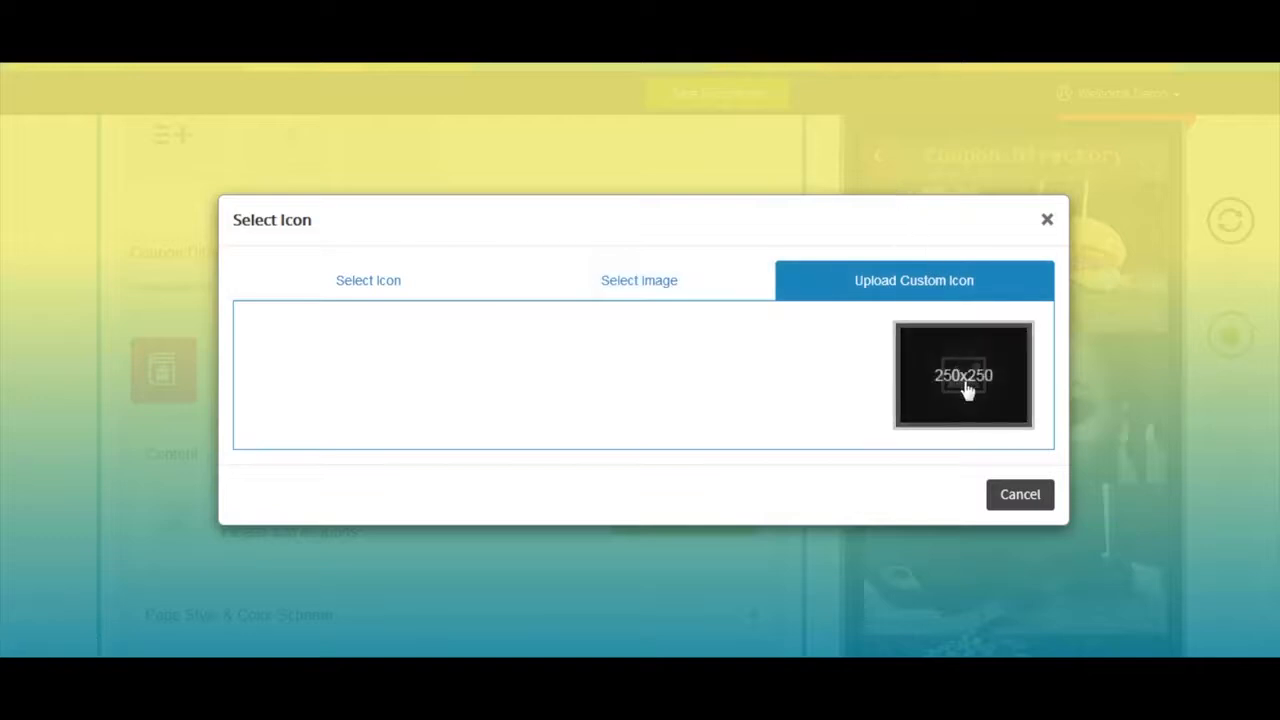
{"action": "left_click", "coordinate": [1018, 496]}
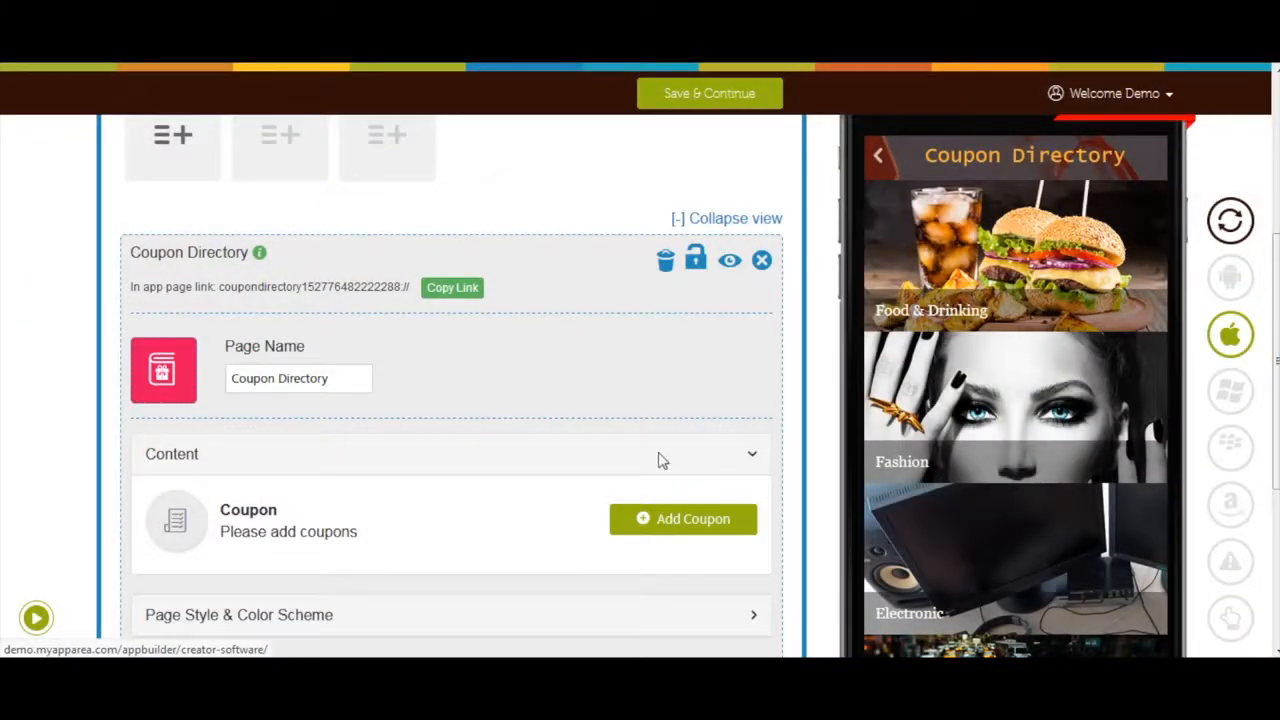
Expand the Page Style & Color Scheme settings of the Coupon Directory page.
{"action": "scroll", "coordinate": [614, 457], "scroll_direction": "down", "scroll_amount": 1}
{"action": "left_click", "coordinate": [550, 503]}
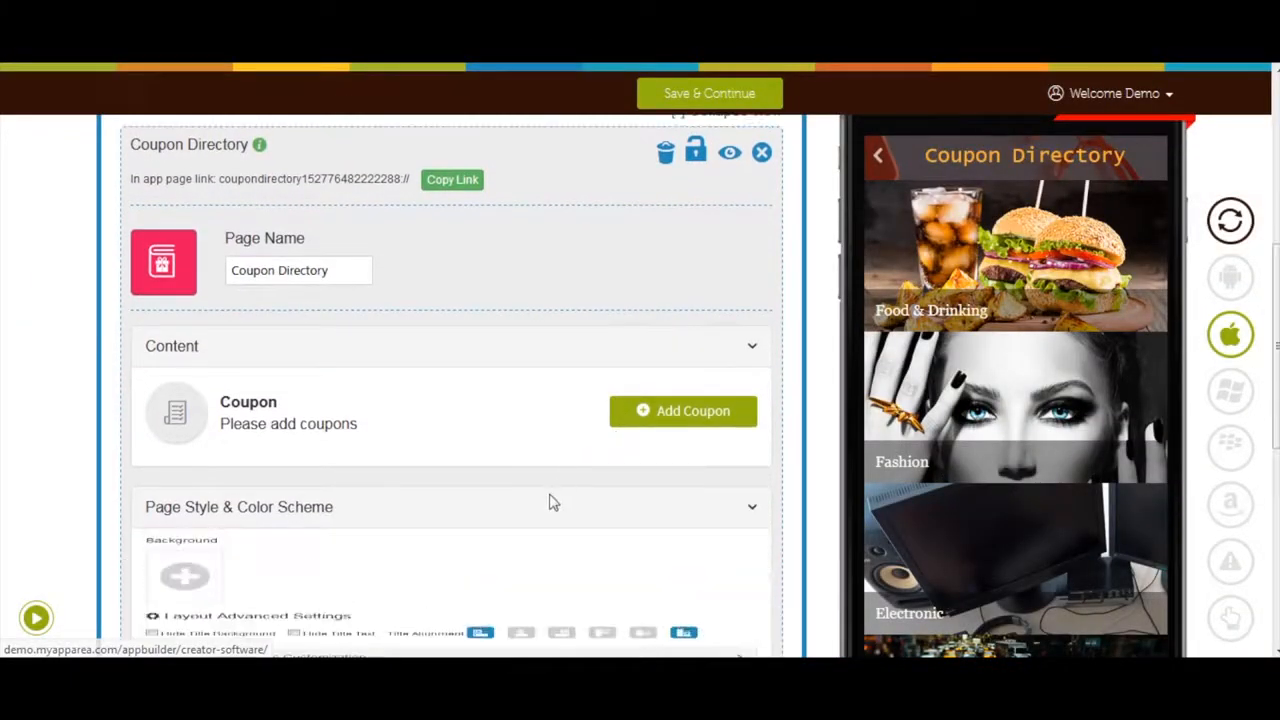
{"action": "scroll", "coordinate": [551, 503], "scroll_direction": "down", "scroll_amount": 1}
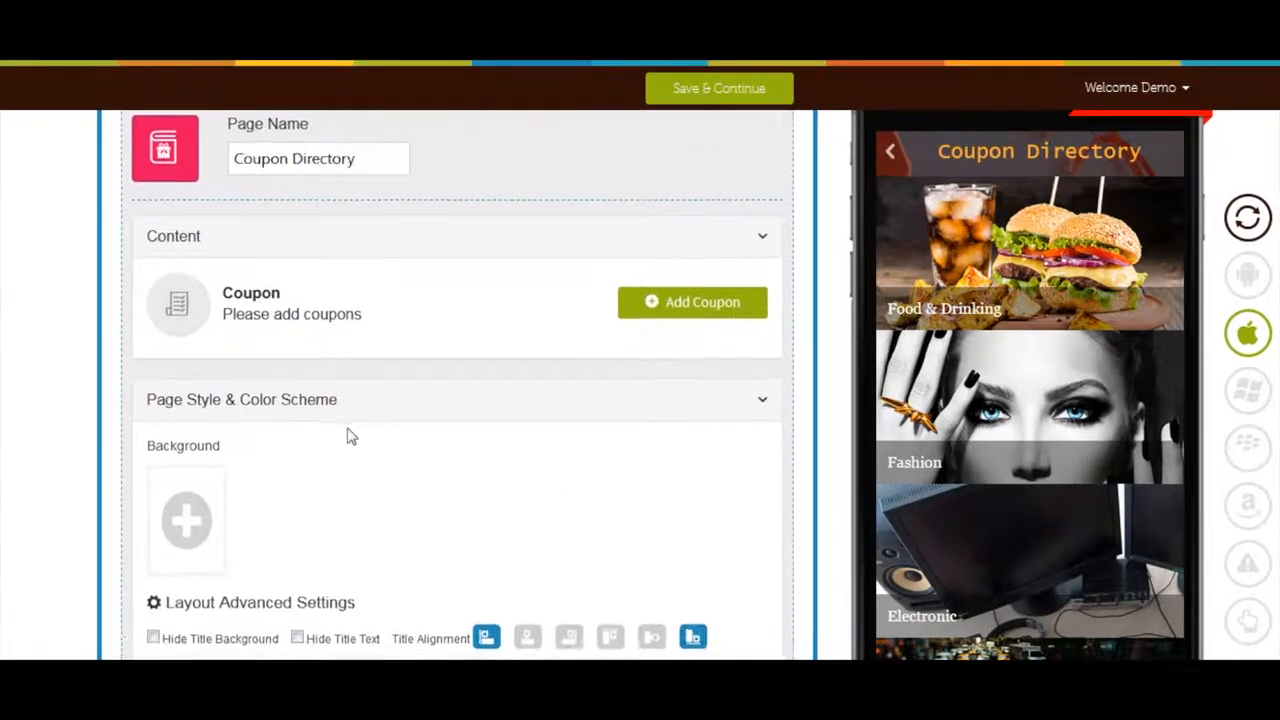
{"action": "scroll", "coordinate": [350, 436], "scroll_direction": "down", "scroll_amount": 2}
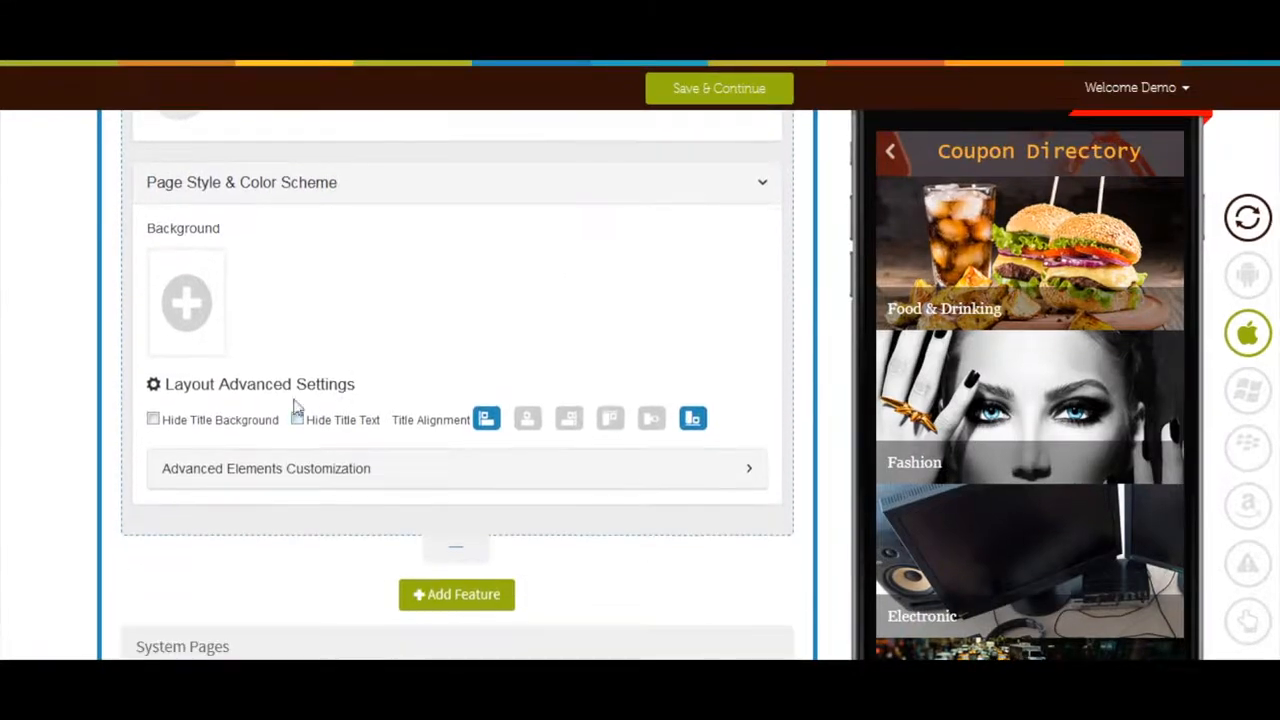
Examine the page background choices: library images, solid colors and custom image upload.
{"action": "left_click", "coordinate": [188, 298]}
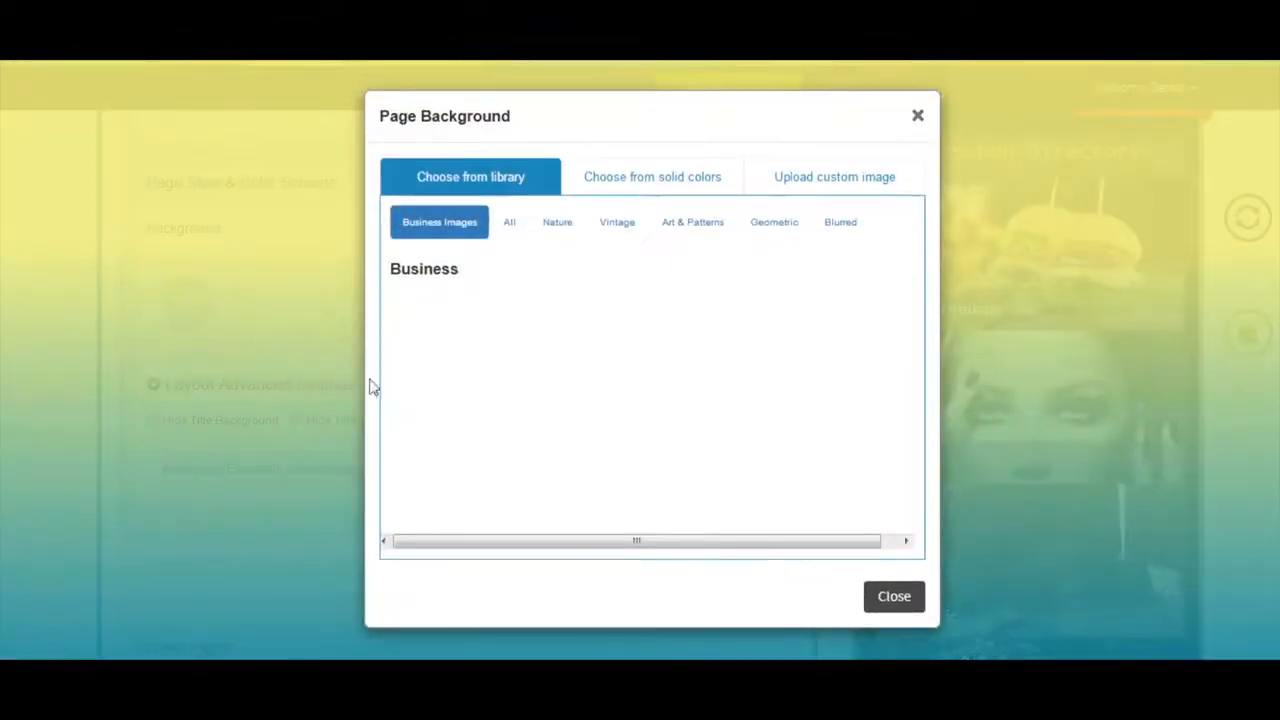
{"action": "scroll", "coordinate": [632, 397], "scroll_direction": "down", "scroll_amount": 5}
{"action": "scroll", "coordinate": [632, 397], "scroll_direction": "up", "scroll_amount": 5}
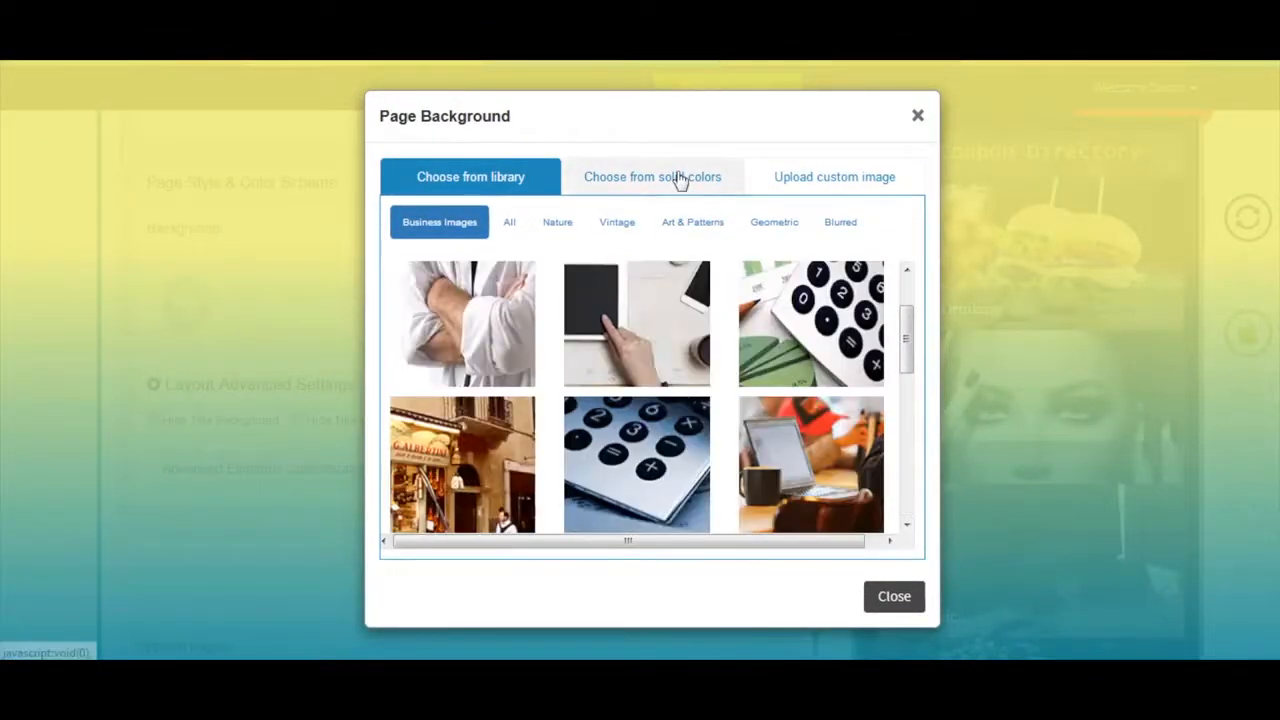
{"action": "left_click", "coordinate": [677, 177]}
{"action": "left_click", "coordinate": [826, 182]}
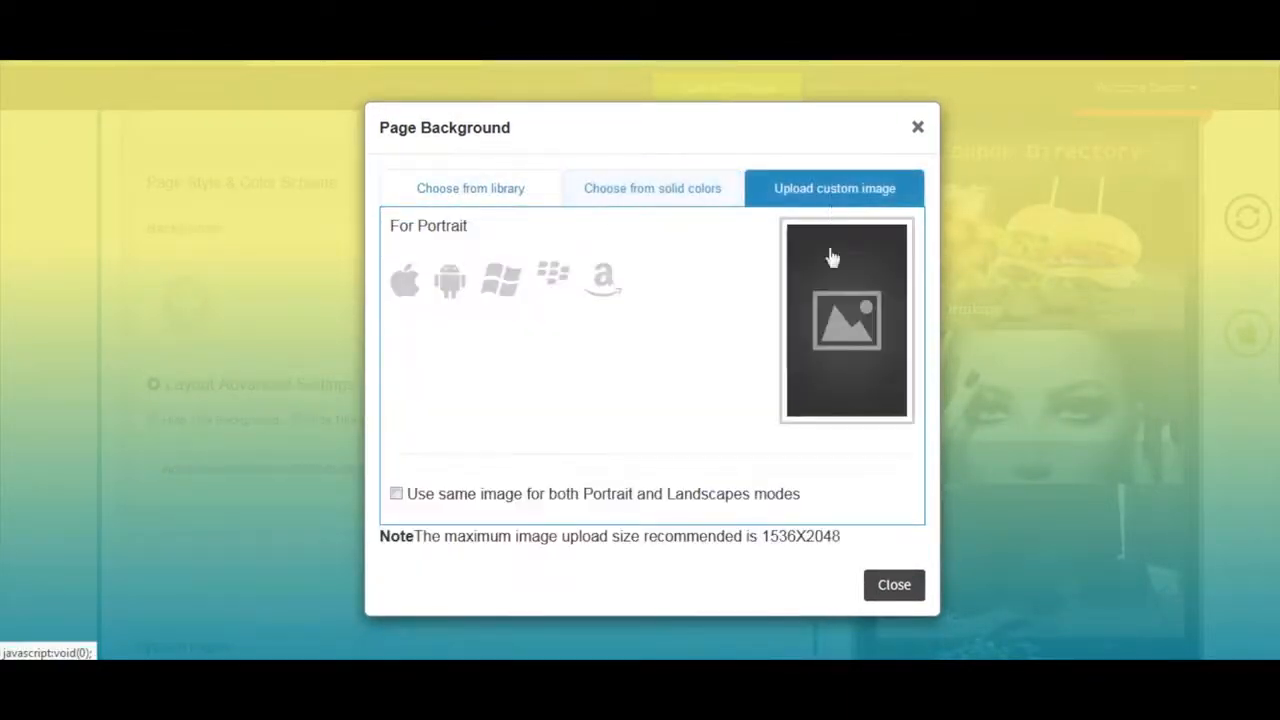
{"action": "left_click", "coordinate": [916, 585]}
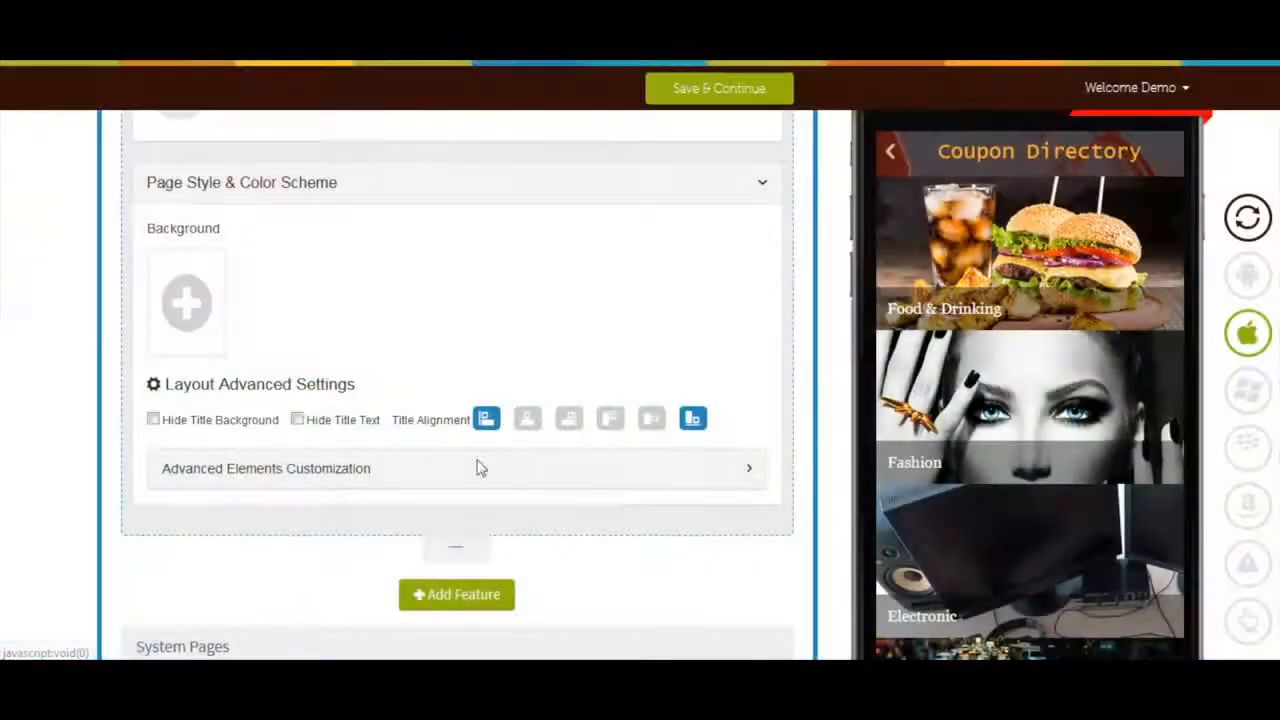
Try hiding the title background and the title text of the coupon categories in the layout settings.
{"action": "left_click", "coordinate": [153, 420]}
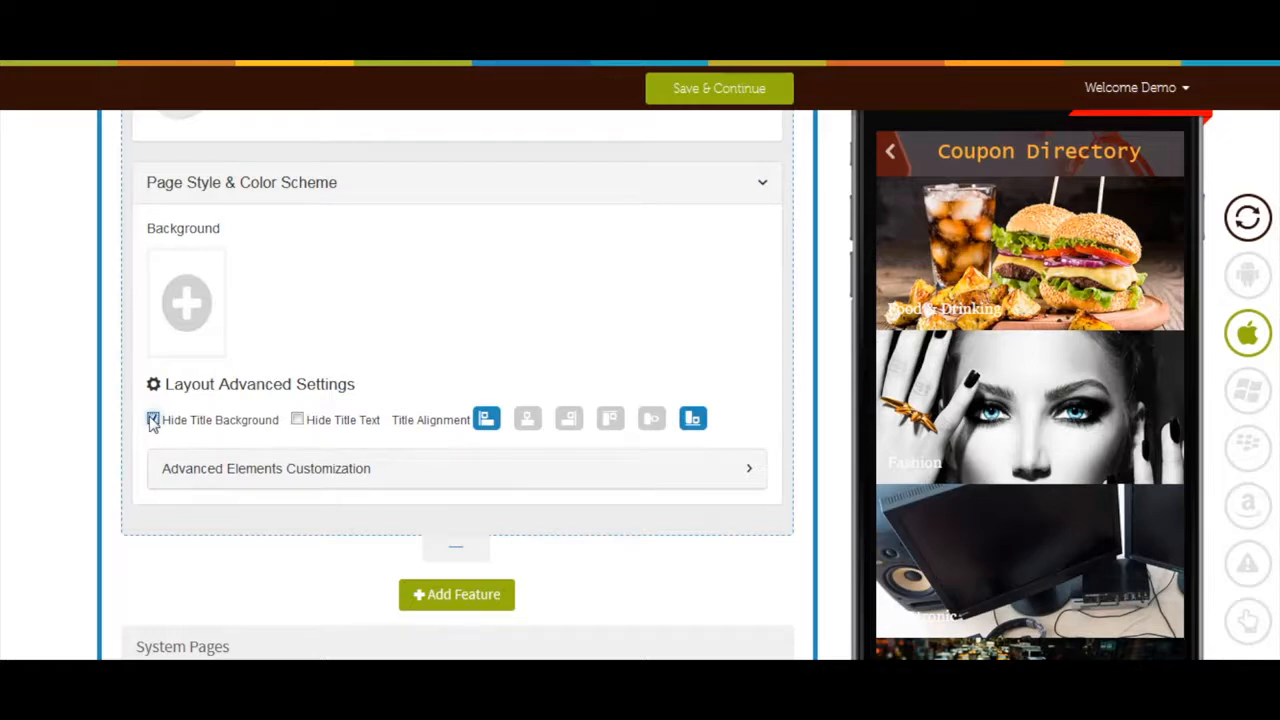
{"action": "left_click", "coordinate": [297, 420]}
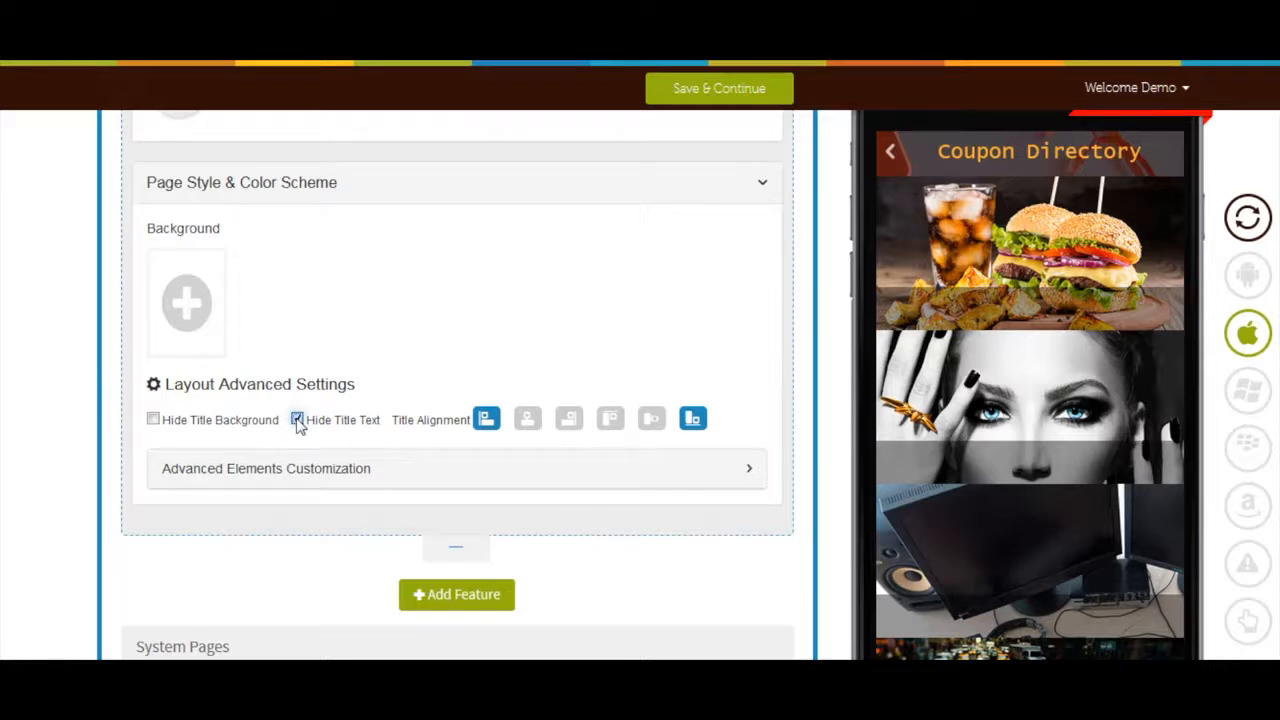
{"action": "left_click", "coordinate": [297, 420]}
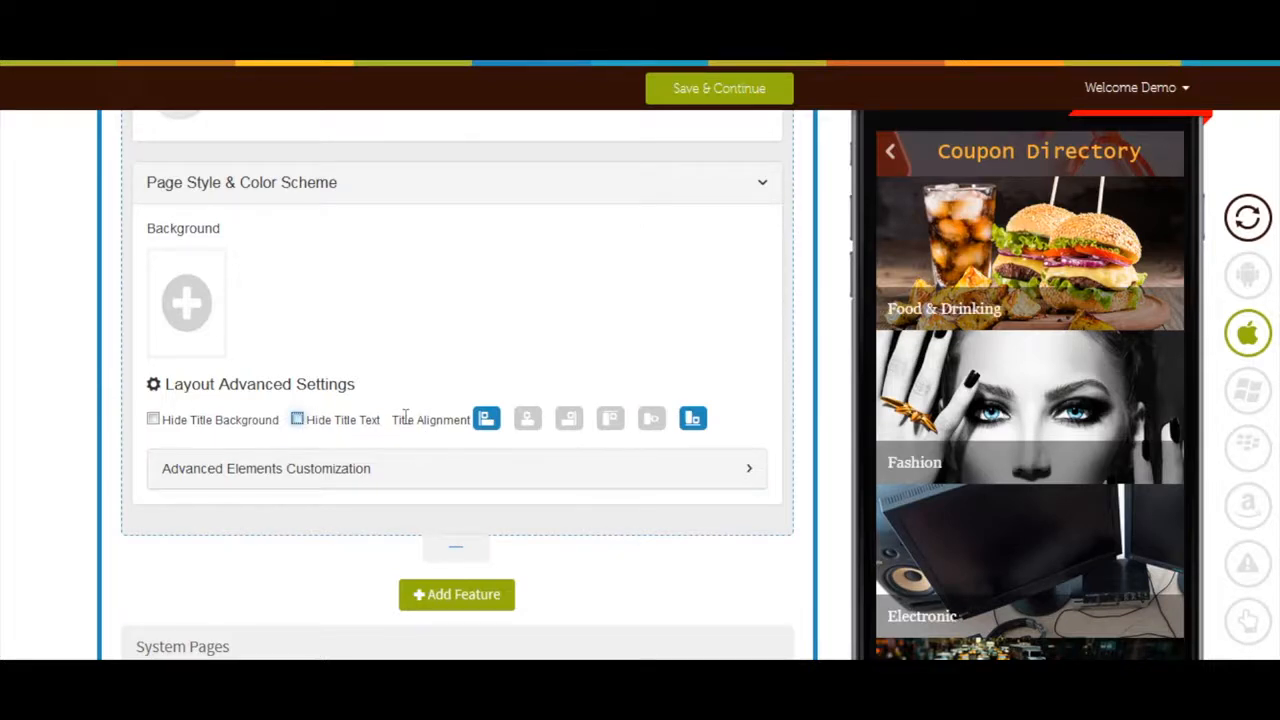
Set the title alignment to Center and expand Advanced Elements Customization to show the font, size and indent settings.
{"action": "left_click", "coordinate": [528, 420]}
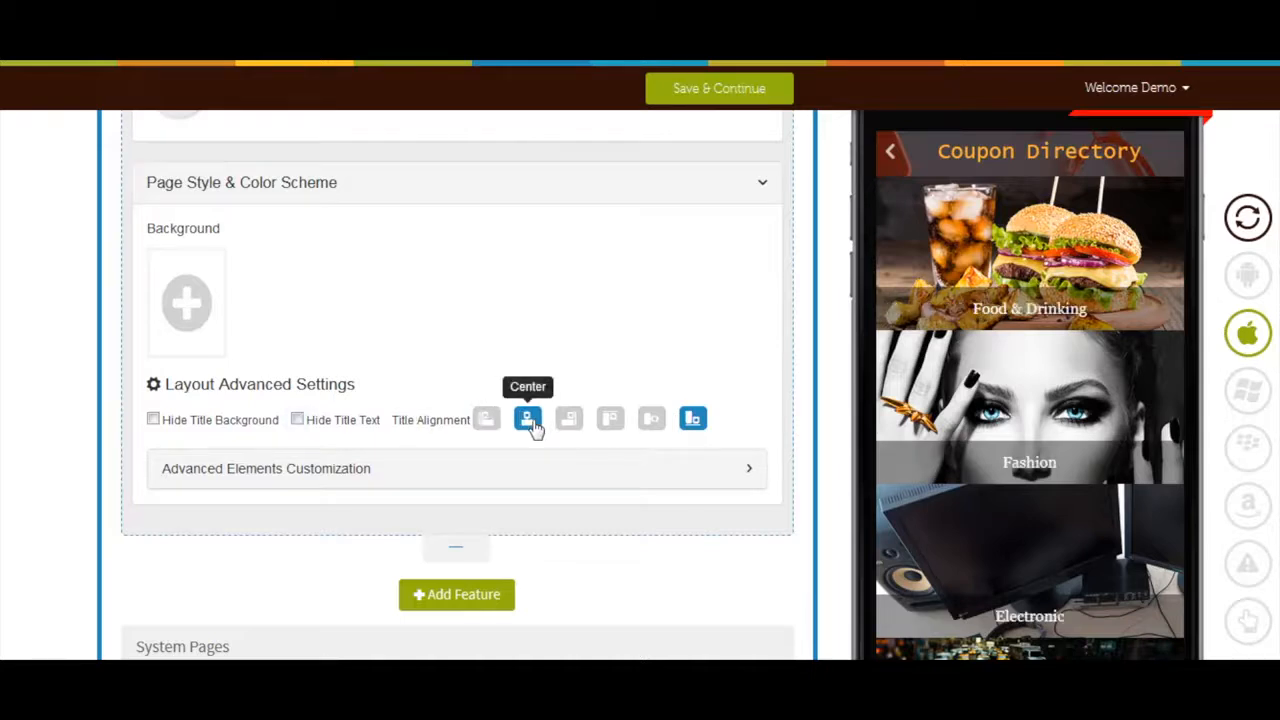
{"action": "left_click", "coordinate": [489, 482]}
{"action": "scroll", "coordinate": [490, 481], "scroll_direction": "down", "scroll_amount": 4}
{"action": "scroll", "coordinate": [491, 480], "scroll_direction": "down", "scroll_amount": 2}
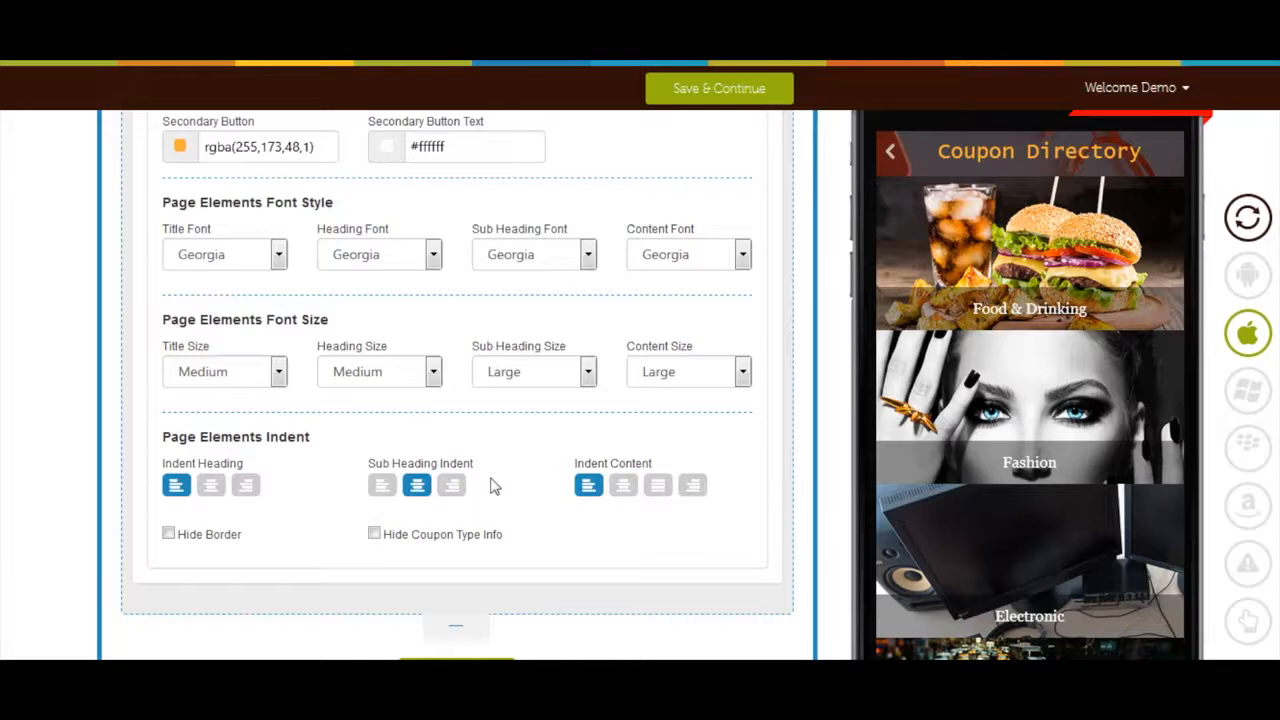
Try the Hide Border option in the advanced elements customization of the Coupon Directory page.
{"action": "scroll", "coordinate": [490, 486], "scroll_direction": "down", "scroll_amount": 1}
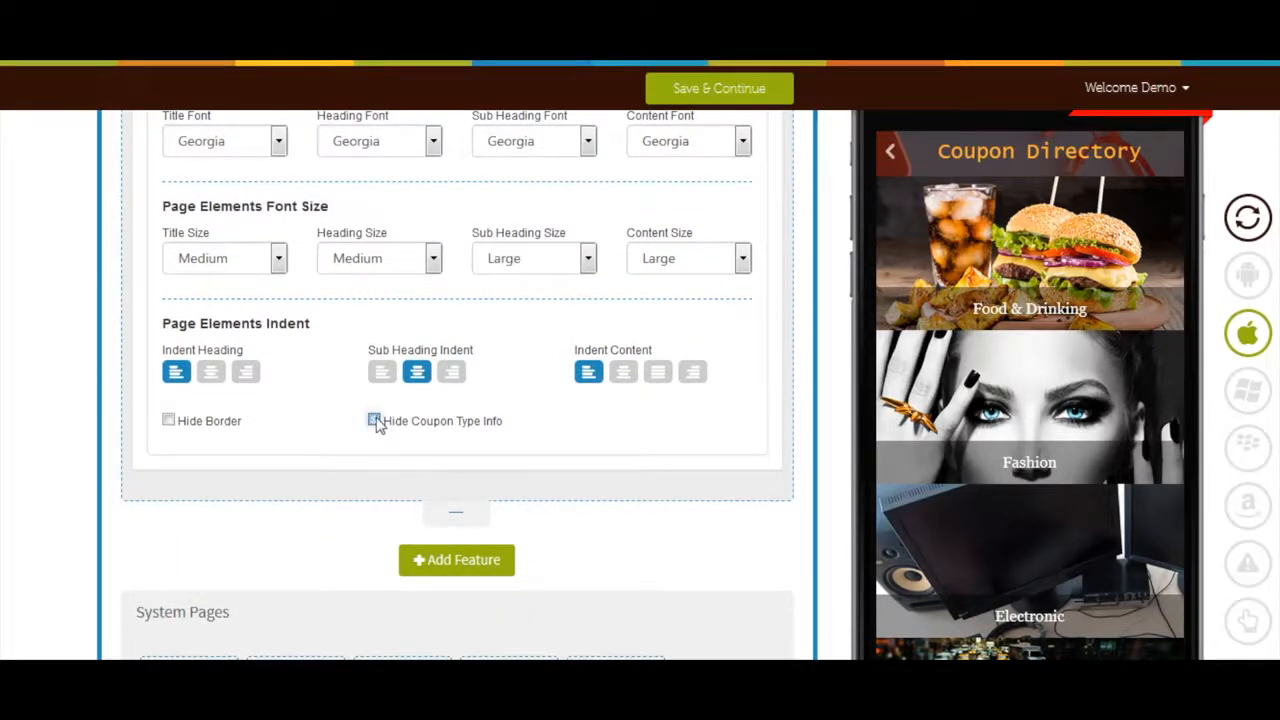
{"action": "left_click", "coordinate": [168, 421]}
{"action": "left_click", "coordinate": [168, 421]}
Open coupon management from the content of the Coupon Directory page and start creating a new coupon.
{"action": "scroll", "coordinate": [390, 454], "scroll_direction": "up", "scroll_amount": 8}
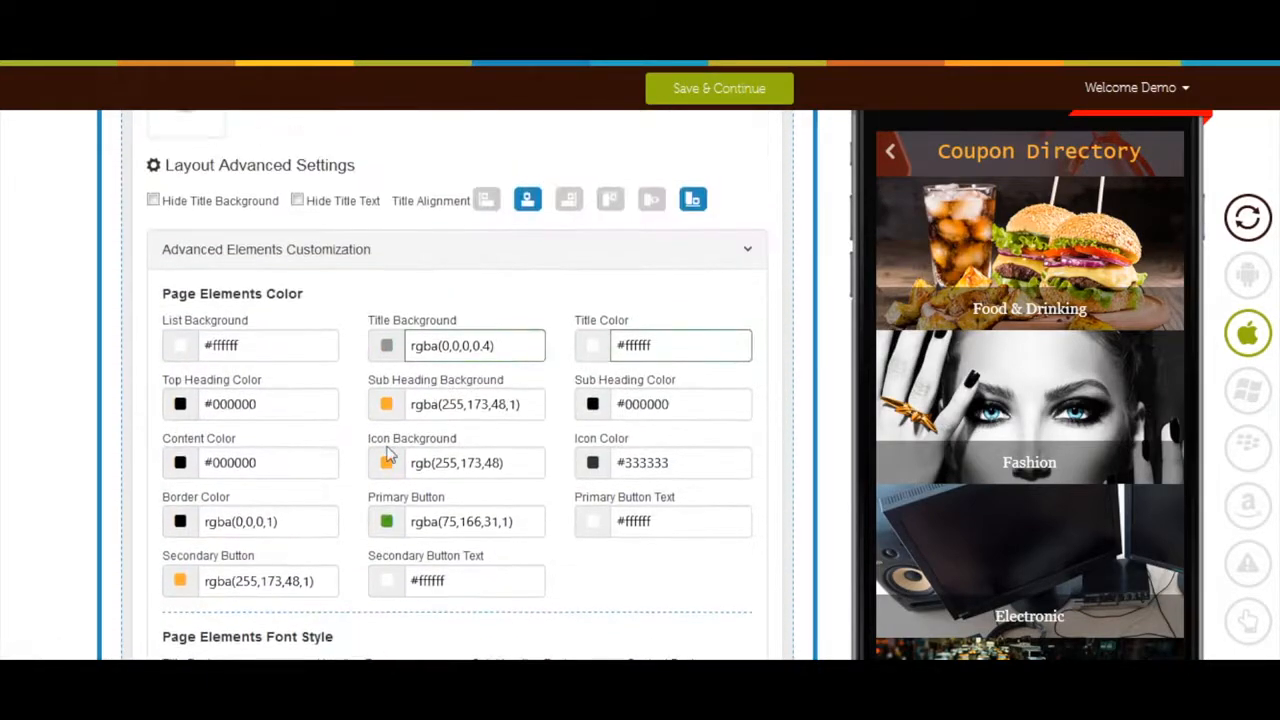
{"action": "scroll", "coordinate": [390, 454], "scroll_direction": "up", "scroll_amount": 4}
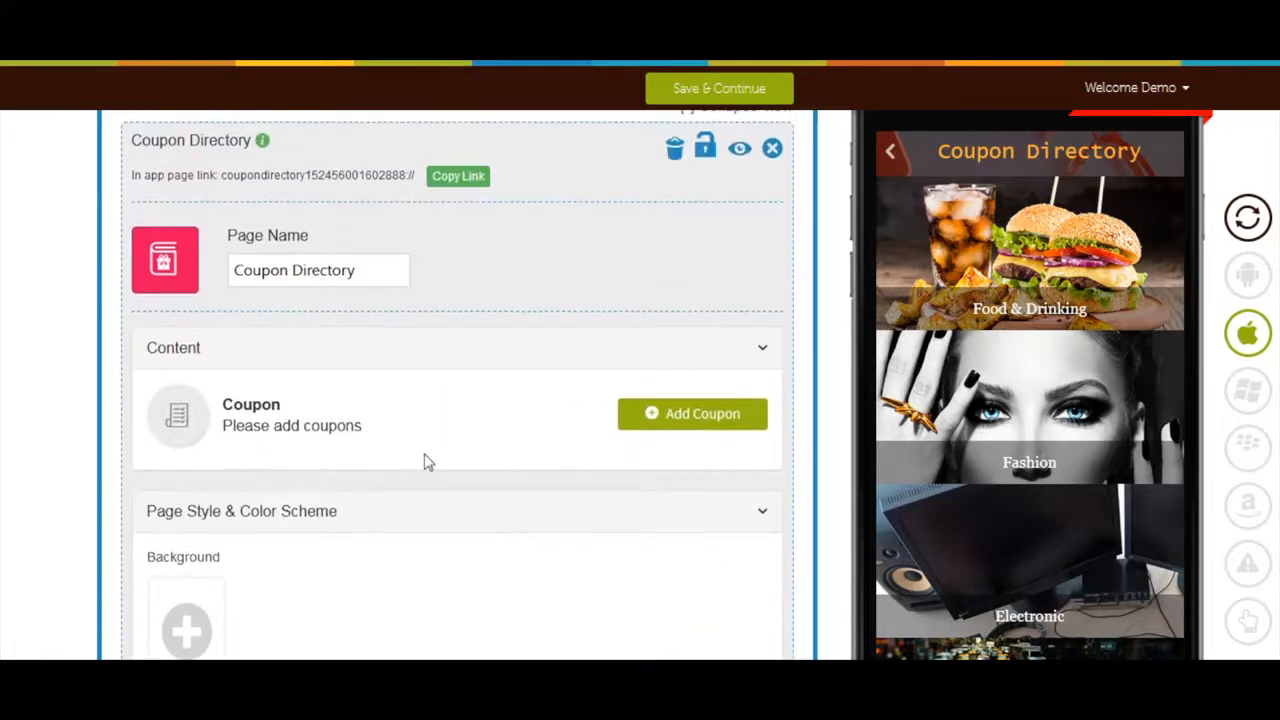
{"action": "scroll", "coordinate": [430, 464], "scroll_direction": "up", "scroll_amount": 1}
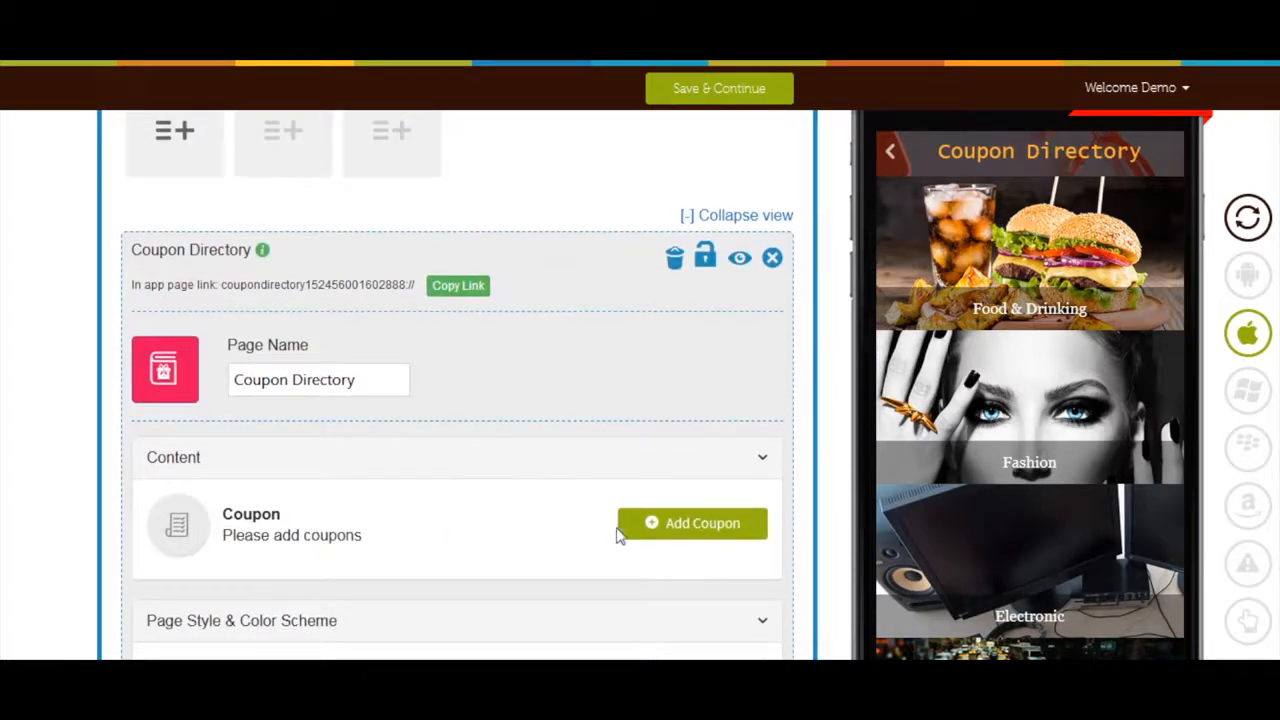
{"action": "left_click", "coordinate": [695, 533]}
{"action": "left_click", "coordinate": [829, 421]}
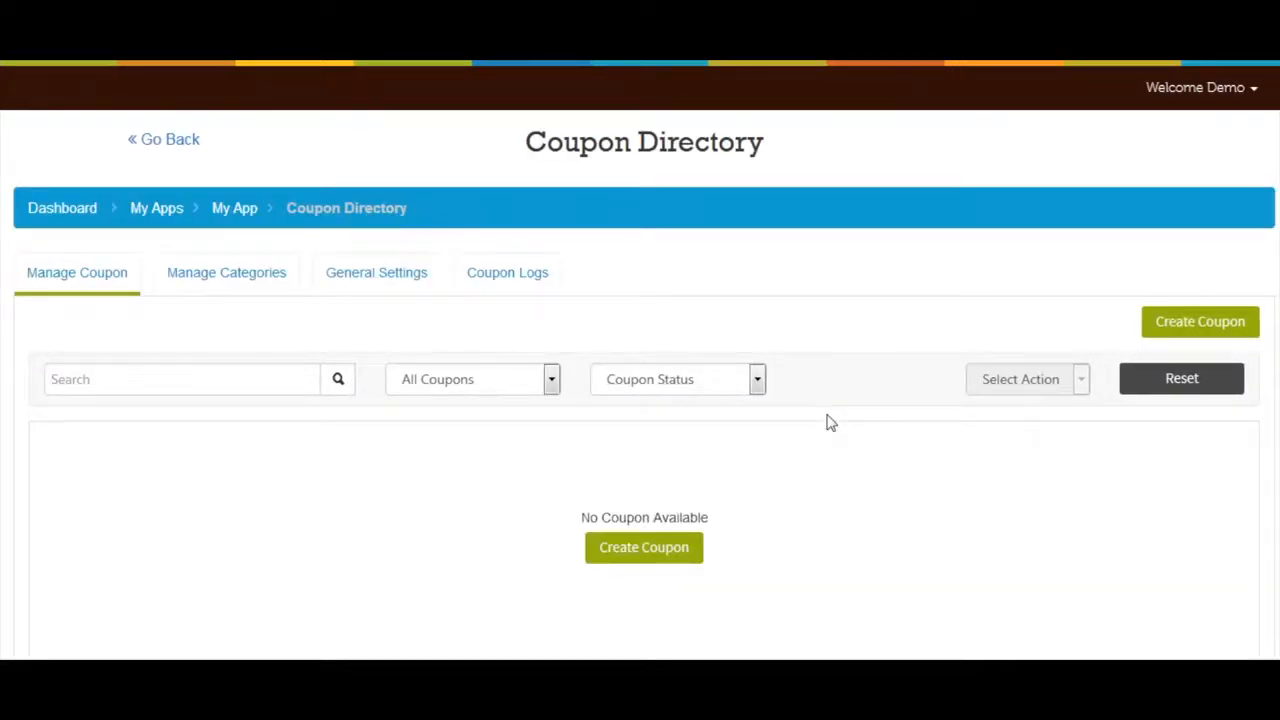
{"action": "scroll", "coordinate": [828, 424], "scroll_direction": "down", "scroll_amount": 1}
{"action": "left_click", "coordinate": [657, 505]}
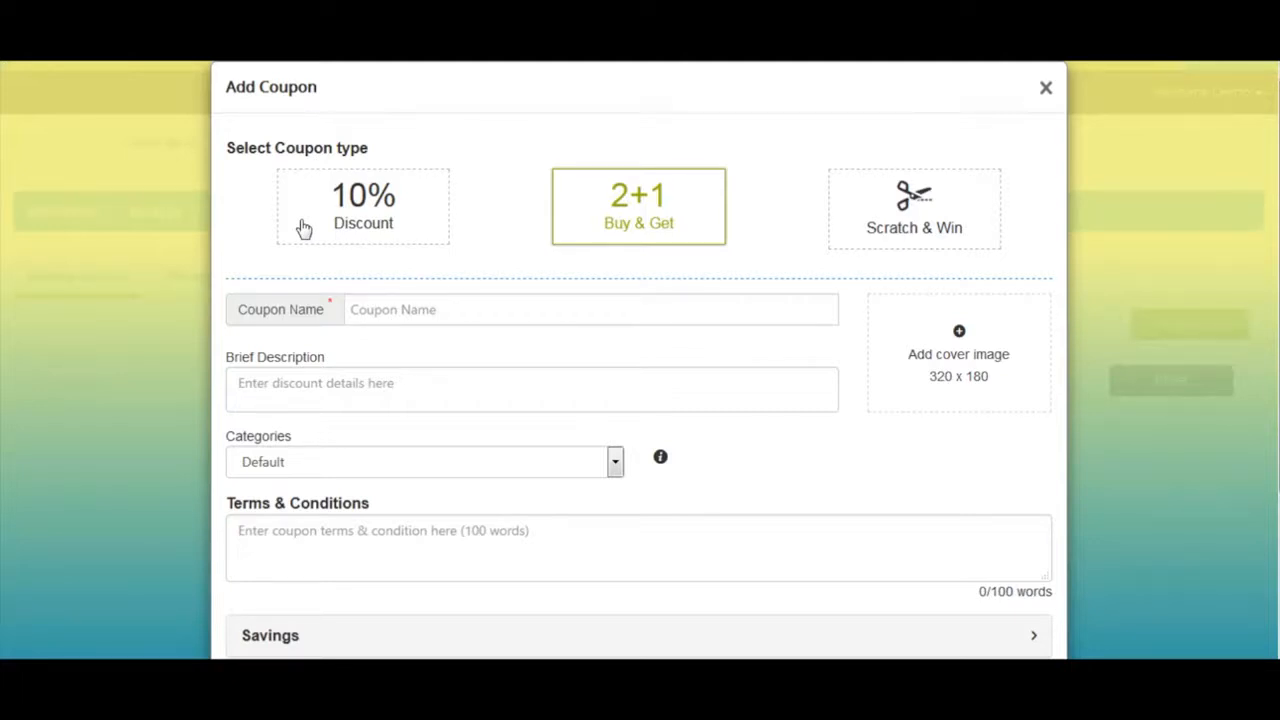
Choose the Discount coupon type and name the coupon "Save your money".
{"action": "left_click", "coordinate": [305, 228]}
{"action": "left_click", "coordinate": [393, 318]}
{"action": "type", "text": "Save your money"}
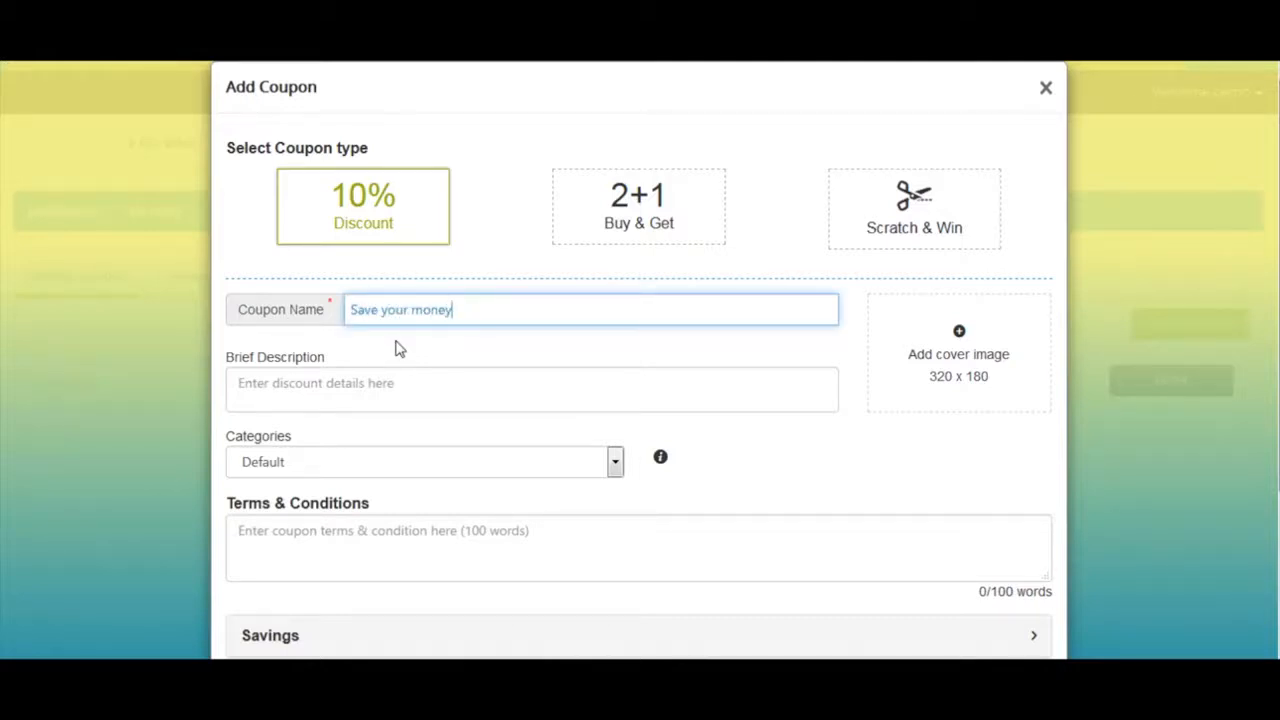
Describe the coupon as "Choose from a variety of products on the daily deals and get eye-catching prices that are up to 30%" under category Default.
{"action": "left_click", "coordinate": [415, 381]}
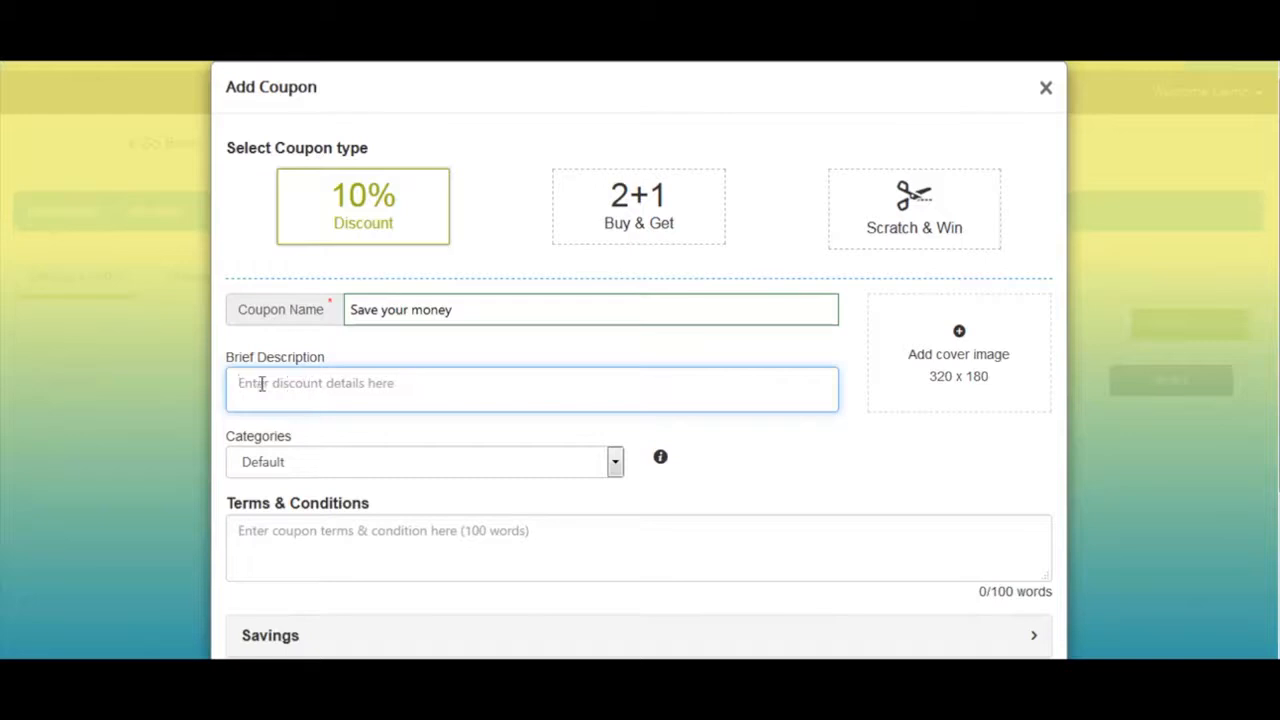
{"action": "type", "text": "Choose from a variety of products on the daily deals and get eye-catching prices that are up to 30%"}
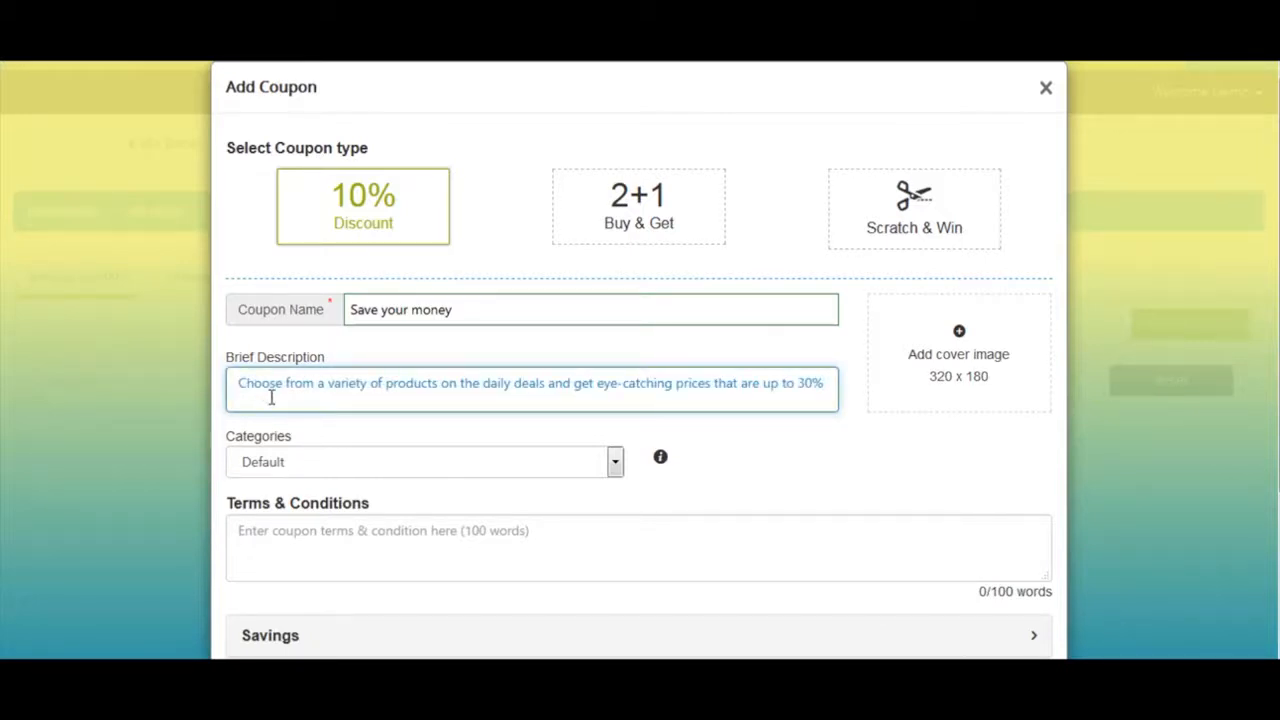
{"action": "scroll", "coordinate": [275, 390], "scroll_direction": "down", "scroll_amount": 1}
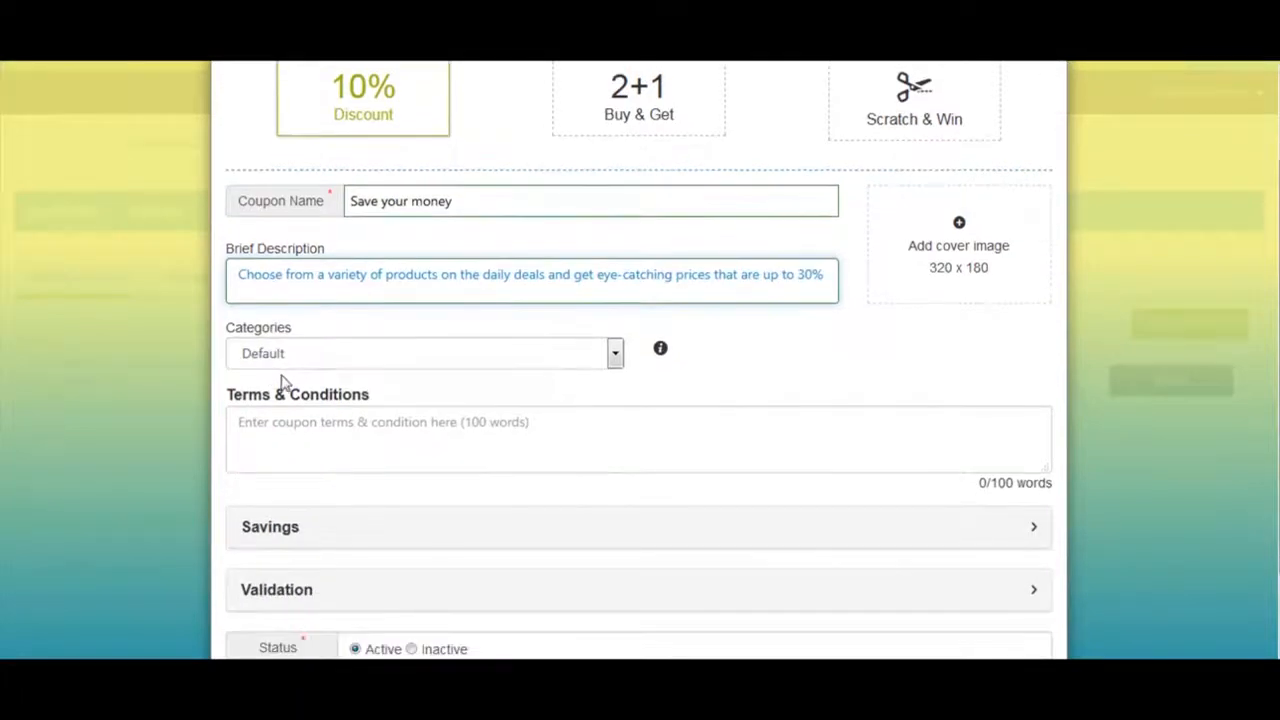
{"action": "left_click", "coordinate": [290, 360]}
{"action": "left_click", "coordinate": [308, 383]}
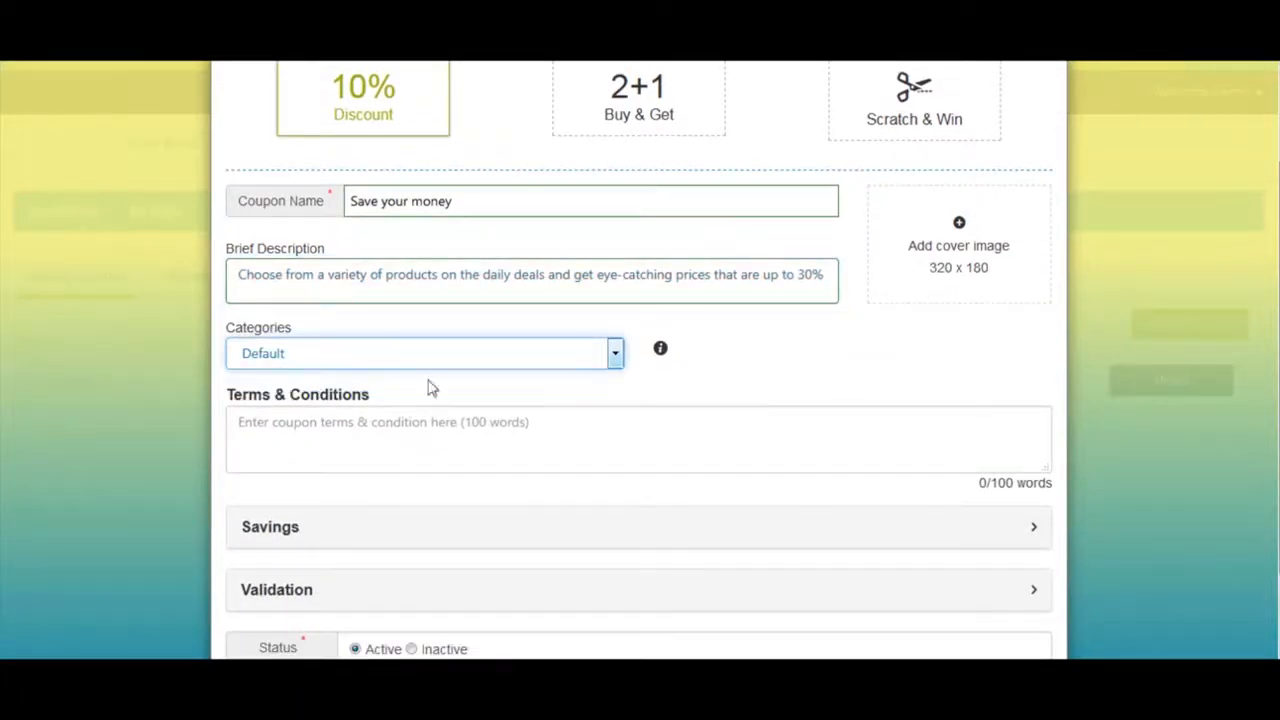
{"action": "mouse_move", "coordinate": [662, 357]}
Enter the terms and conditions: six-month validity at Apparel Group stores in UAE, non-refundable, single transaction only, not valid during sale or special promotion.
{"action": "left_click", "coordinate": [294, 438]}
{"action": "scroll", "coordinate": [294, 438], "scroll_direction": "down", "scroll_amount": 1}
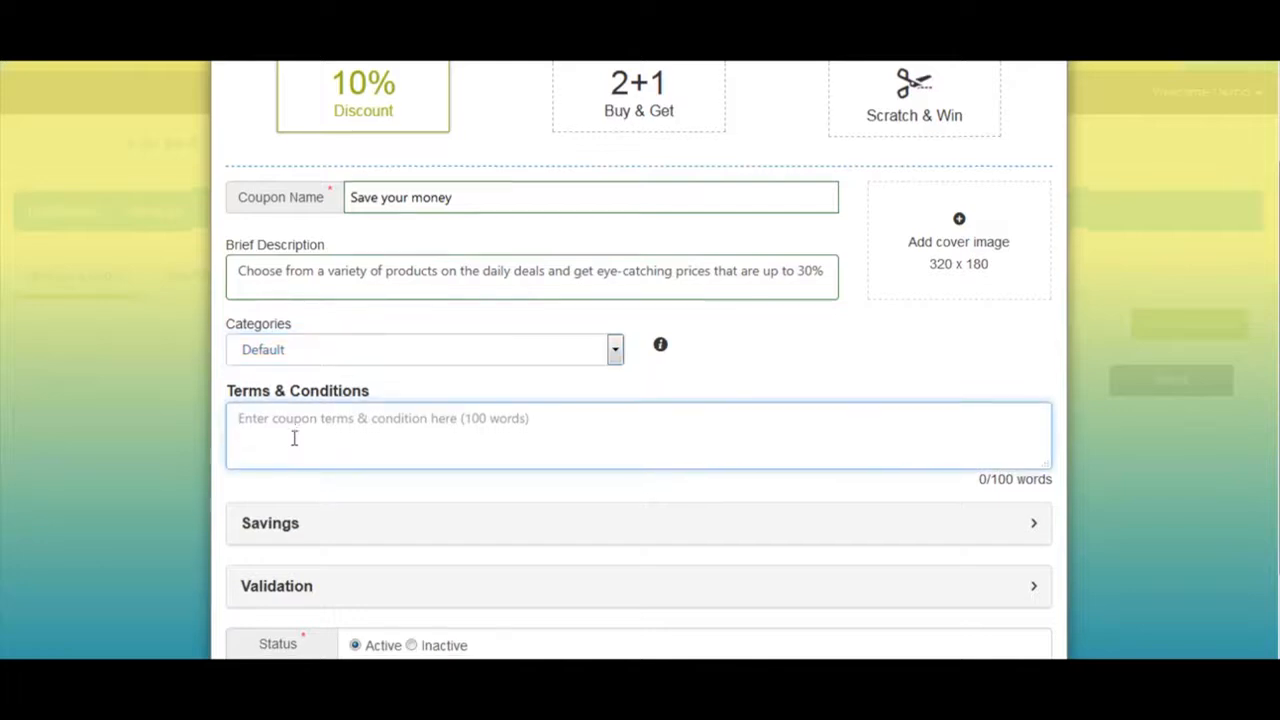
{"action": "type", "text": "This voucher is valid until Six months from the date of issuance, and can be redeemed at any Apparel Group stores in UAE. This voucher is non-refundable and cannot be exchanged for cash in part or full and is valid for a single transaction only."}
{"action": "key", "text": "Return"}
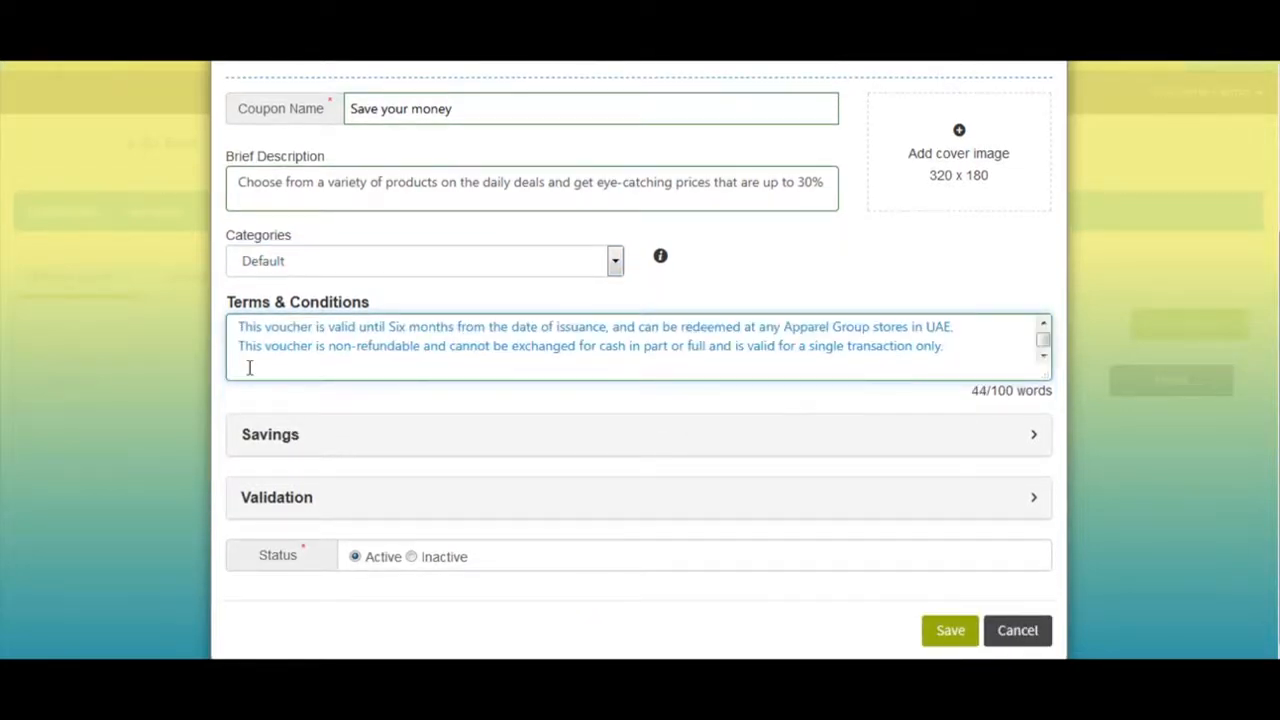
{"action": "type", "text": "This voucher is not valid during sale or in conjunction with any special promotion."}
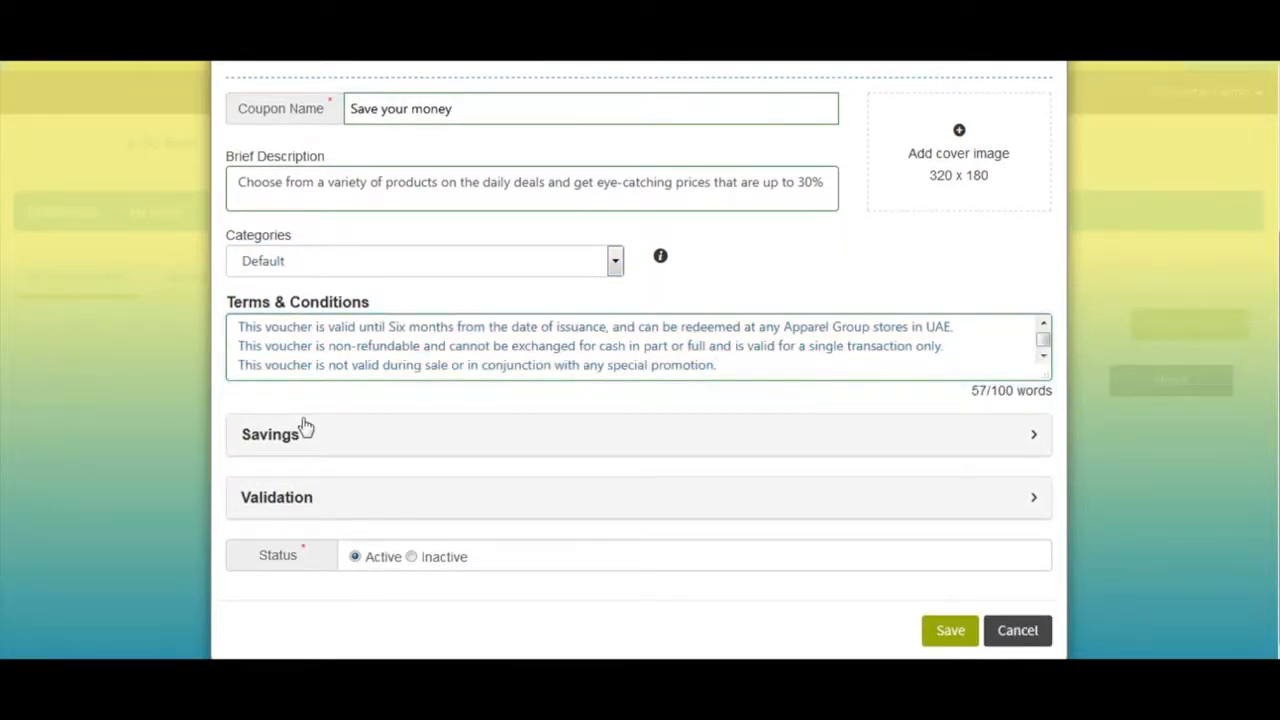
Expand the Savings settings and set the coupon to a Percentage discount of 30.
{"action": "left_click", "coordinate": [345, 440]}
{"action": "scroll", "coordinate": [347, 443], "scroll_direction": "down", "scroll_amount": 1}
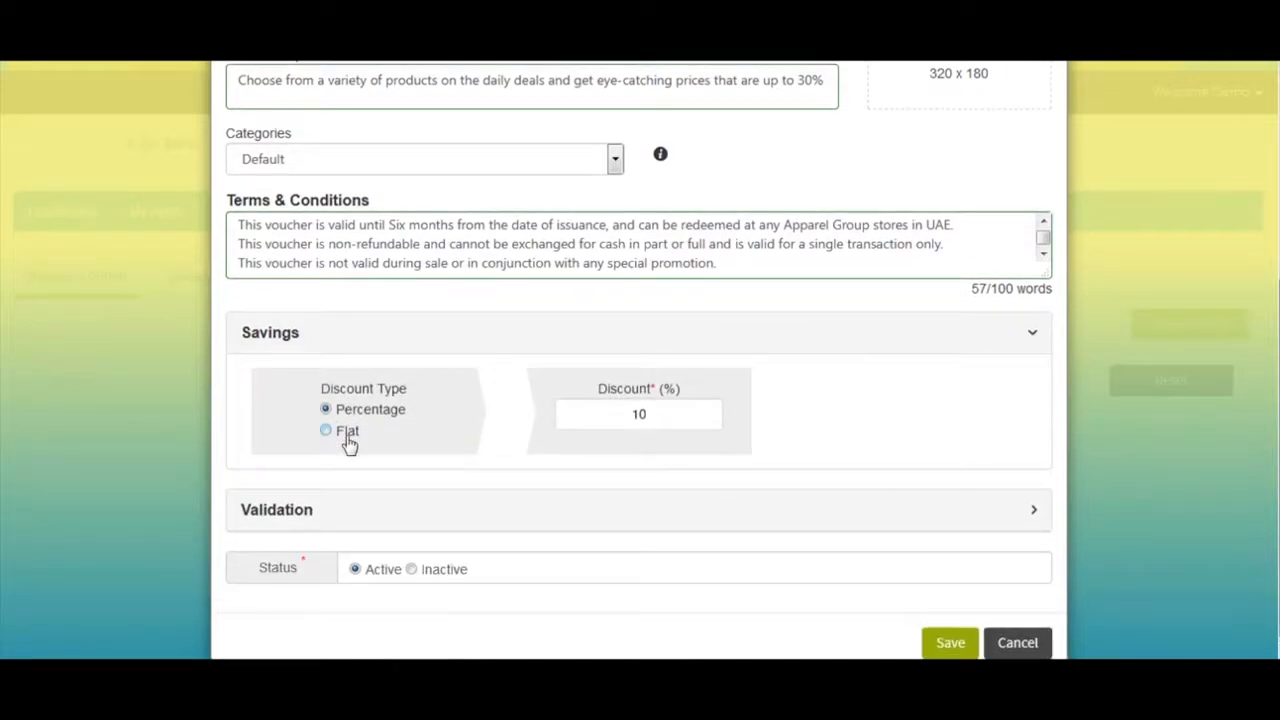
{"action": "left_click", "coordinate": [330, 425]}
{"action": "left_click", "coordinate": [326, 402]}
{"action": "left_click", "coordinate": [684, 419]}
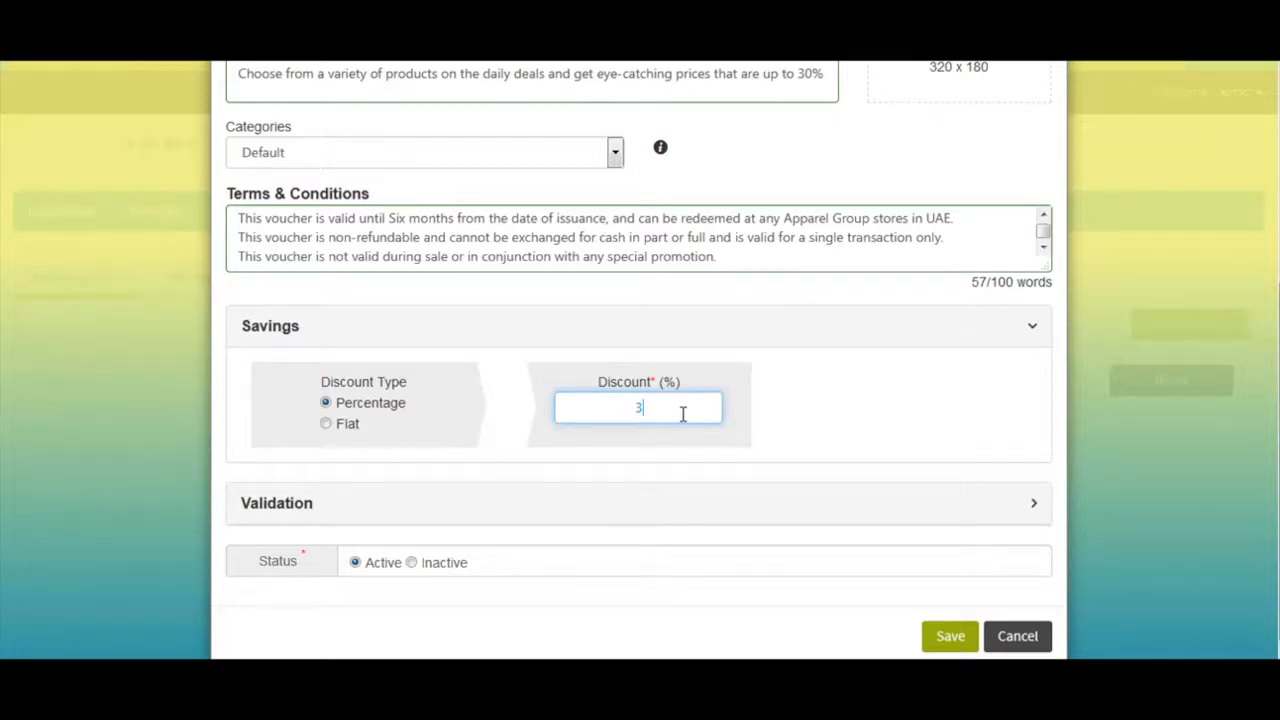
{"action": "type", "text": "0"}
{"action": "left_click", "coordinate": [652, 450]}
{"action": "scroll", "coordinate": [637, 468], "scroll_direction": "down", "scroll_amount": 1}
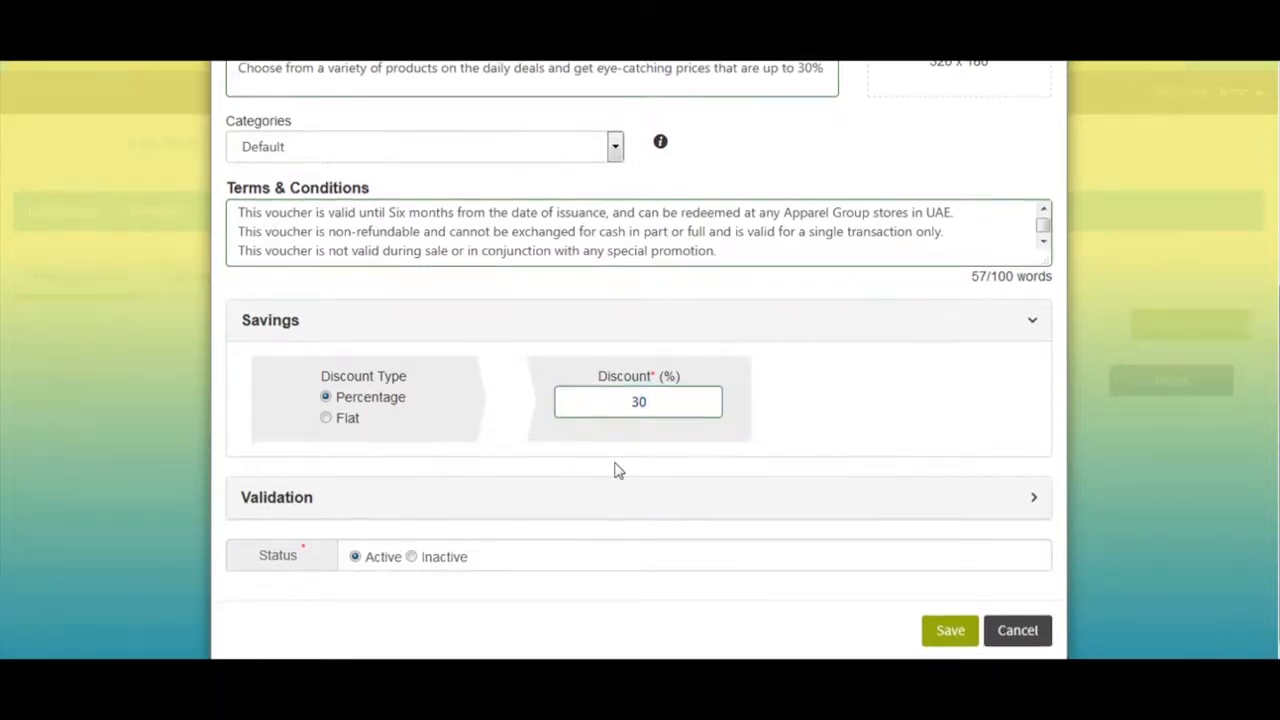
Expand the Validation settings of the coupon.
{"action": "left_click", "coordinate": [608, 502]}
{"action": "scroll", "coordinate": [608, 502], "scroll_direction": "down", "scroll_amount": 1}
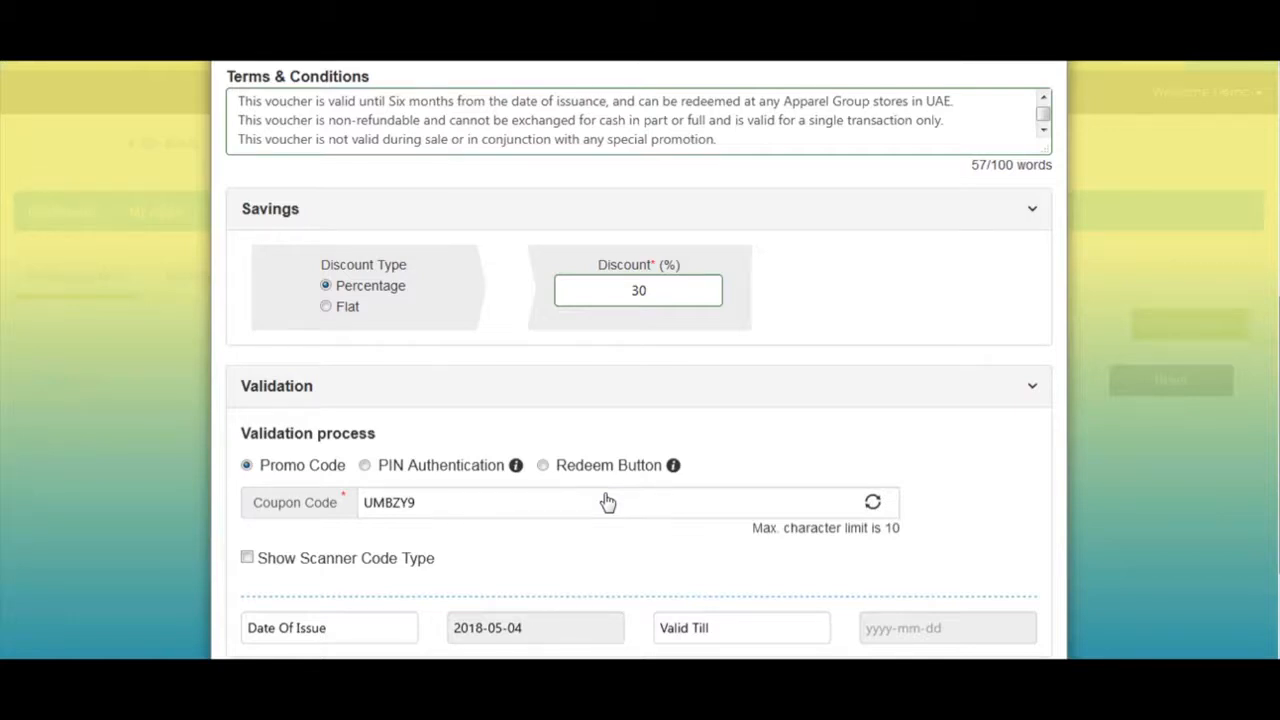
{"action": "scroll", "coordinate": [608, 502], "scroll_direction": "down", "scroll_amount": 1}
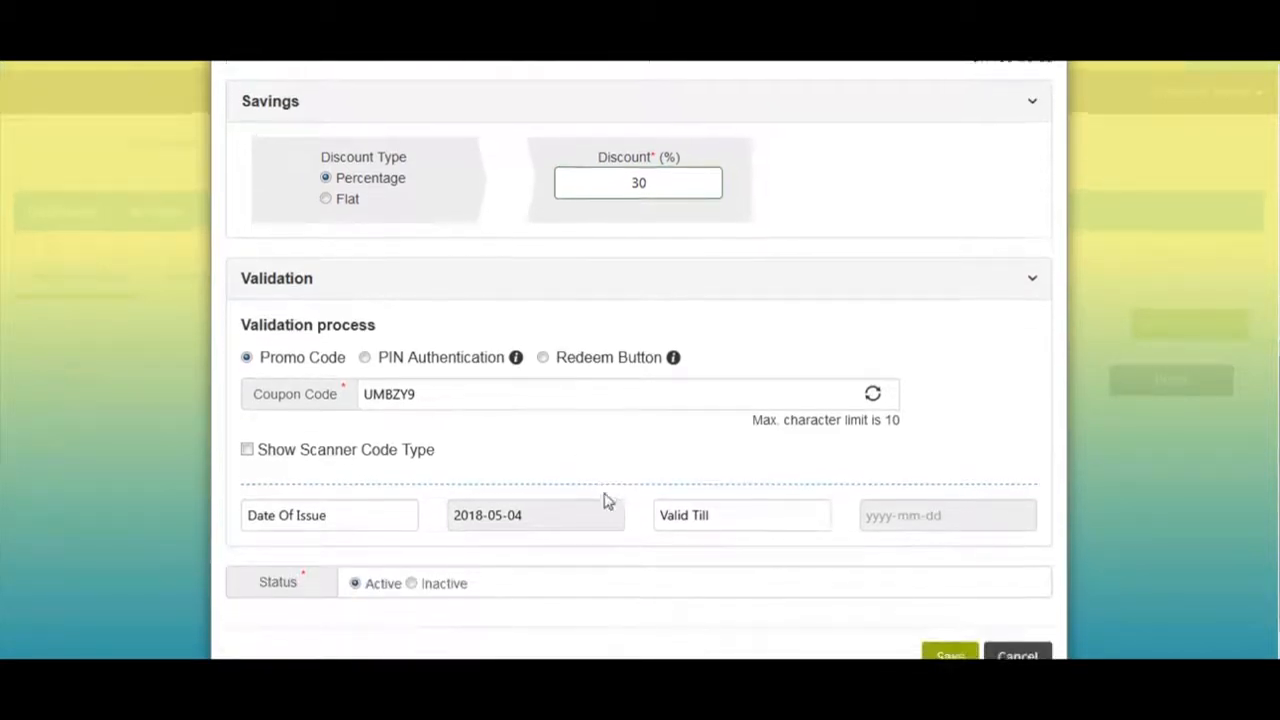
Replace the generated coupon code with qwee4.
{"action": "left_click", "coordinate": [477, 373]}
{"action": "key", "text": "BackSpace"}
{"action": "key", "text": "BackSpace"}
{"action": "key", "text": "BackSpace"}
{"action": "key", "text": "BackSpace"}
{"action": "key", "text": "BackSpace"}
{"action": "type", "text": "qwee4"}
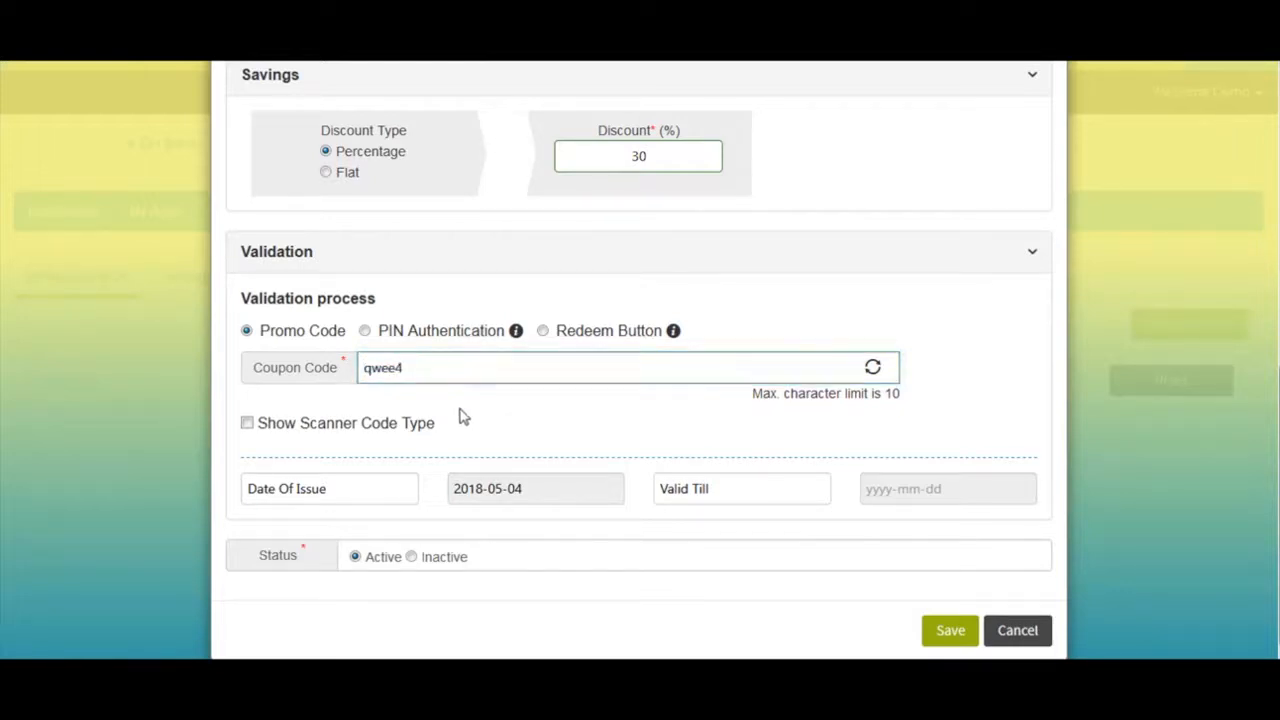
Try PIN Authentication as the validation process with the Reusable coupon type.
{"action": "left_click", "coordinate": [364, 331]}
{"action": "left_click", "coordinate": [386, 365]}
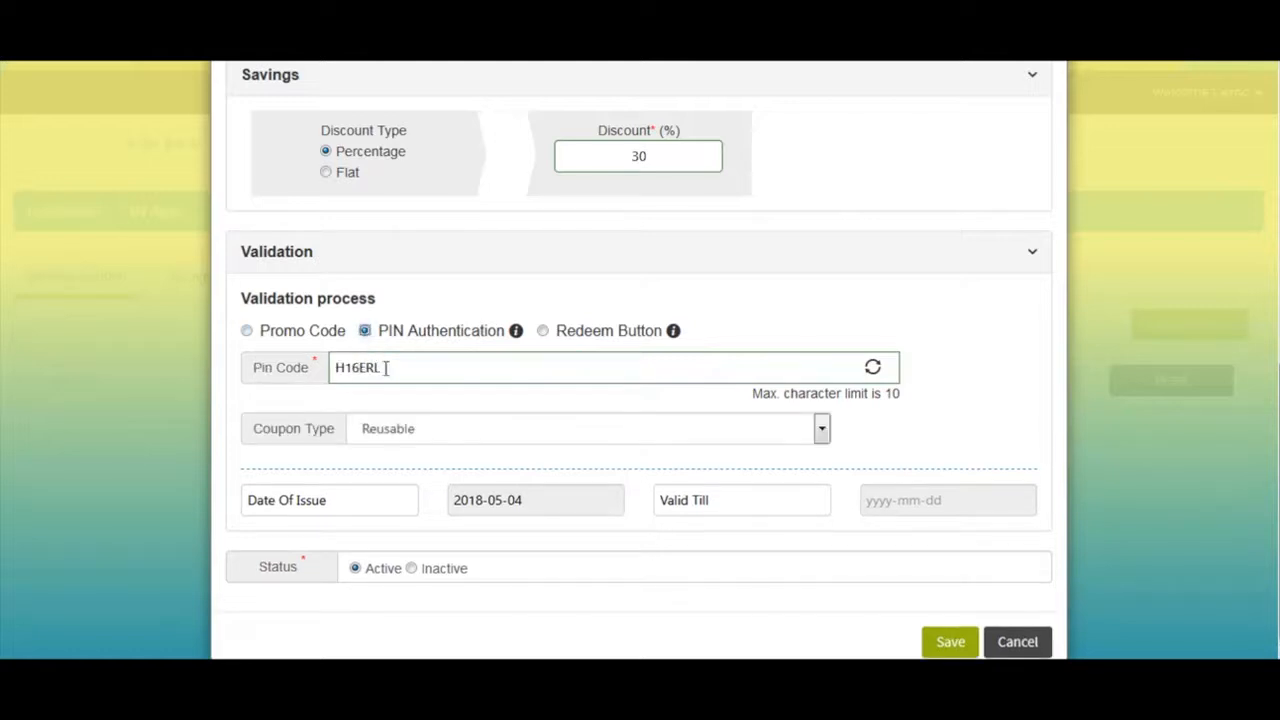
{"action": "mouse_move", "coordinate": [518, 342]}
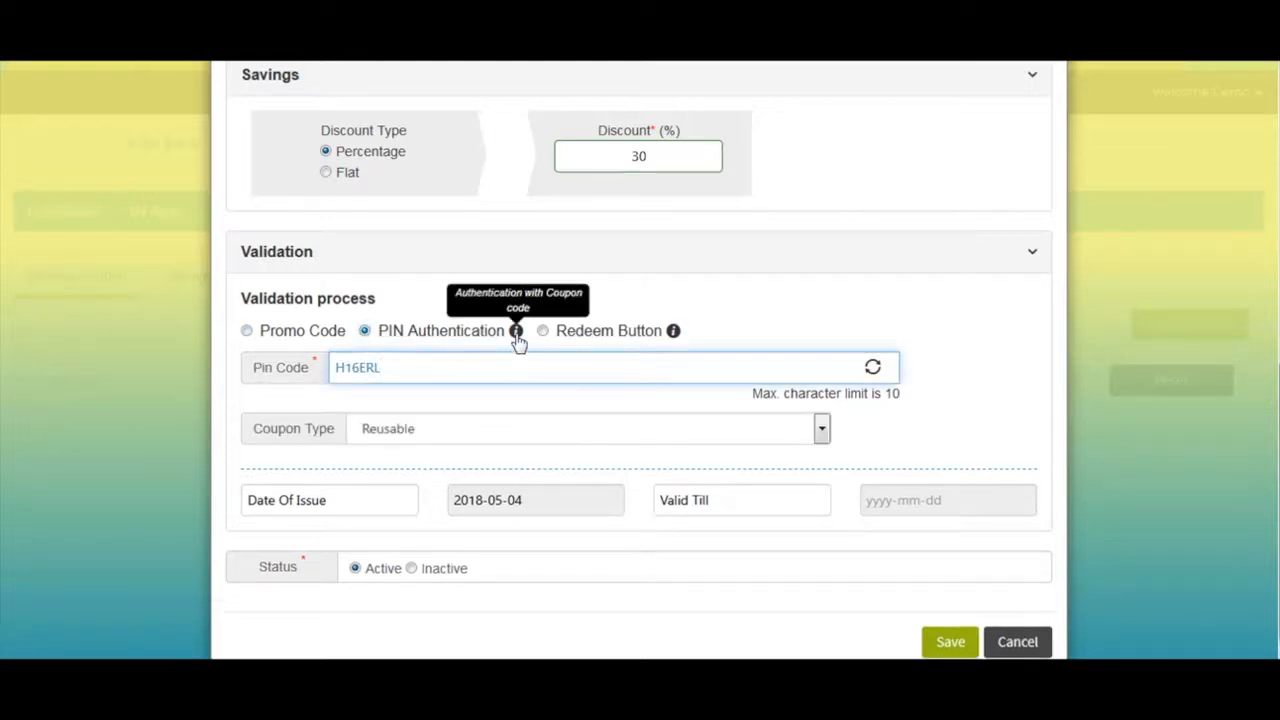
{"action": "left_click", "coordinate": [507, 408]}
{"action": "left_click", "coordinate": [505, 430]}
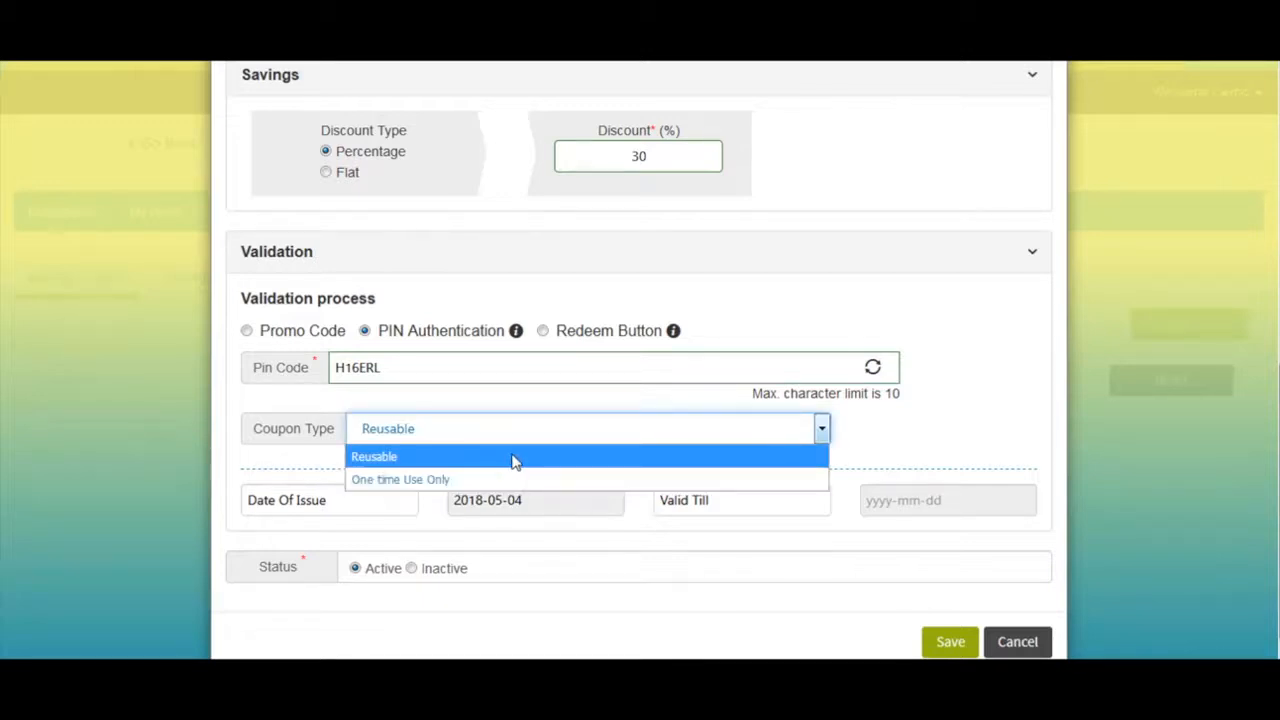
{"action": "left_click", "coordinate": [520, 418]}
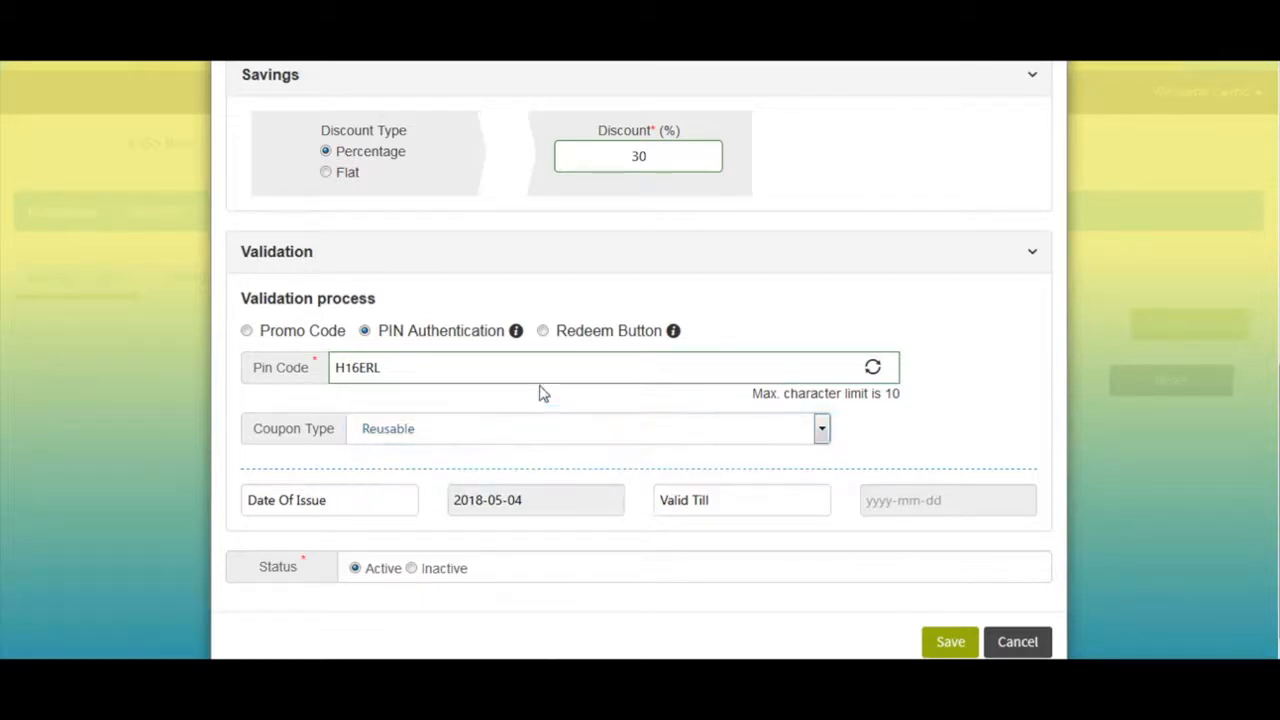
Try Redeem Button as the validation process and list its coupon type choices.
{"action": "left_click", "coordinate": [542, 333]}
{"action": "mouse_move", "coordinate": [683, 383]}
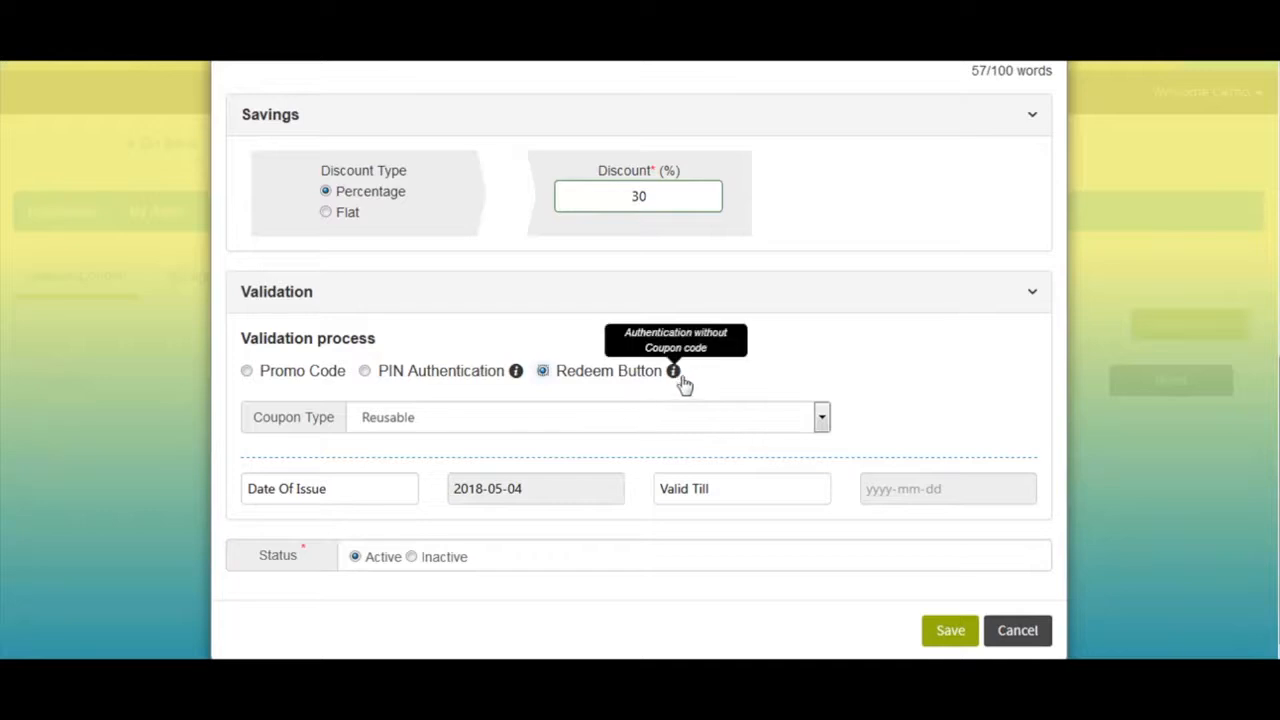
{"action": "left_click", "coordinate": [648, 422]}
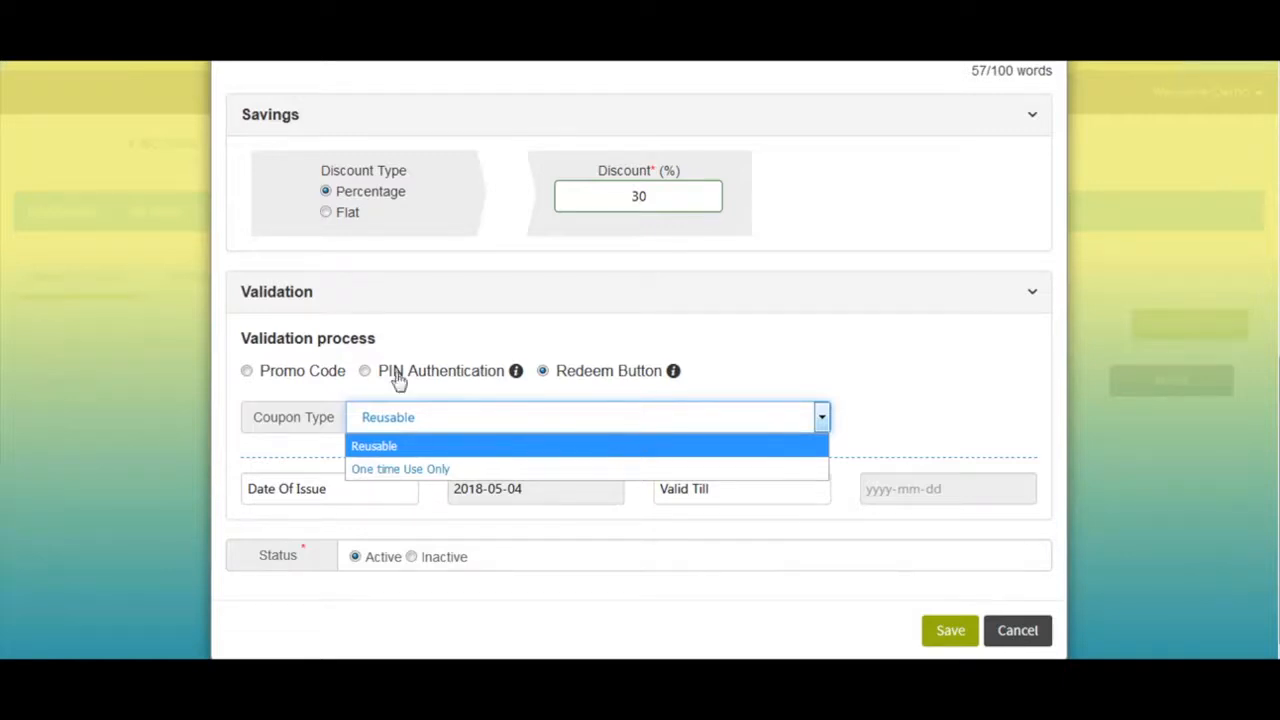
Set the validation process to Promo Code and show the scanner code type as QR Code.
{"action": "left_click", "coordinate": [247, 372]}
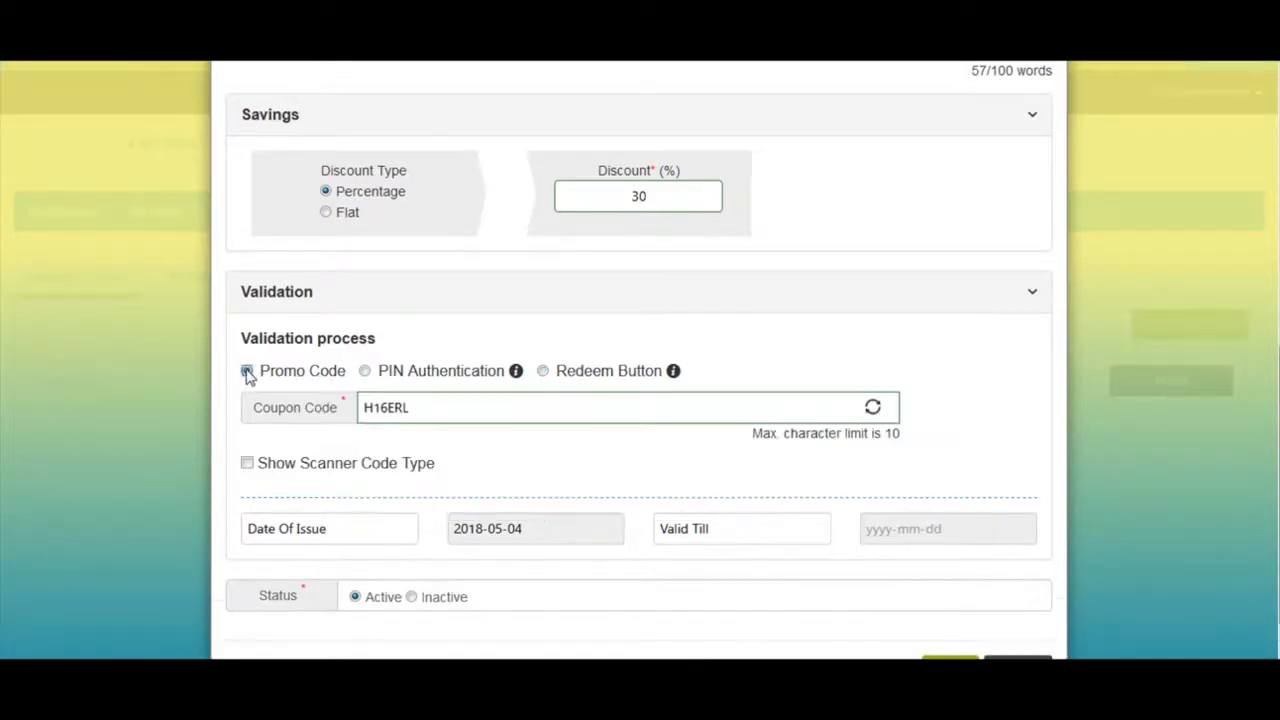
{"action": "left_click", "coordinate": [474, 413]}
{"action": "scroll", "coordinate": [403, 457], "scroll_direction": "down", "scroll_amount": 1}
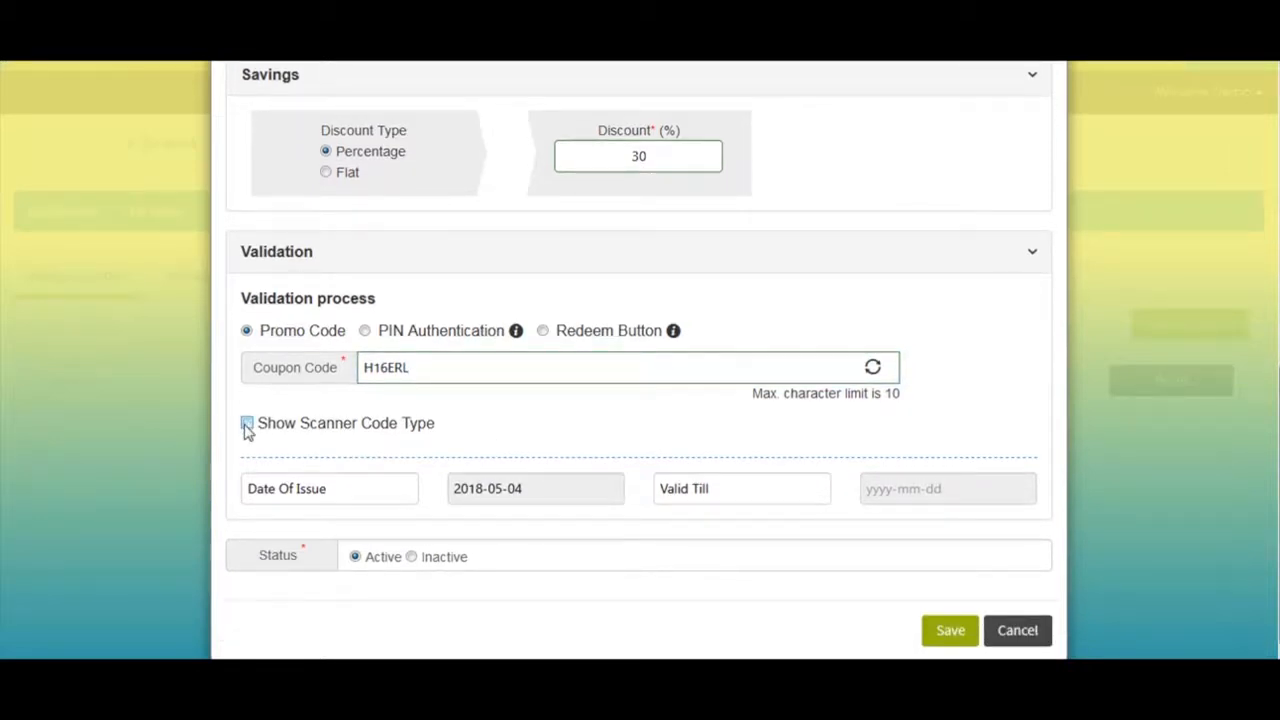
{"action": "left_click", "coordinate": [247, 424]}
{"action": "scroll", "coordinate": [285, 455], "scroll_direction": "down", "scroll_amount": 1}
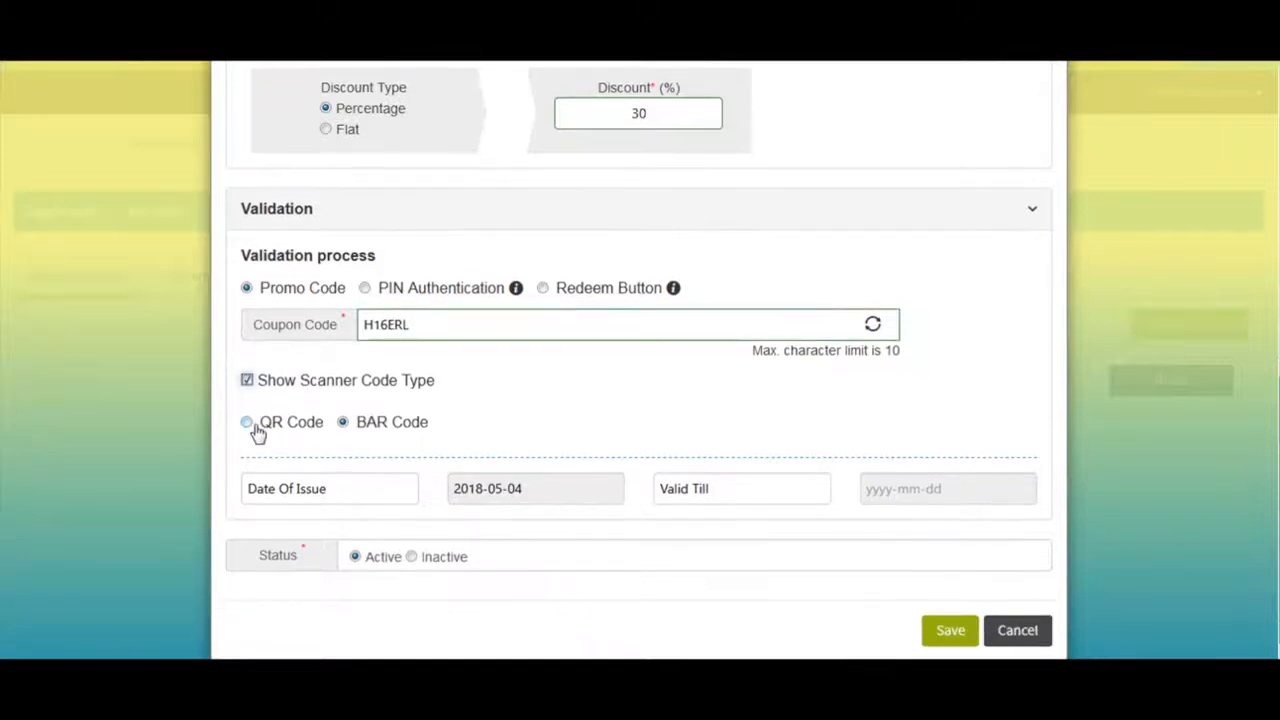
{"action": "left_click", "coordinate": [246, 423]}
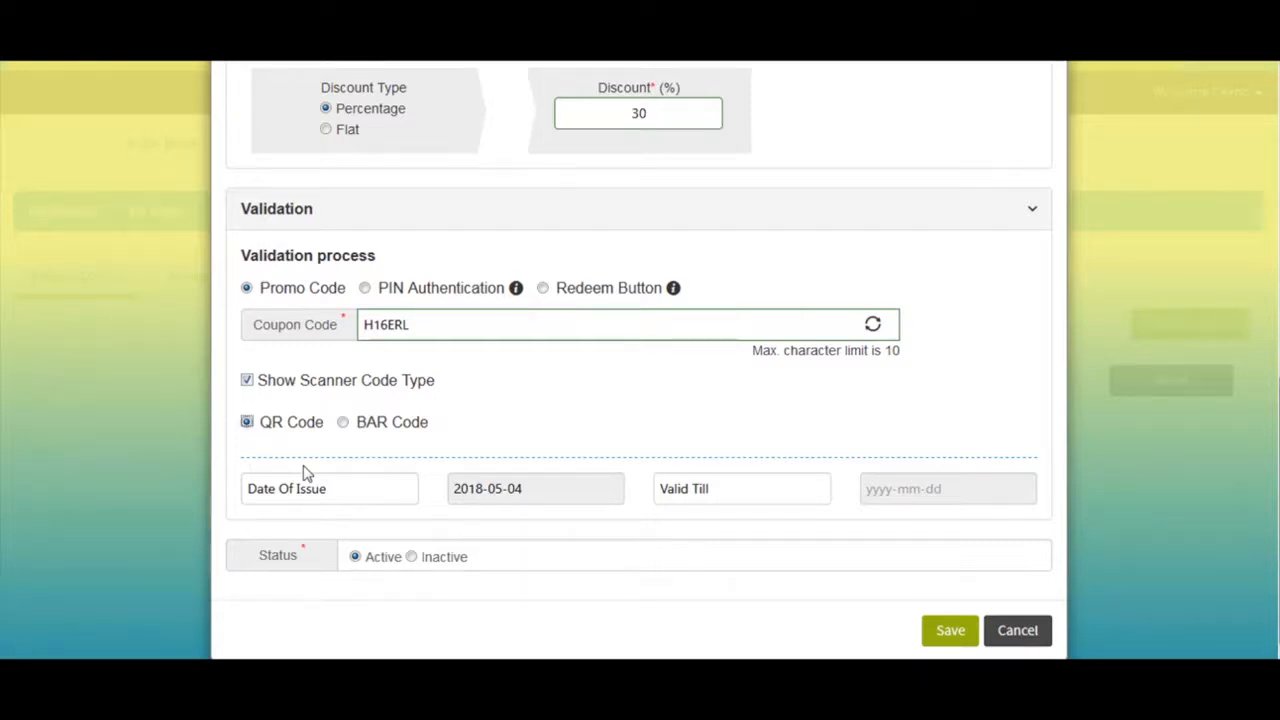
Set the coupon's date of issue to 2018-05-04 and its valid till date to 2018-05-31.
{"action": "left_click", "coordinate": [357, 490]}
{"action": "left_click", "coordinate": [547, 495]}
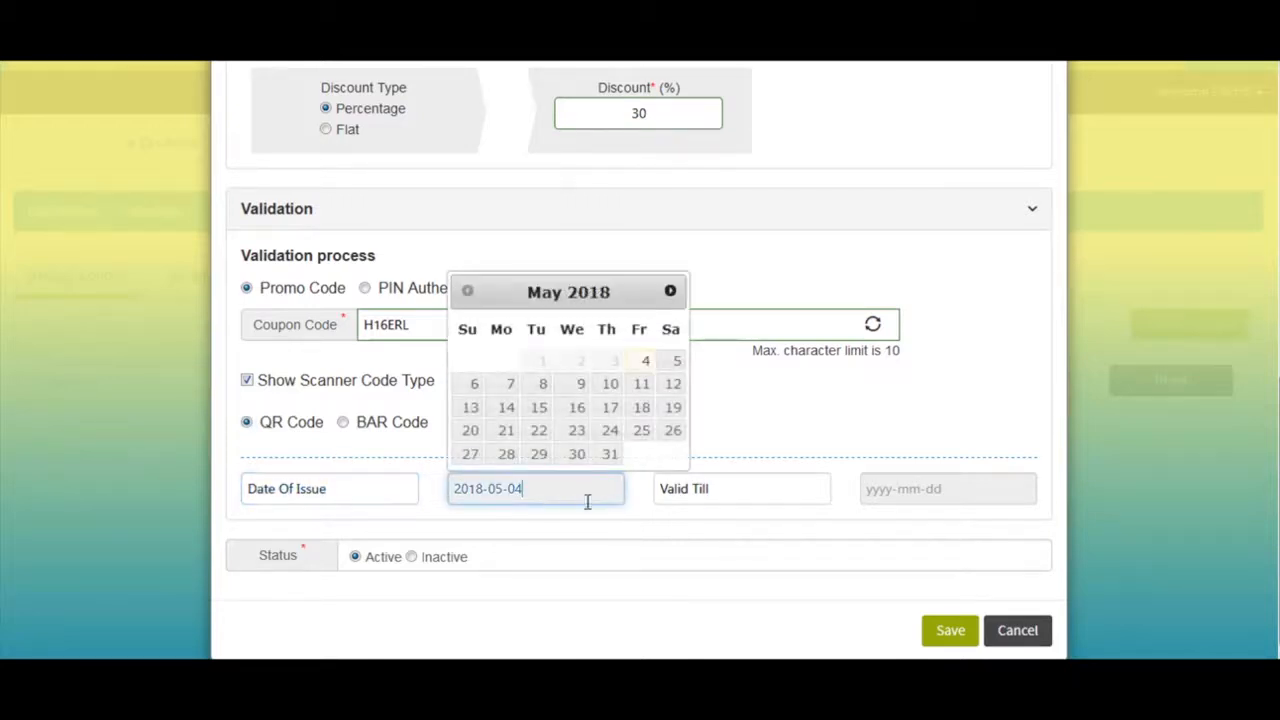
{"action": "left_click", "coordinate": [676, 361]}
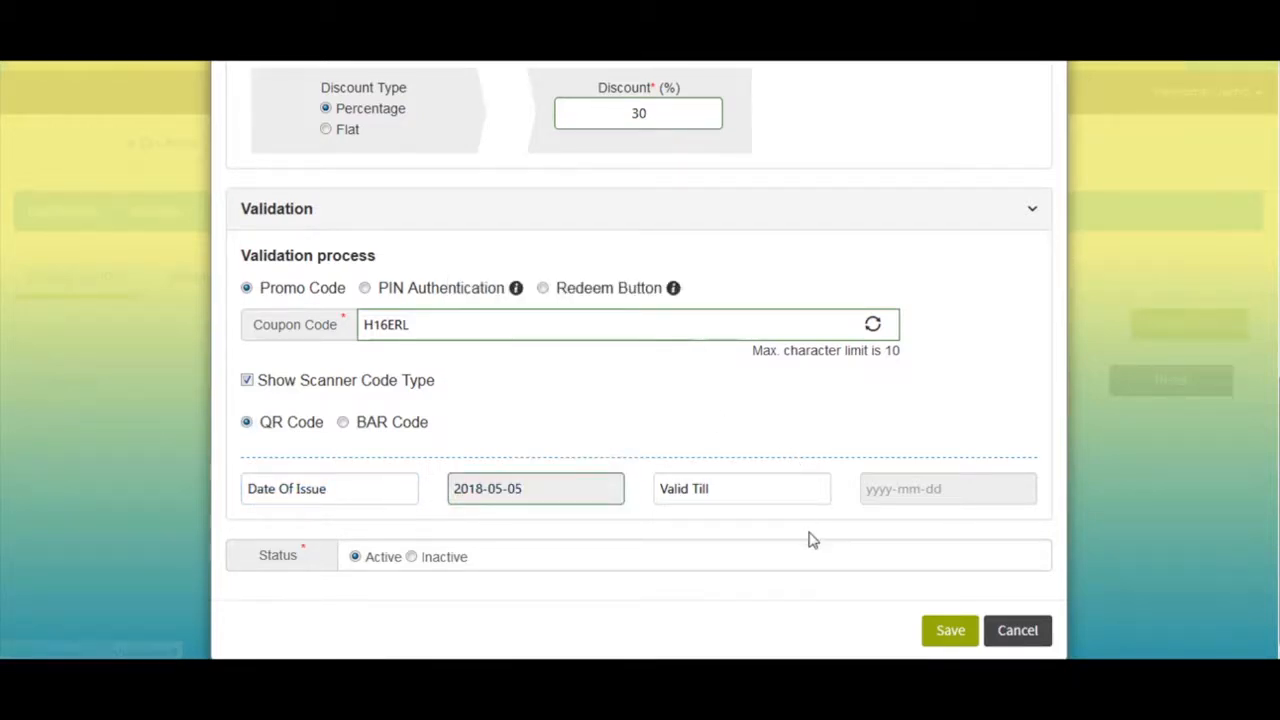
{"action": "left_click", "coordinate": [930, 500]}
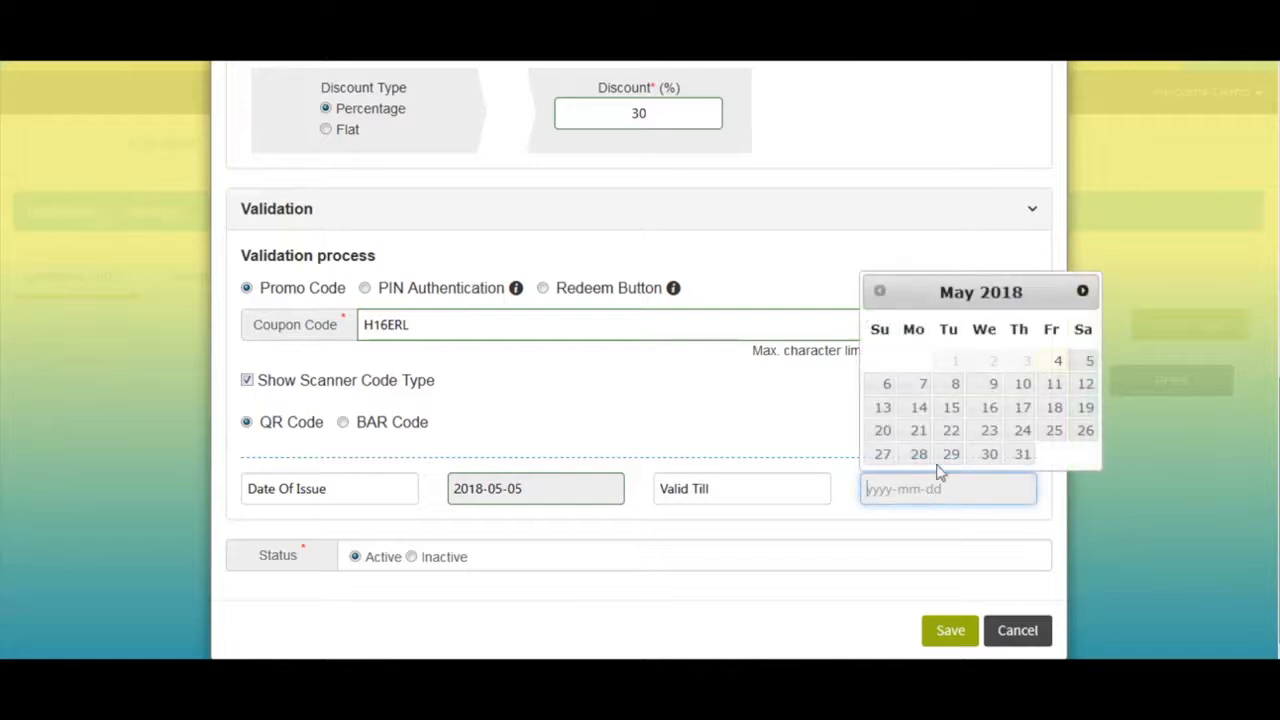
{"action": "left_click", "coordinate": [1022, 456]}
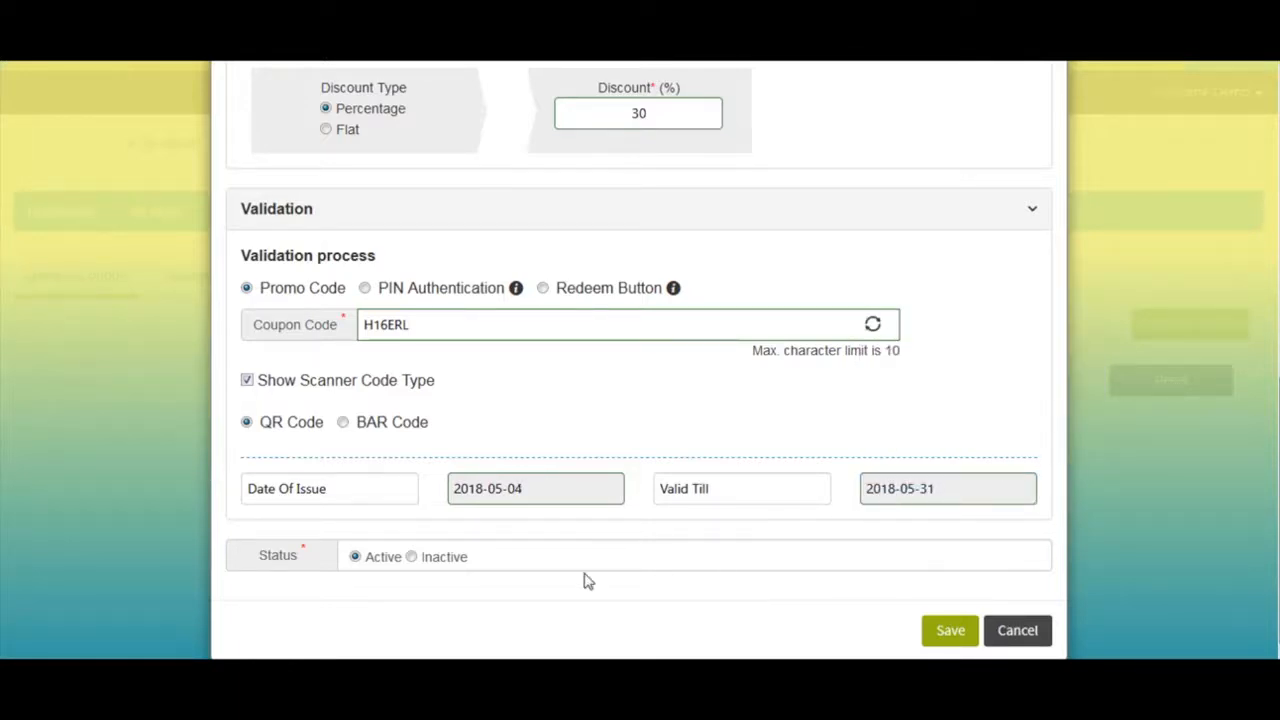
Set the coupon's status to Active and save the coupon.
{"action": "left_click", "coordinate": [411, 558]}
{"action": "left_click", "coordinate": [356, 558]}
{"action": "left_click", "coordinate": [949, 640]}
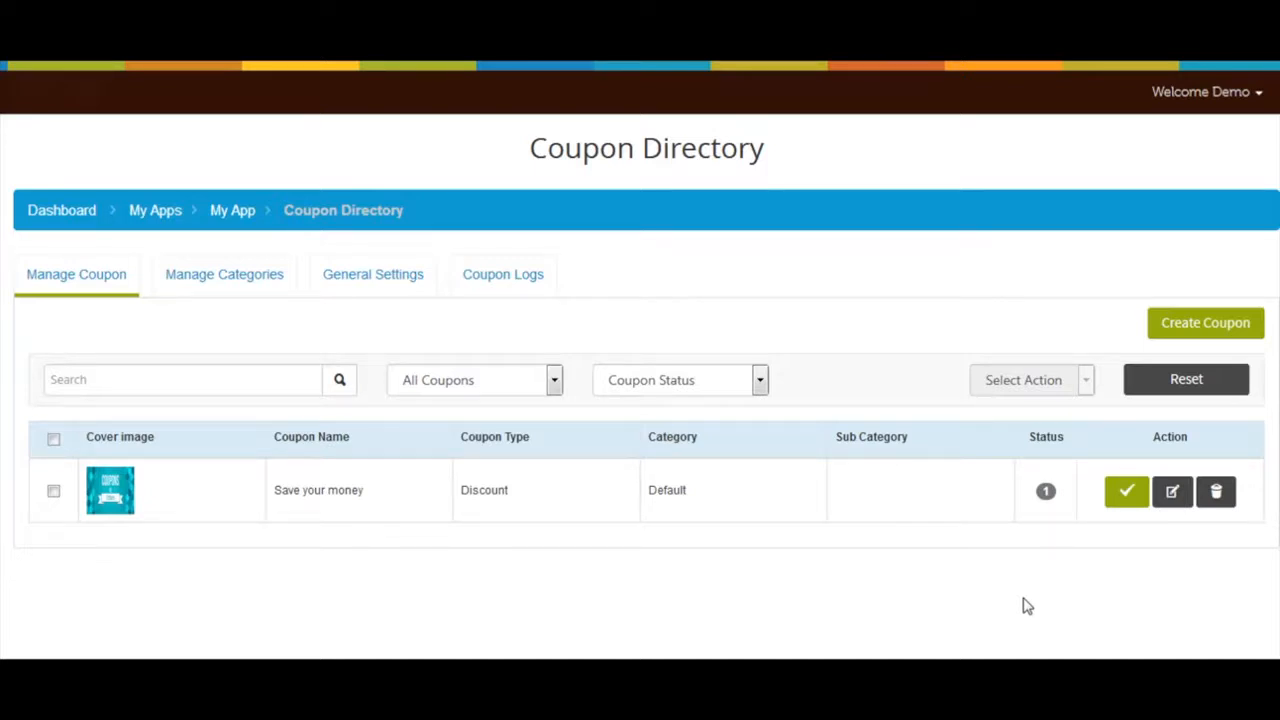
Start a new Buy & Get coupon named "Buy & Get" in the Default category.
{"action": "left_click", "coordinate": [1198, 326]}
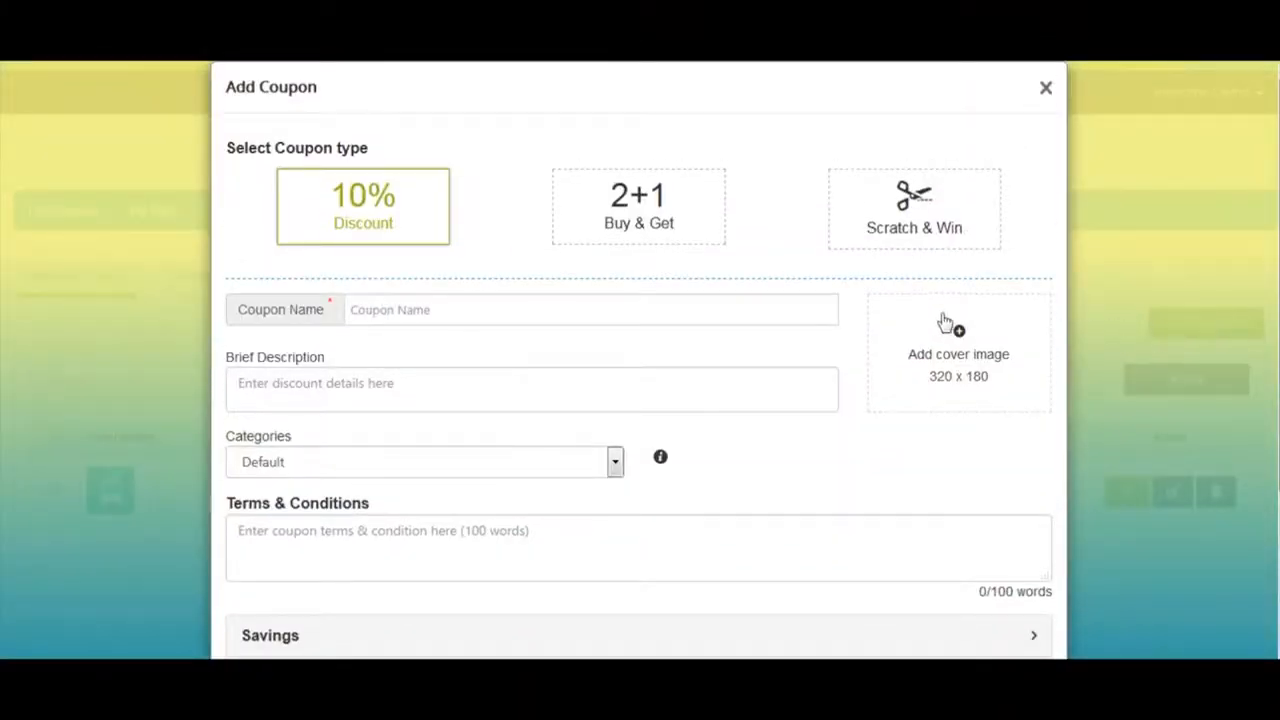
{"action": "left_click", "coordinate": [663, 229]}
{"action": "left_click", "coordinate": [541, 312]}
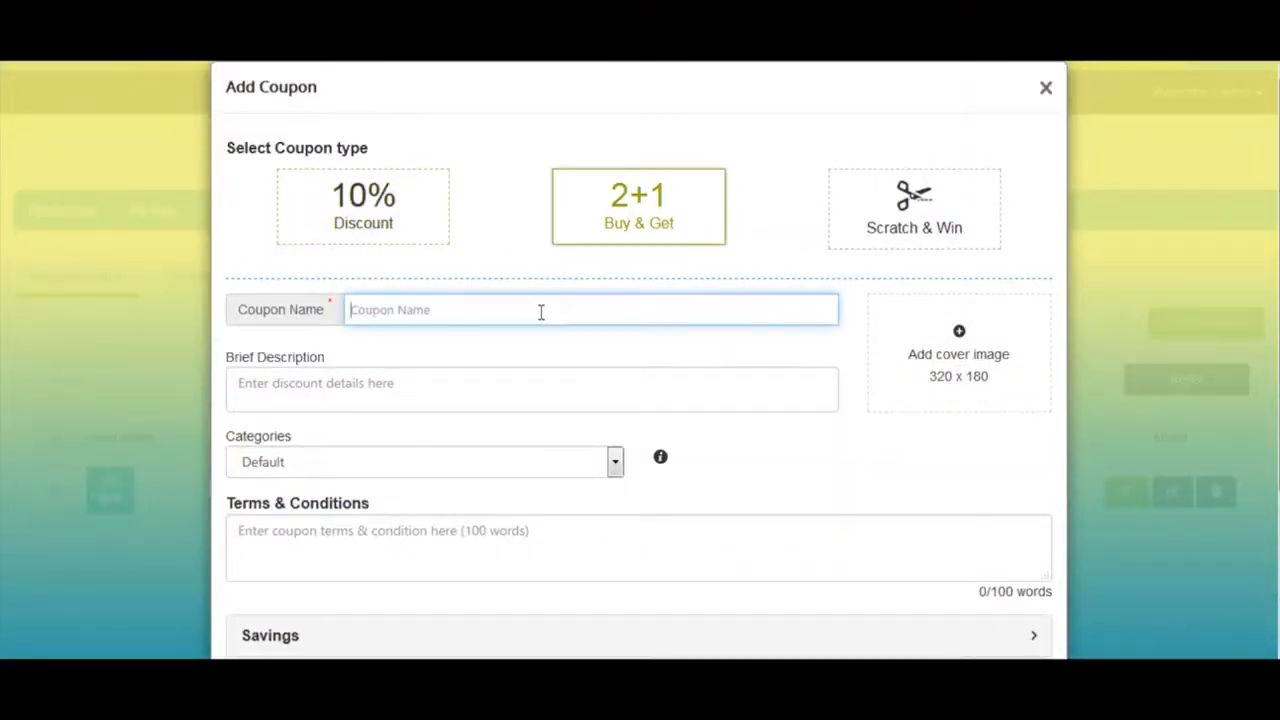
{"action": "type", "text": "Buy & Get"}
{"action": "left_click", "coordinate": [337, 400]}
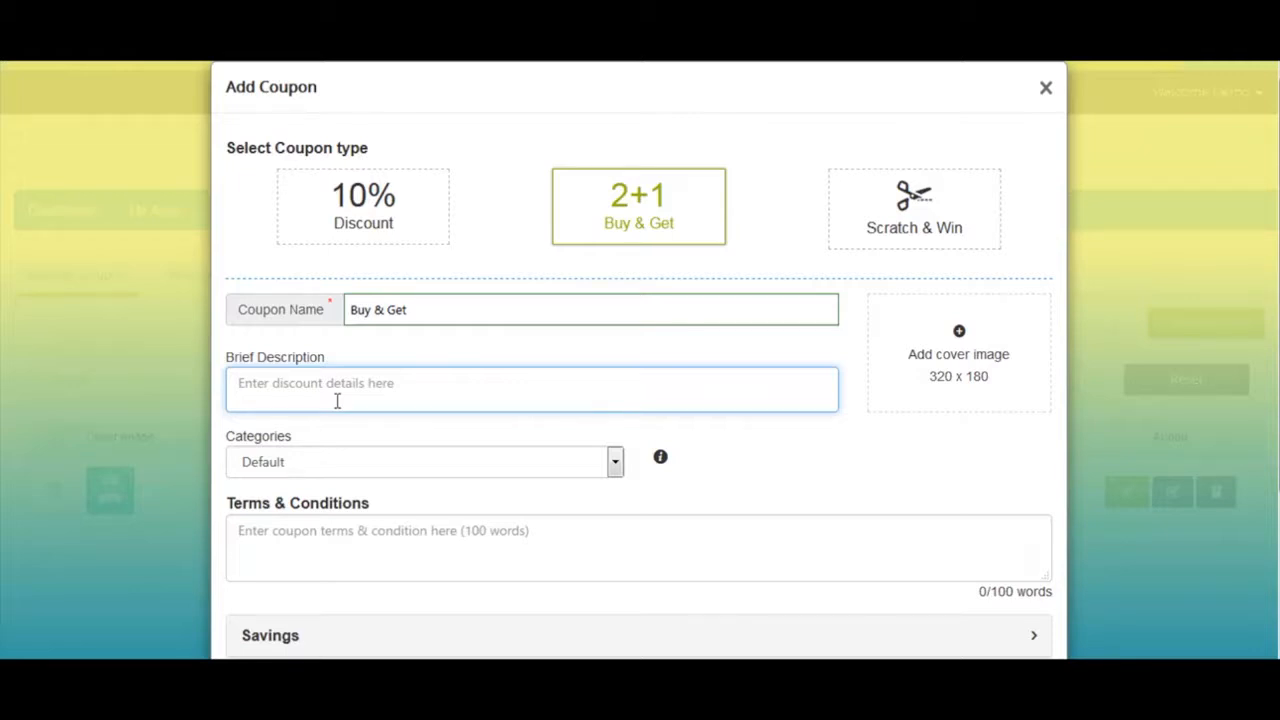
{"action": "scroll", "coordinate": [337, 400], "scroll_direction": "down", "scroll_amount": 1}
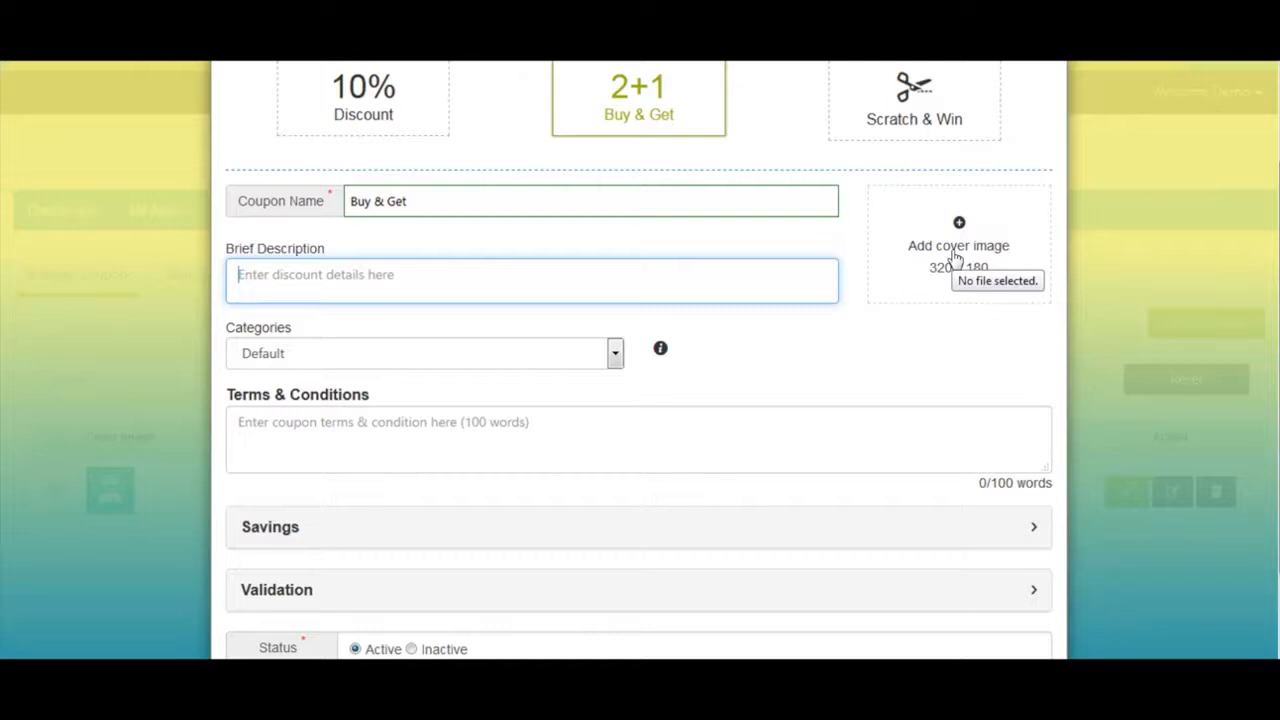
{"action": "left_click", "coordinate": [616, 359]}
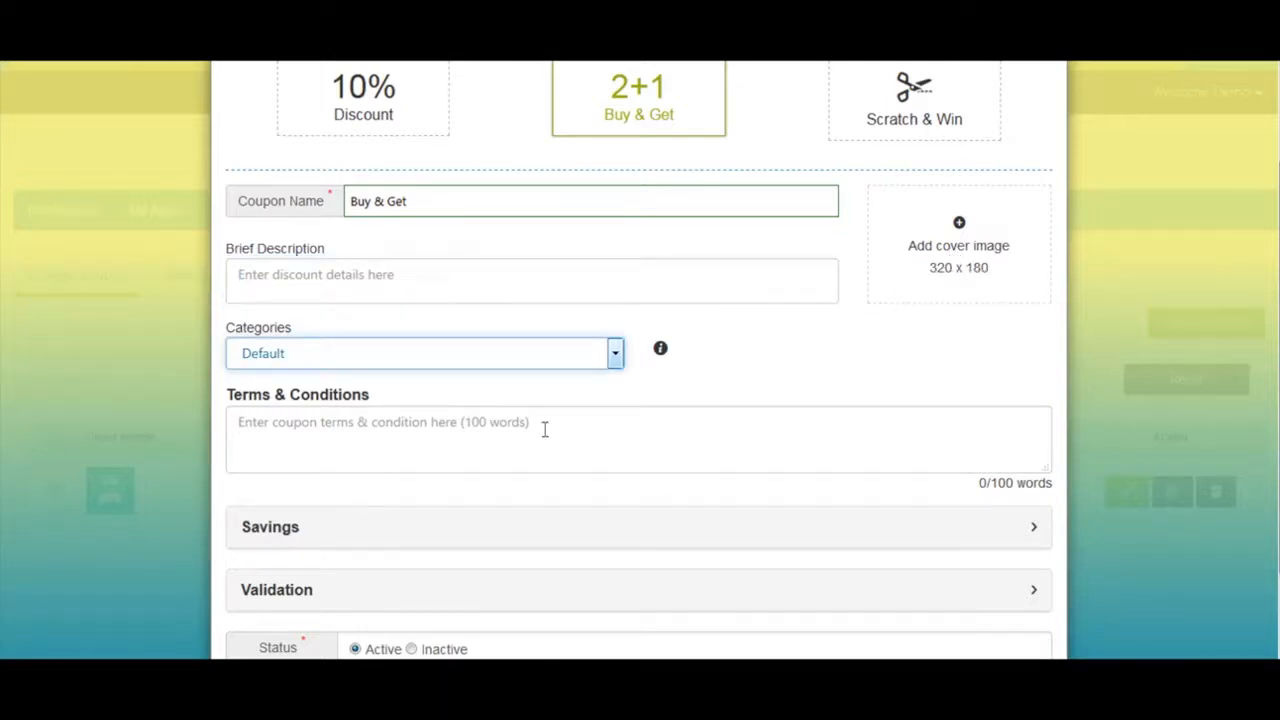
{"action": "left_click", "coordinate": [545, 430]}
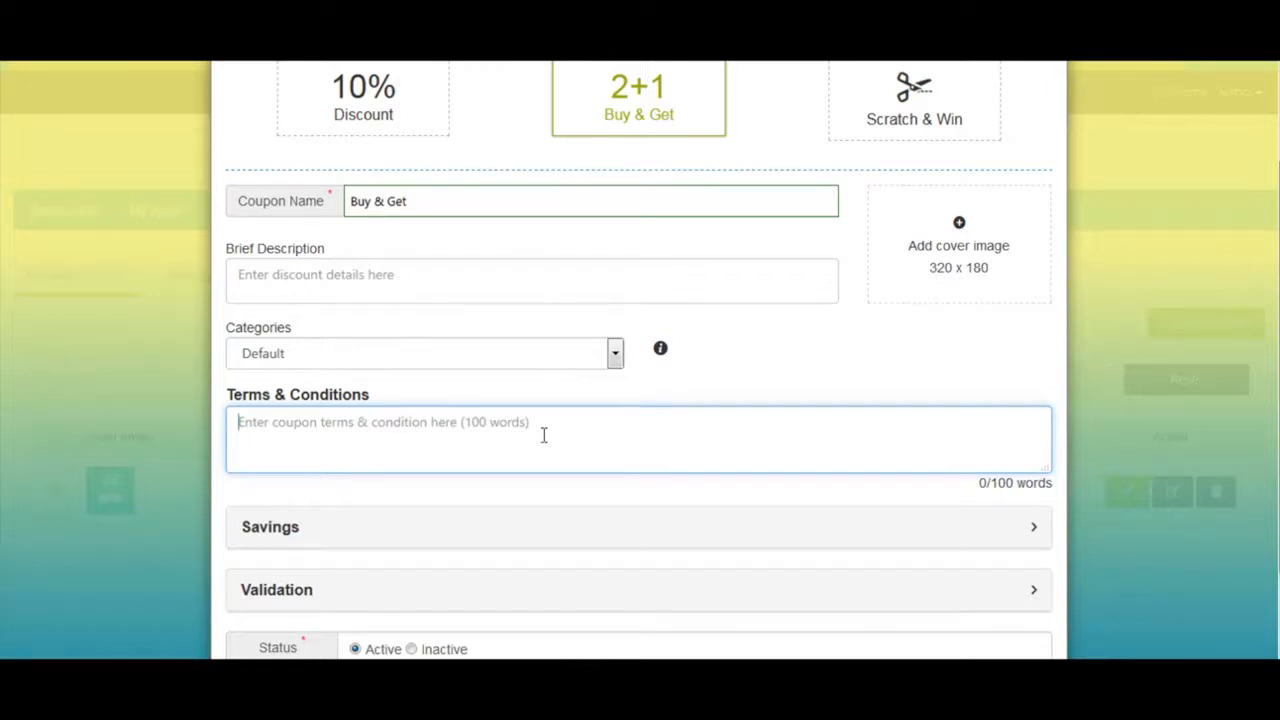
Expand the coupon's savings settings and set the buy quantity to 3.
{"action": "scroll", "coordinate": [544, 435], "scroll_direction": "down", "scroll_amount": 1}
{"action": "left_click", "coordinate": [541, 436]}
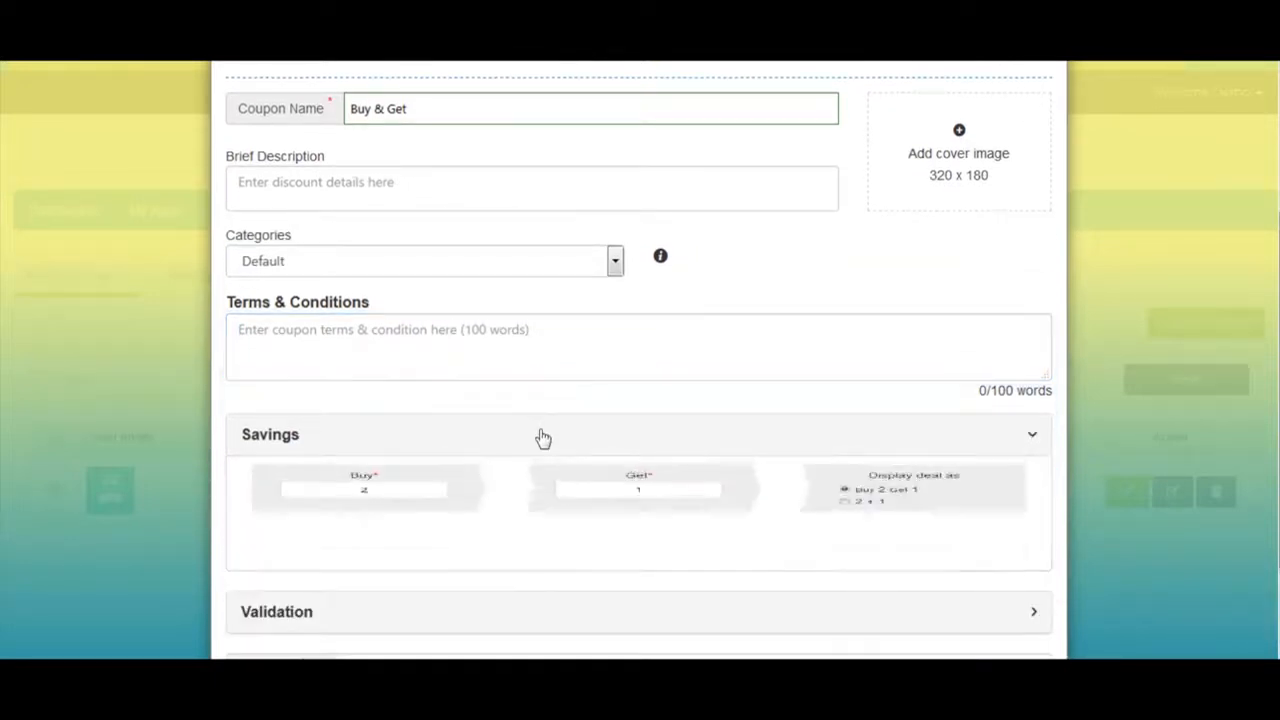
{"action": "scroll", "coordinate": [543, 440], "scroll_direction": "down", "scroll_amount": 1}
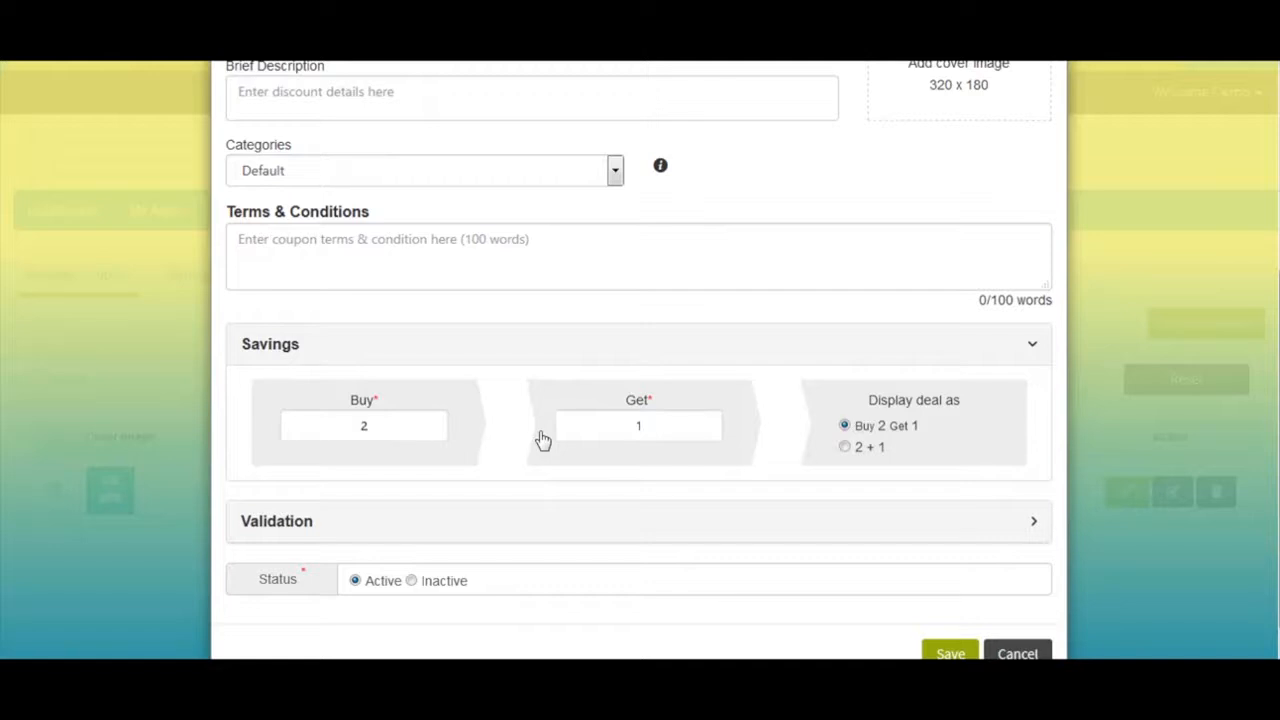
{"action": "scroll", "coordinate": [541, 440], "scroll_direction": "down", "scroll_amount": 1}
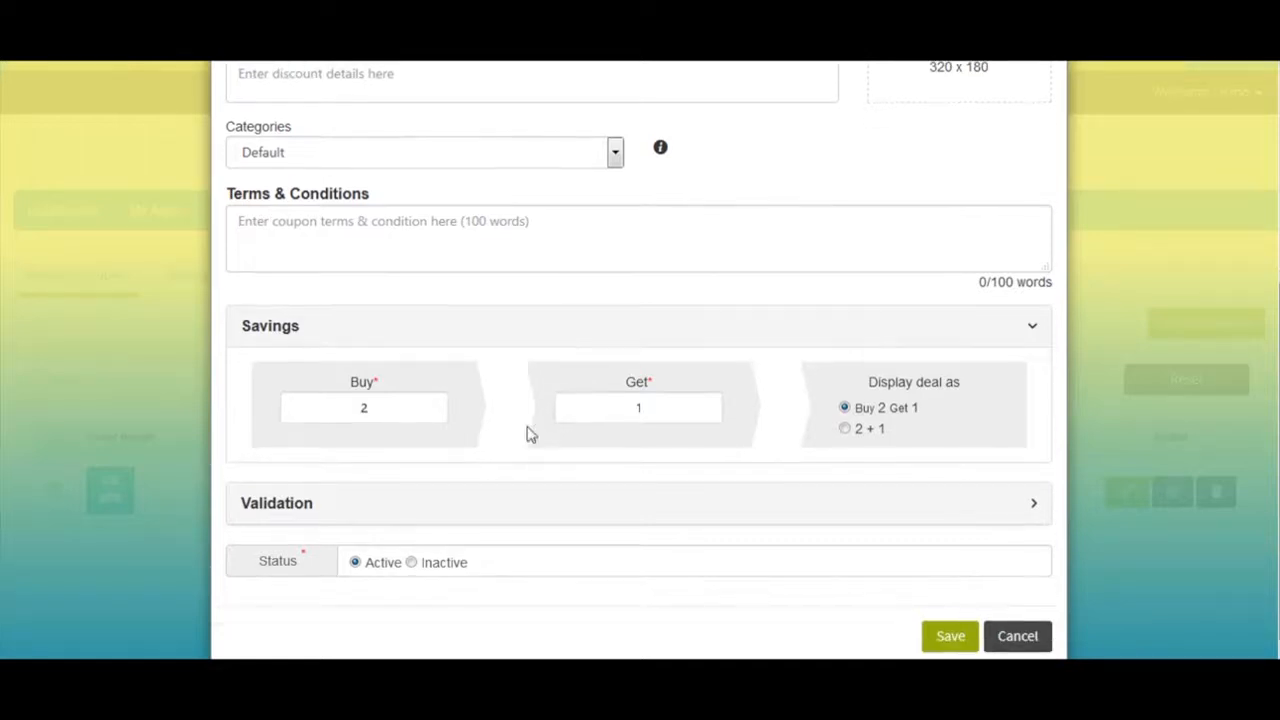
{"action": "left_click", "coordinate": [403, 406]}
{"action": "key", "text": "BackSpace"}
{"action": "type", "text": "3"}
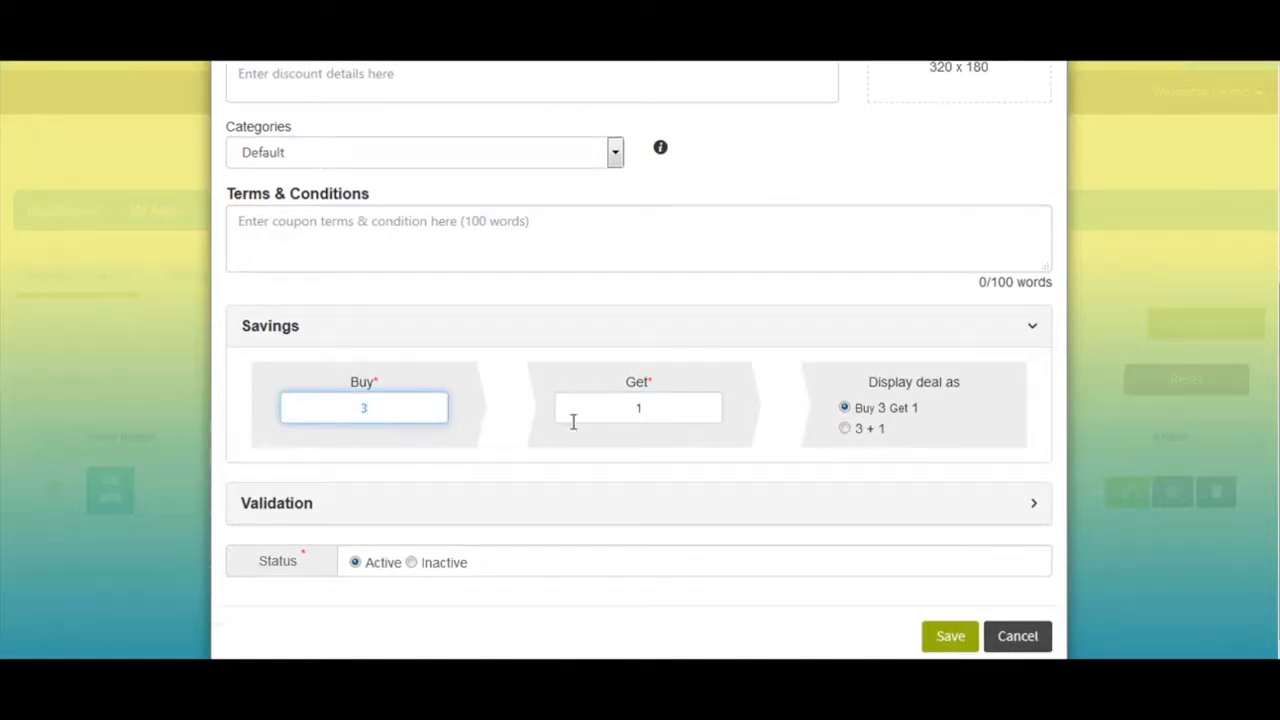
{"action": "left_click", "coordinate": [676, 411]}
Try displaying the deal as 3 + 1 and return it to Buy 3 Get 1.
{"action": "left_click_drag", "start_coordinate": [1275, 300], "coordinate": [1272, 304]}
{"action": "left_click", "coordinate": [920, 464]}
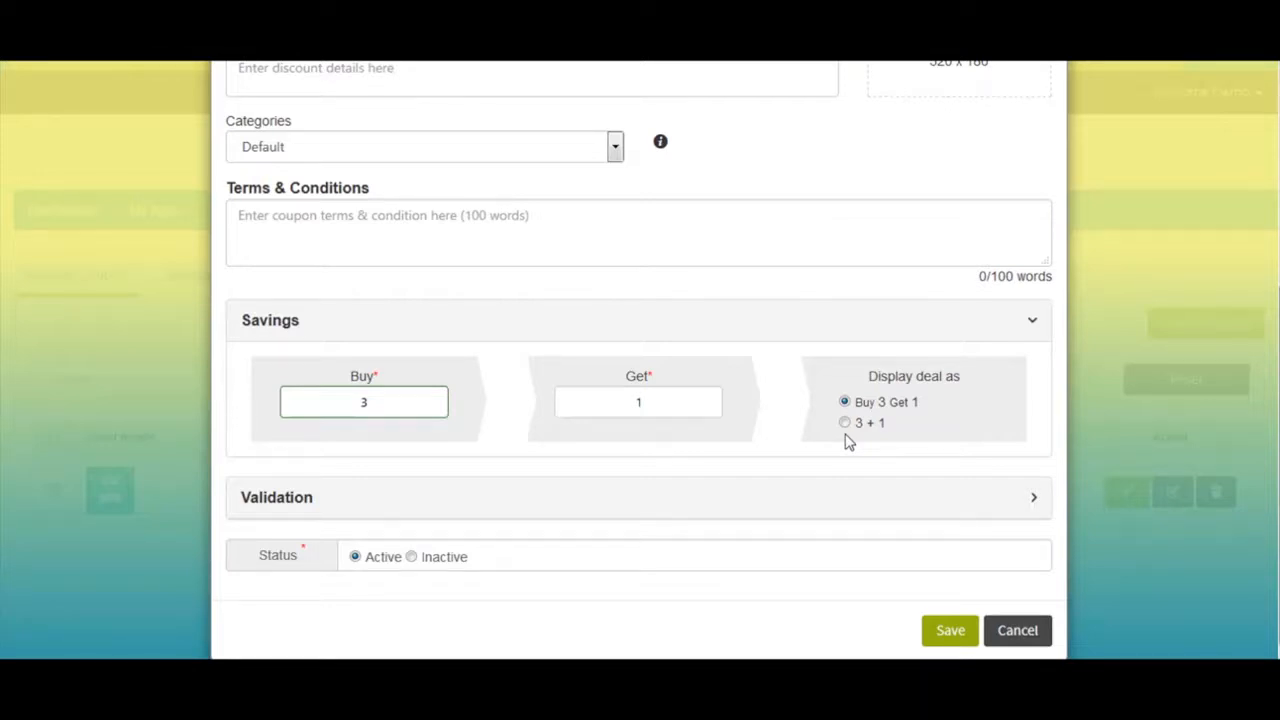
{"action": "left_click", "coordinate": [845, 423]}
{"action": "left_click", "coordinate": [845, 402]}
Expand the validation settings of the Buy & Get coupon.
{"action": "left_click", "coordinate": [799, 502]}
{"action": "scroll", "coordinate": [800, 502], "scroll_direction": "down", "scroll_amount": 2}
{"action": "scroll", "coordinate": [800, 502], "scroll_direction": "down", "scroll_amount": 1}
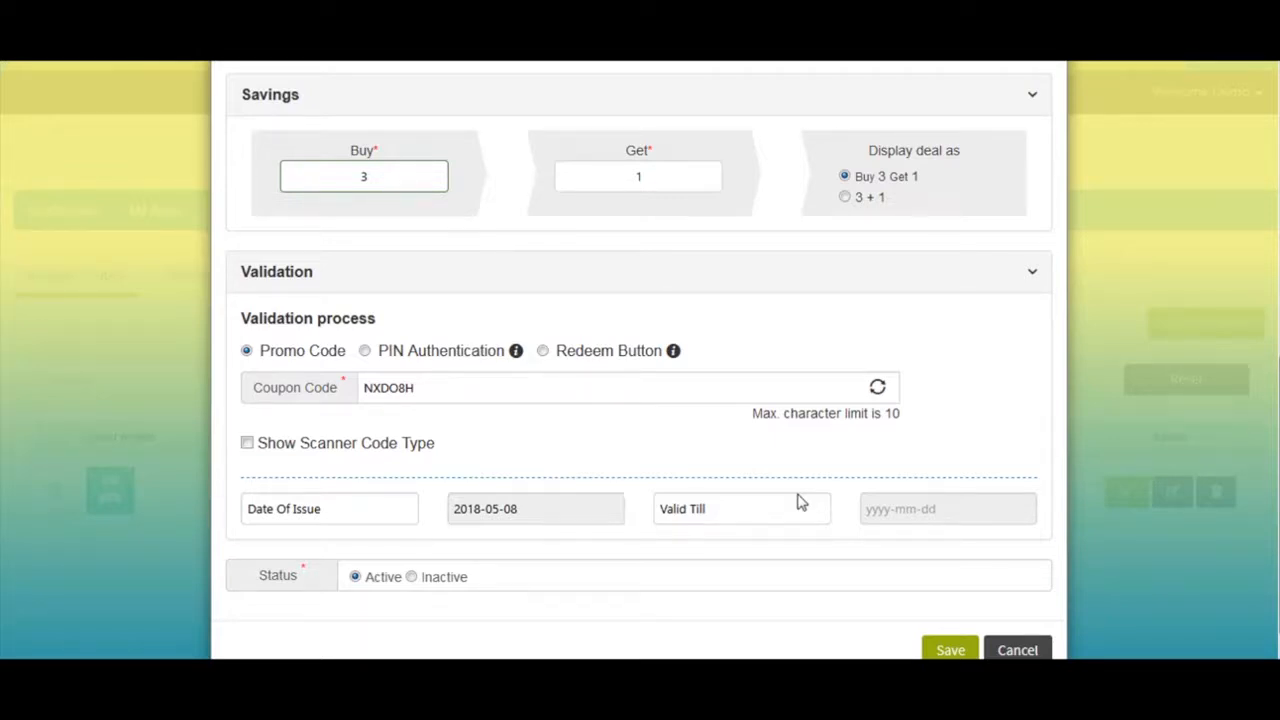
{"action": "scroll", "coordinate": [797, 503], "scroll_direction": "down", "scroll_amount": 1}
Try PIN Authentication and Redeem Button as the validation process and return it to Promo Code.
{"action": "left_click", "coordinate": [456, 366]}
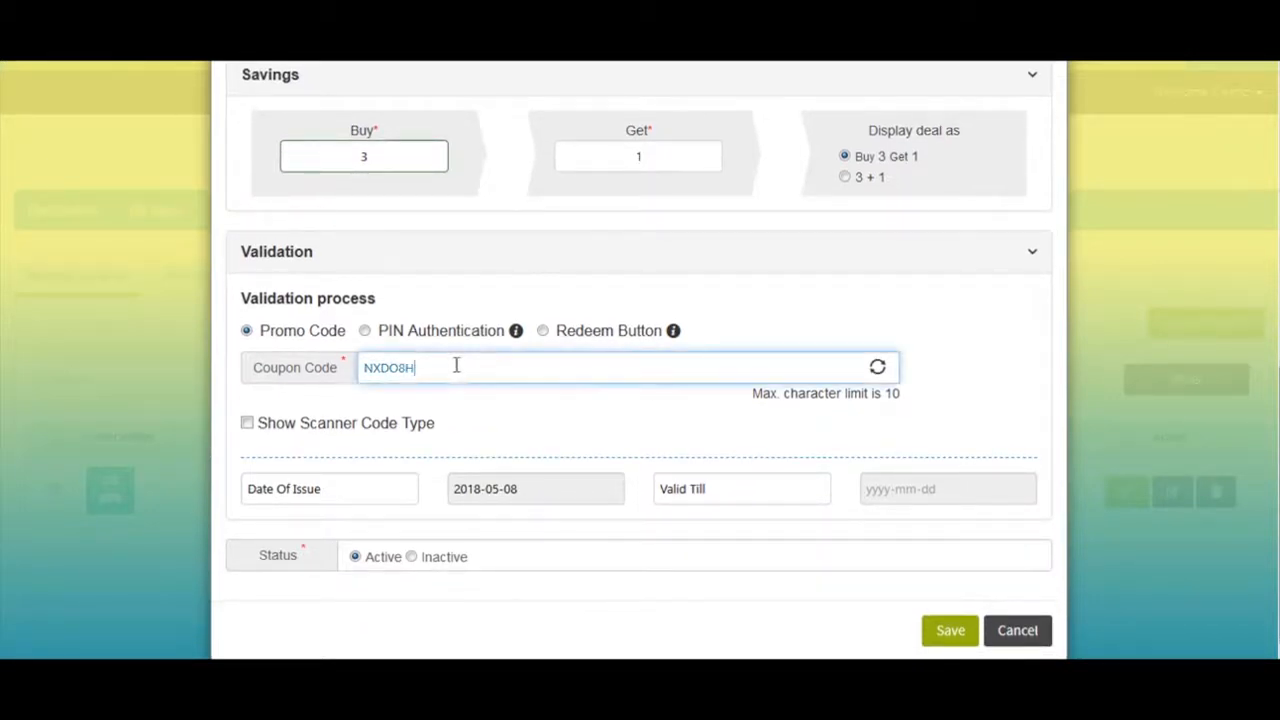
{"action": "left_click", "coordinate": [364, 331]}
{"action": "left_click", "coordinate": [542, 332]}
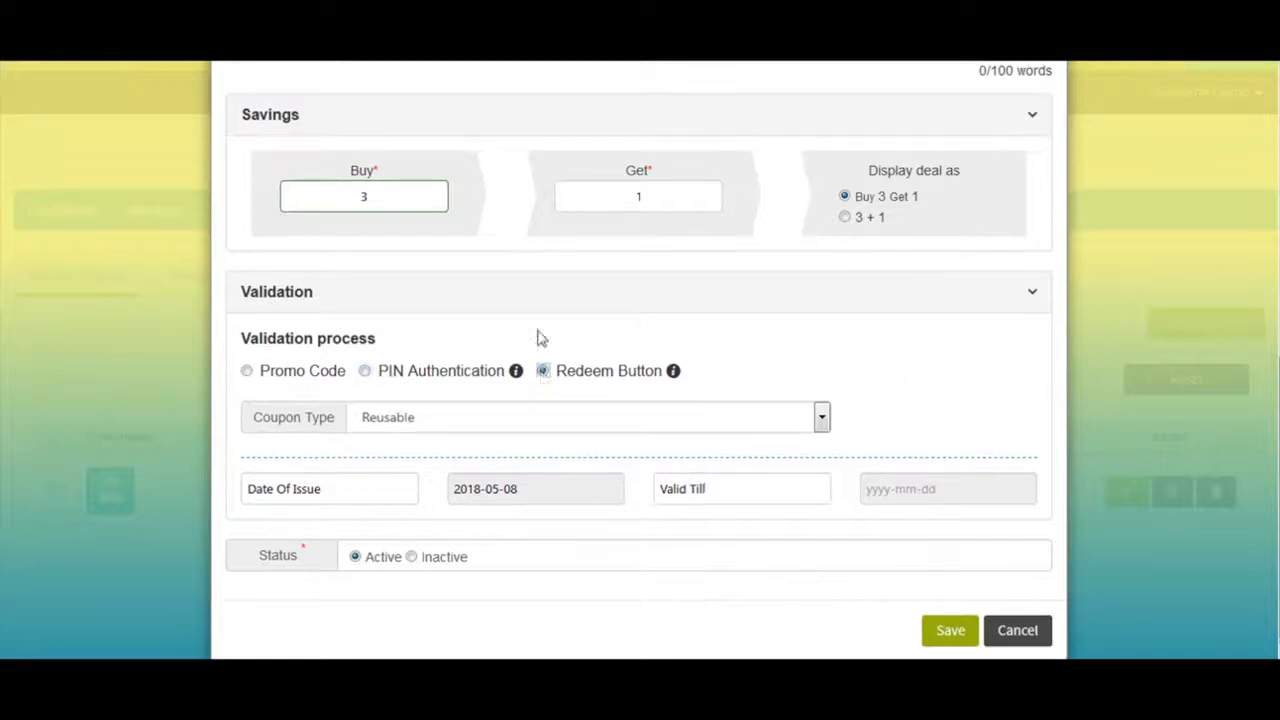
{"action": "left_click", "coordinate": [250, 373]}
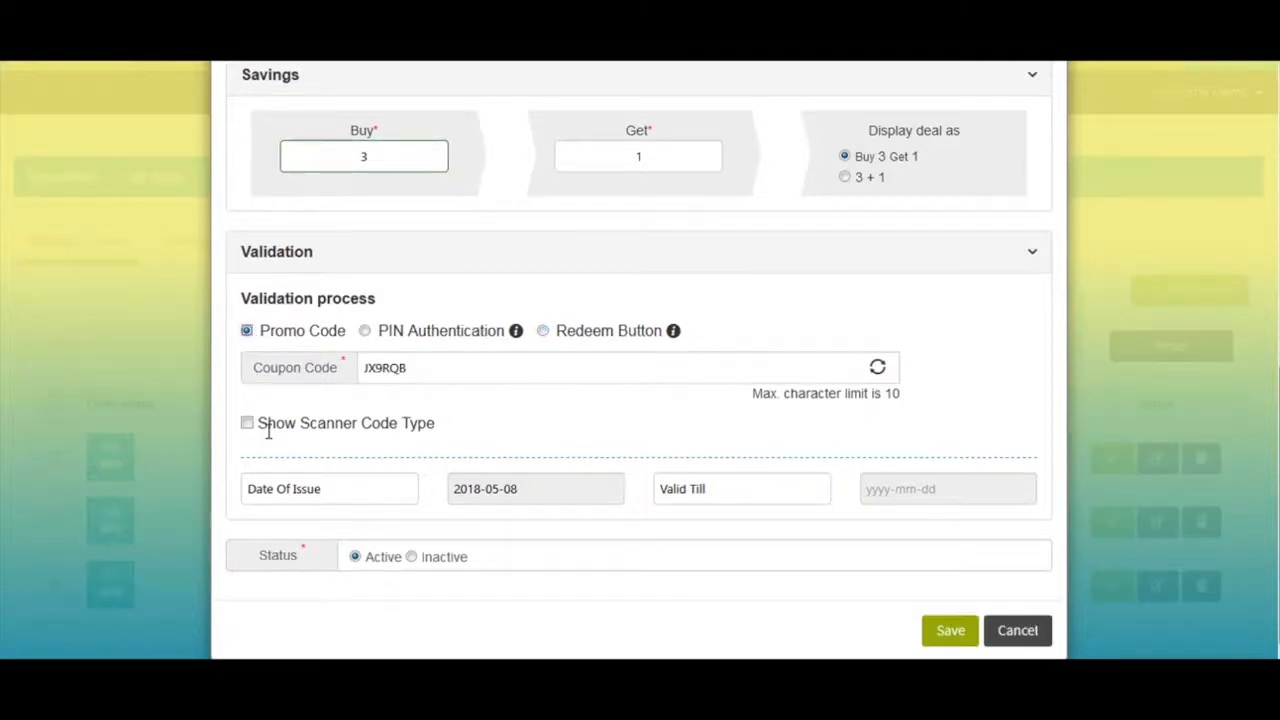
Enable the scanner code type display for the coupon and choose BAR Code.
{"action": "left_click", "coordinate": [248, 424]}
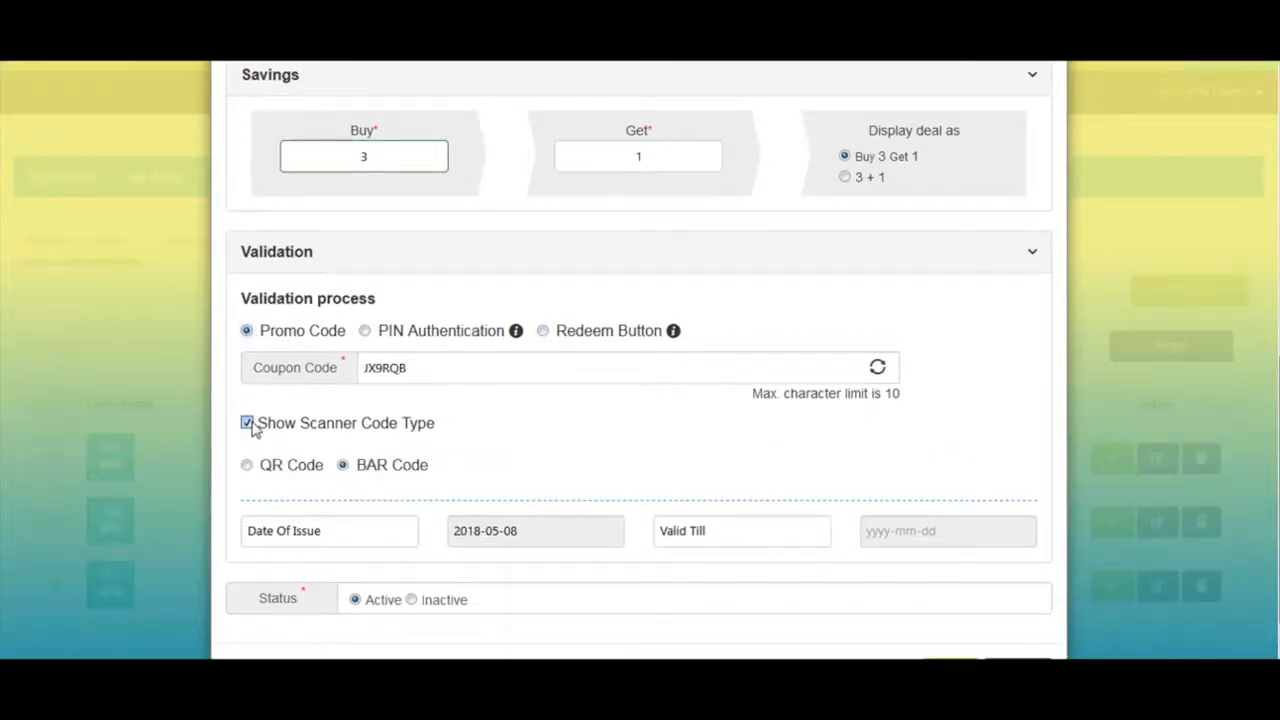
{"action": "scroll", "coordinate": [274, 447], "scroll_direction": "down", "scroll_amount": 1}
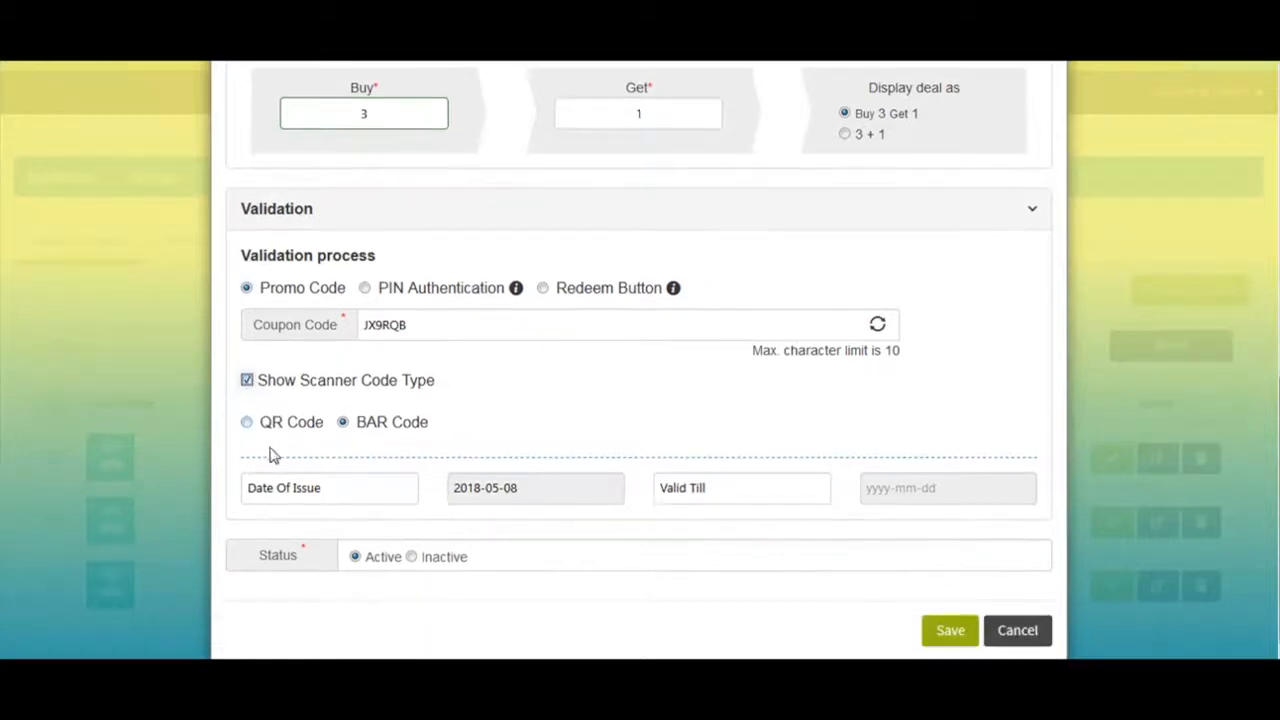
{"action": "left_click", "coordinate": [247, 424]}
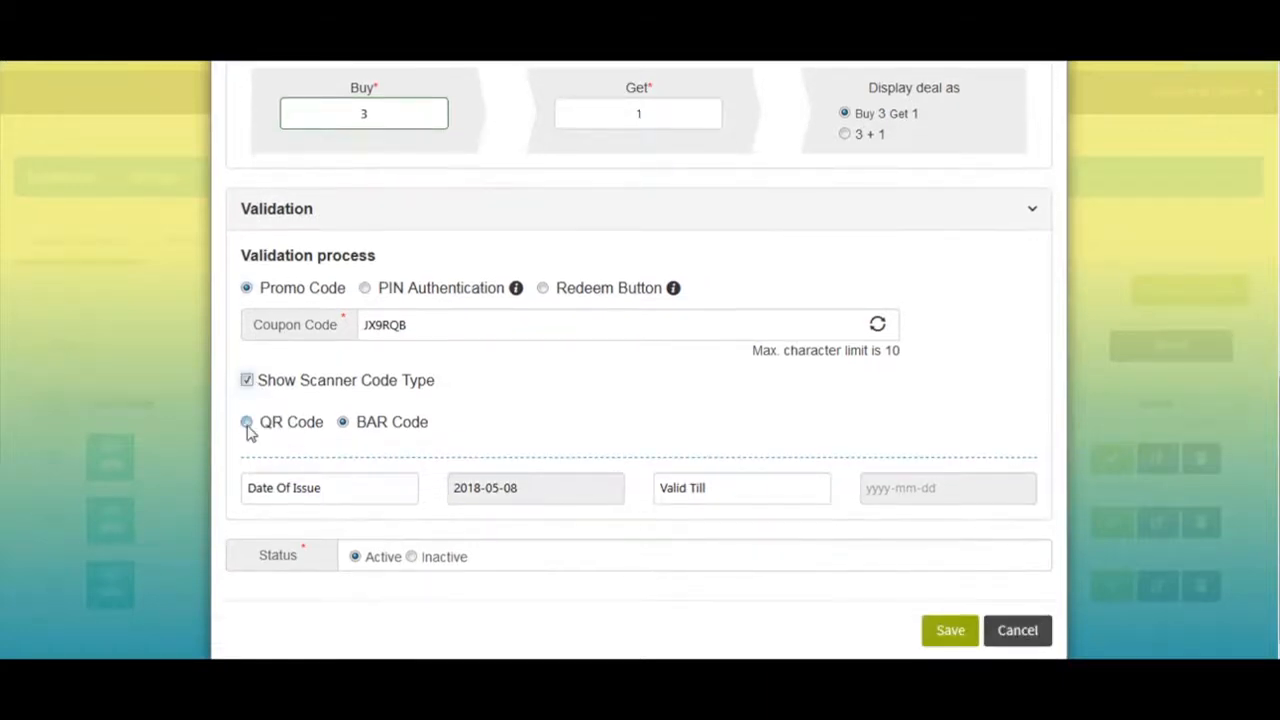
{"action": "left_click", "coordinate": [342, 423]}
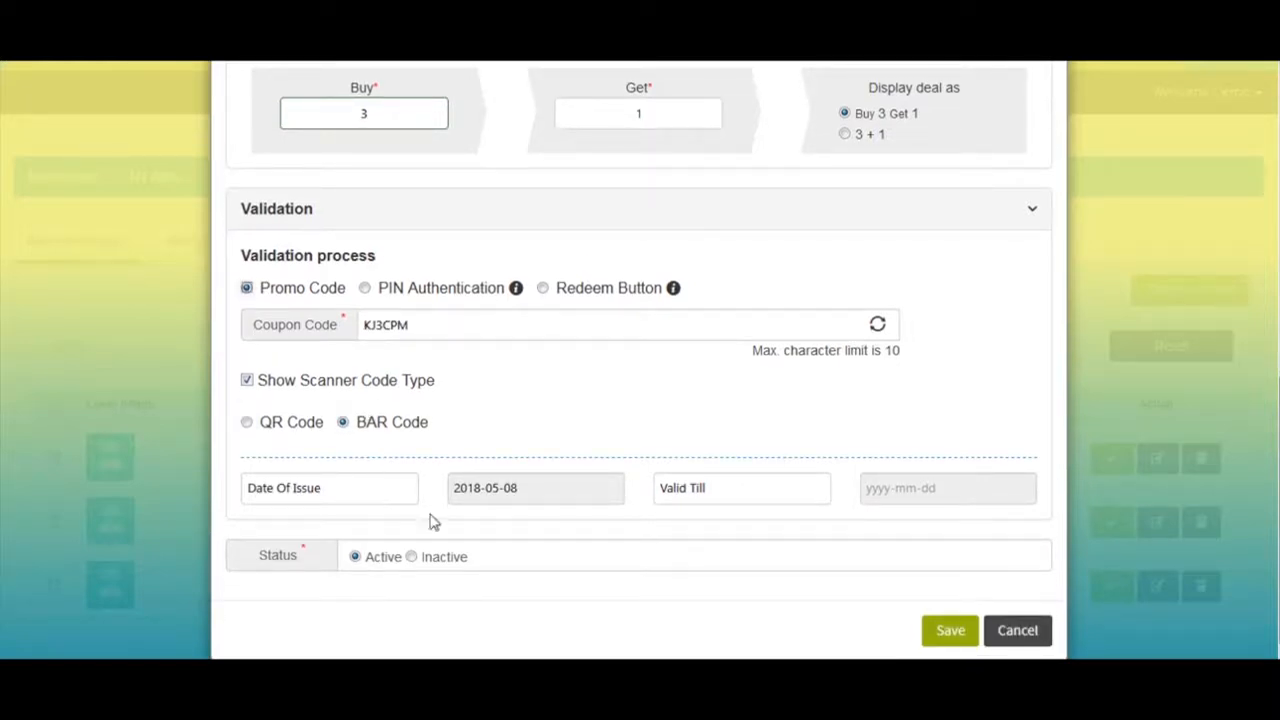
Set the coupon's valid till date to 2018-05-29 and save the Buy & Get coupon.
{"action": "left_click", "coordinate": [572, 492]}
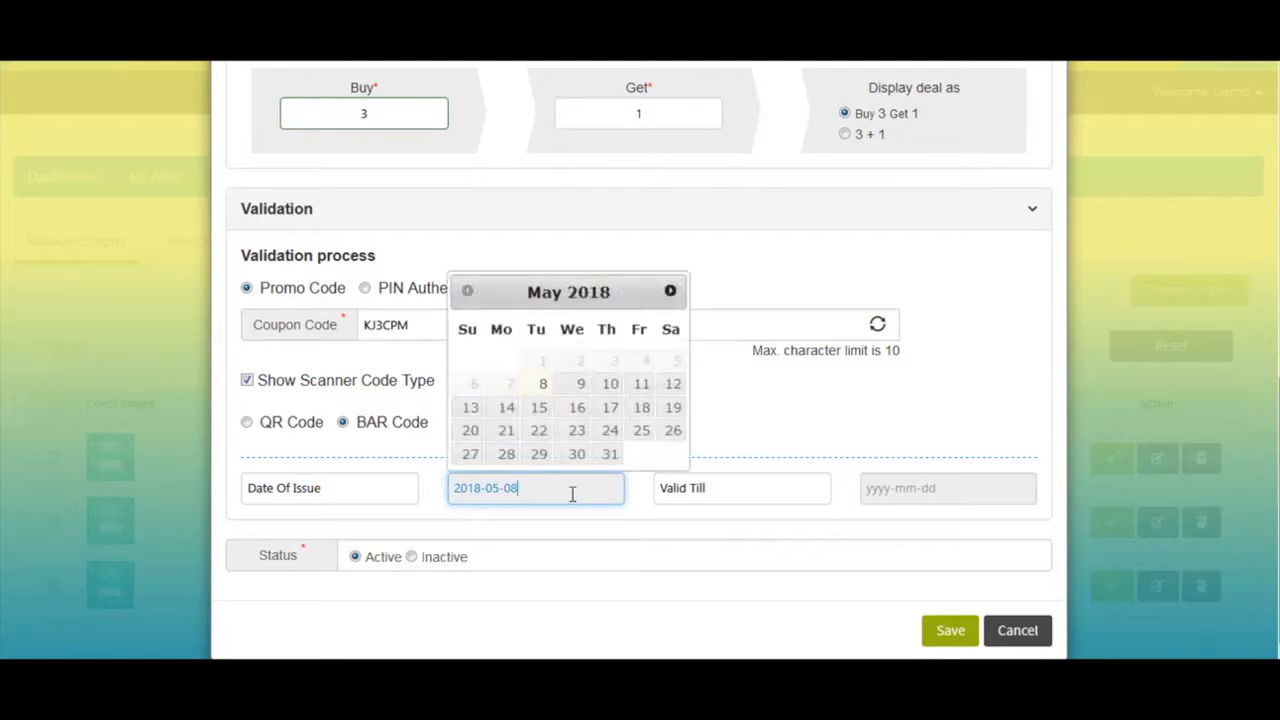
{"action": "left_click", "coordinate": [915, 490]}
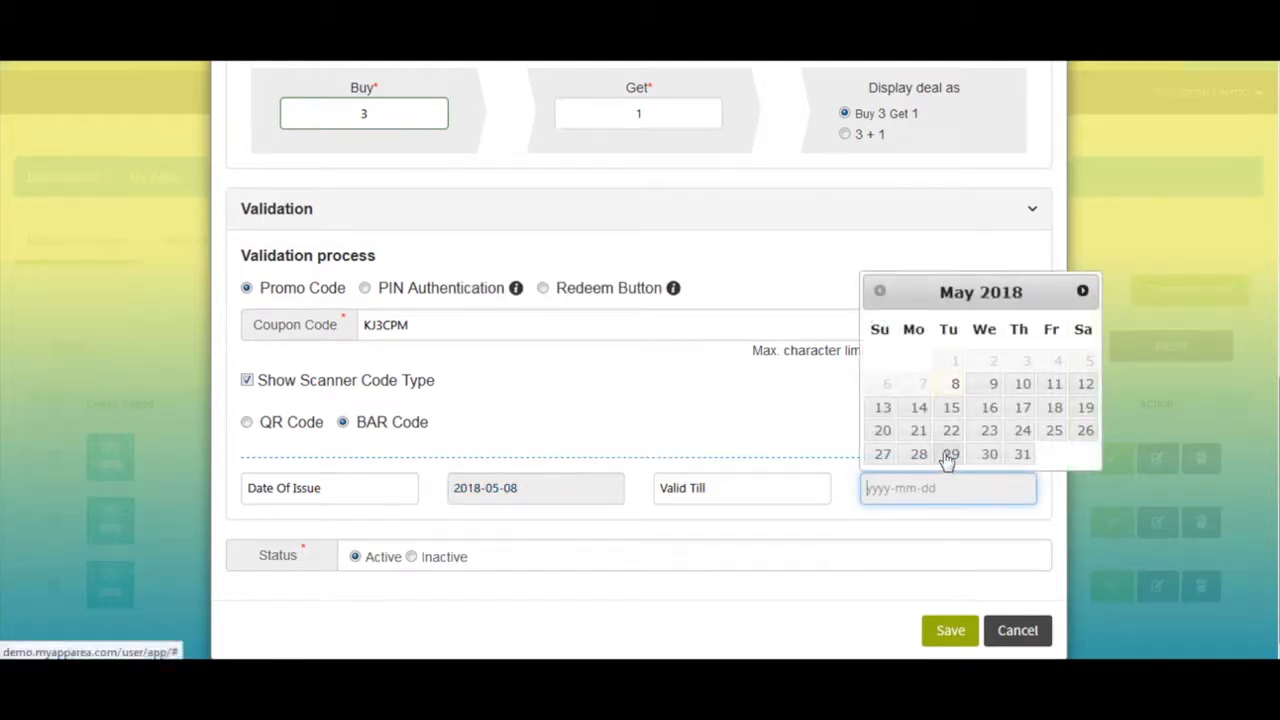
{"action": "left_click", "coordinate": [950, 455]}
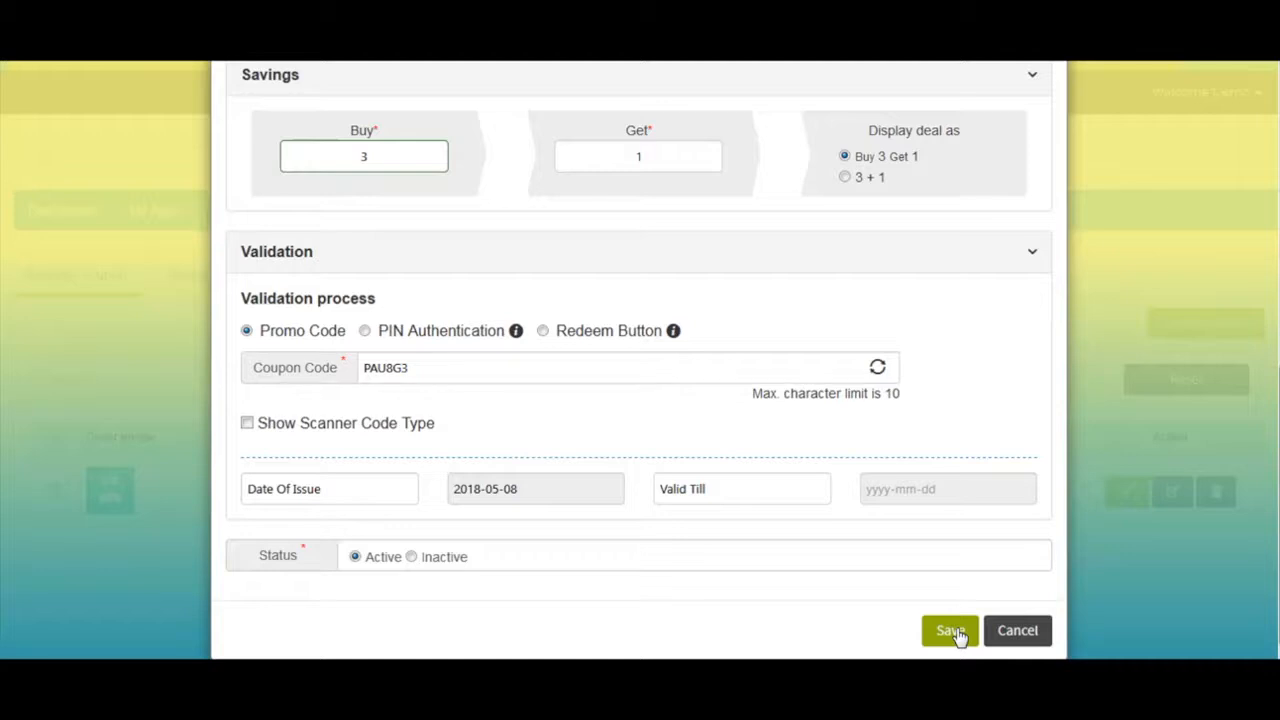
{"action": "left_click", "coordinate": [952, 631]}
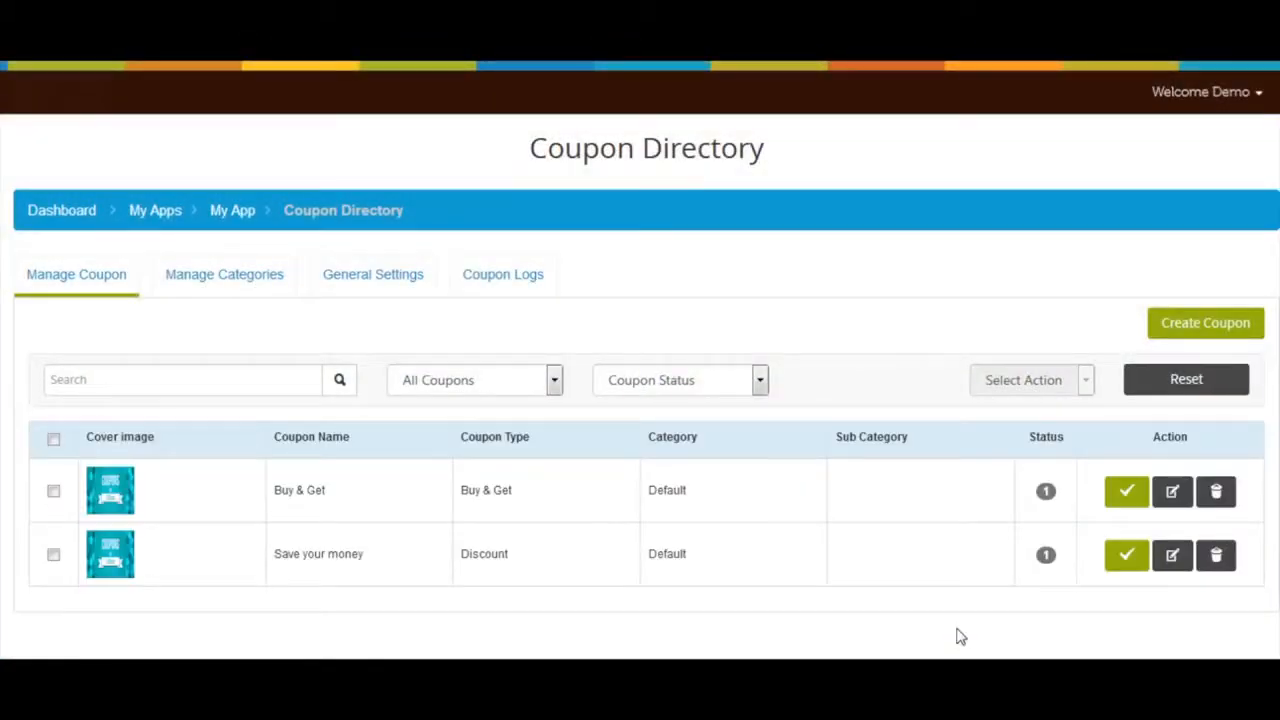
Start a new Scratch & Win coupon named "Win your coupon" in the Default category.
{"action": "left_click", "coordinate": [1165, 323]}
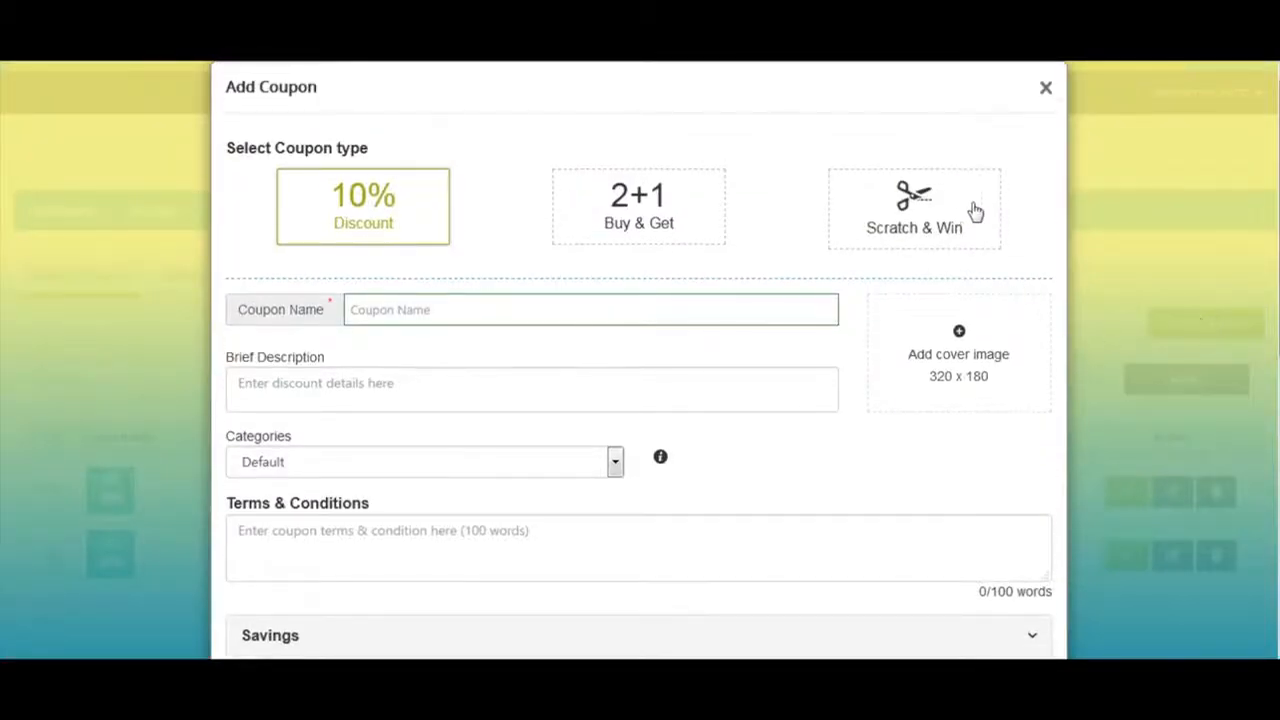
{"action": "left_click", "coordinate": [965, 211]}
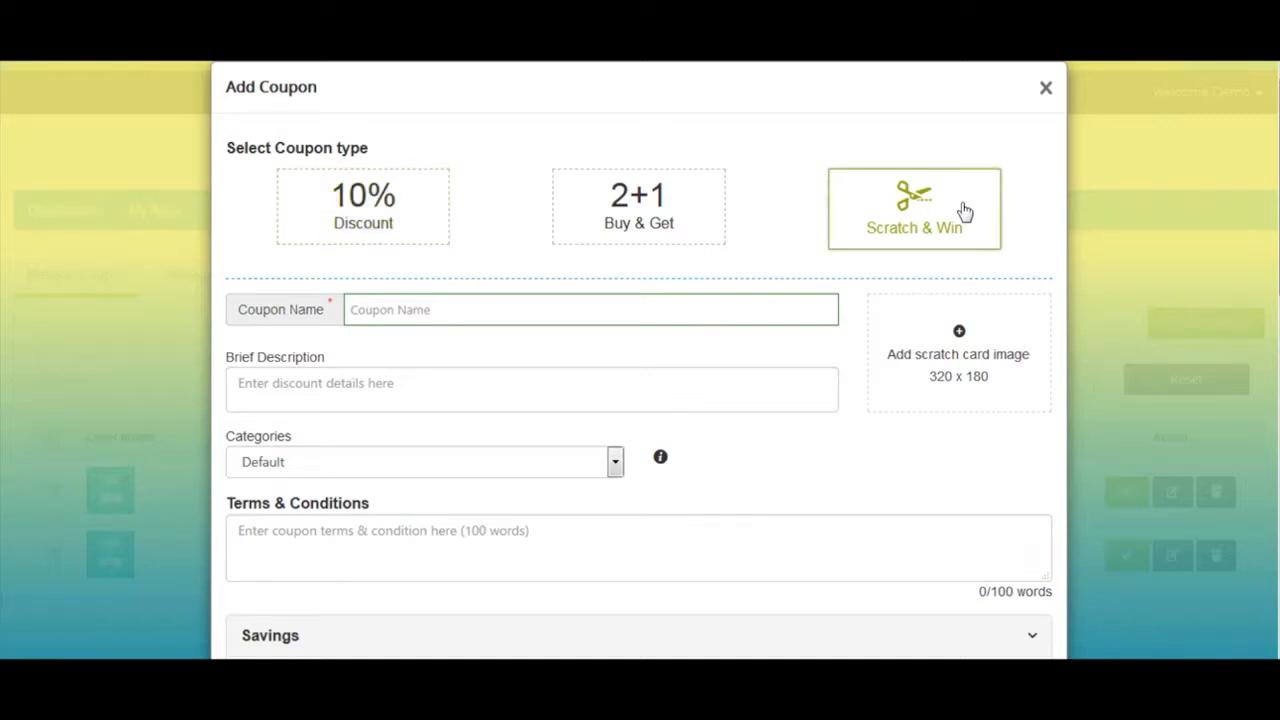
{"action": "left_click", "coordinate": [372, 301]}
{"action": "type", "text": "Win your coupon"}
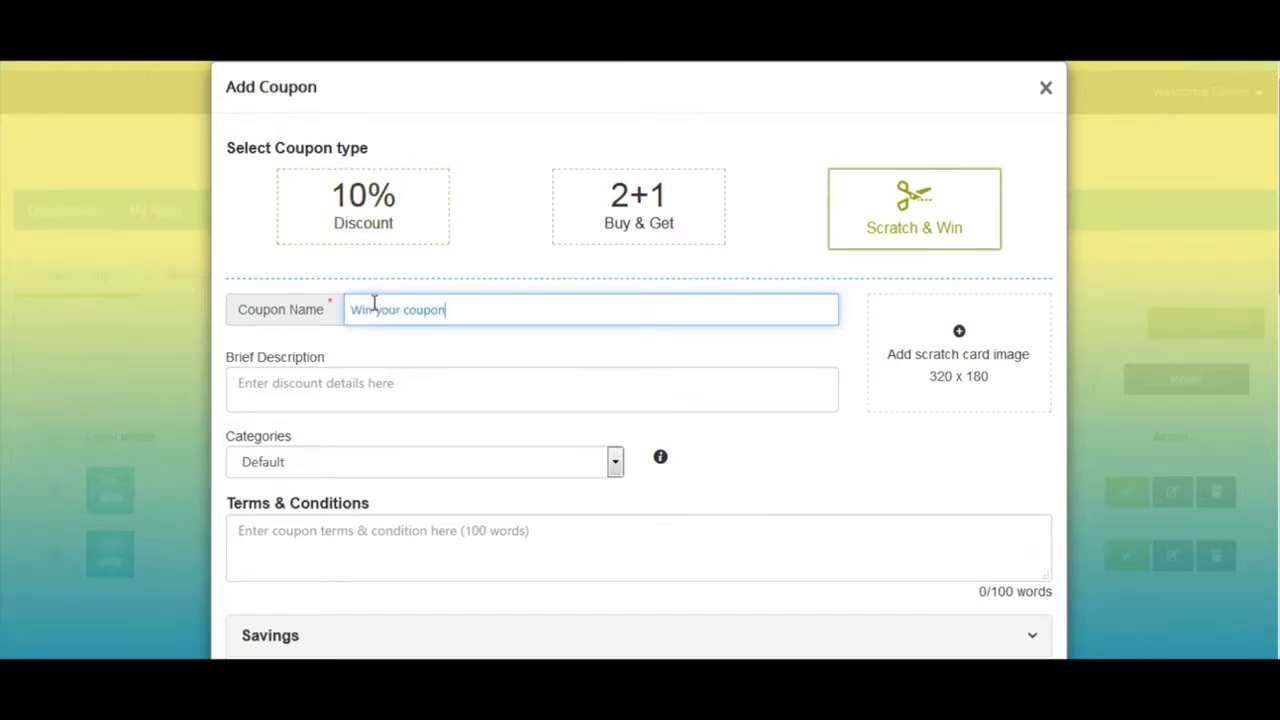
{"action": "left_click", "coordinate": [379, 381]}
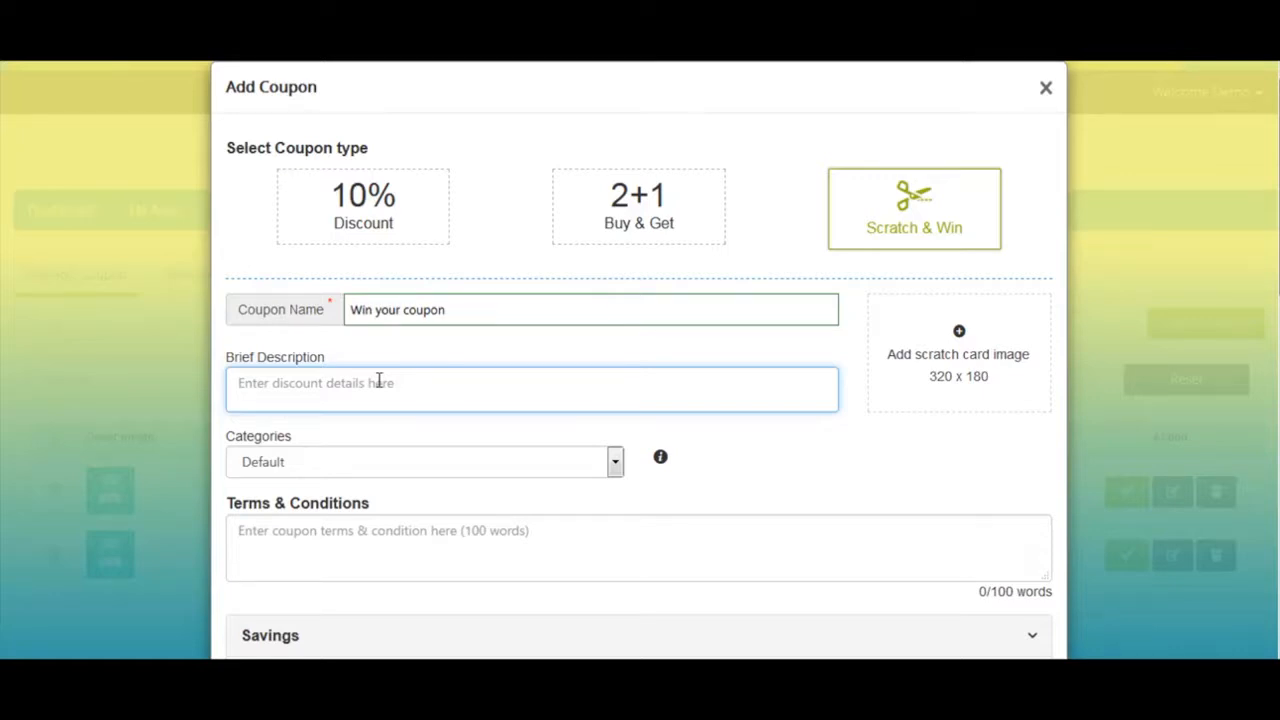
{"action": "scroll", "coordinate": [800, 251], "scroll_direction": "down", "scroll_amount": 1}
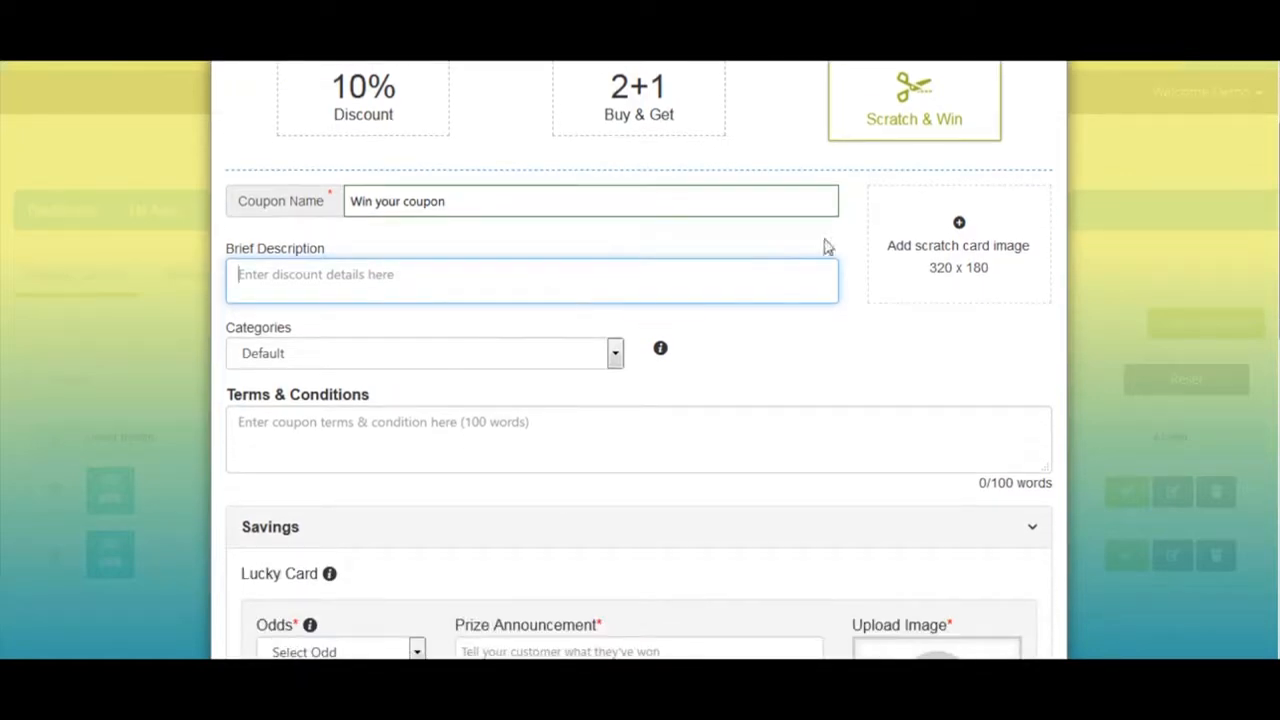
{"action": "scroll", "coordinate": [917, 279], "scroll_direction": "down", "scroll_amount": 1}
{"action": "left_click", "coordinate": [486, 346]}
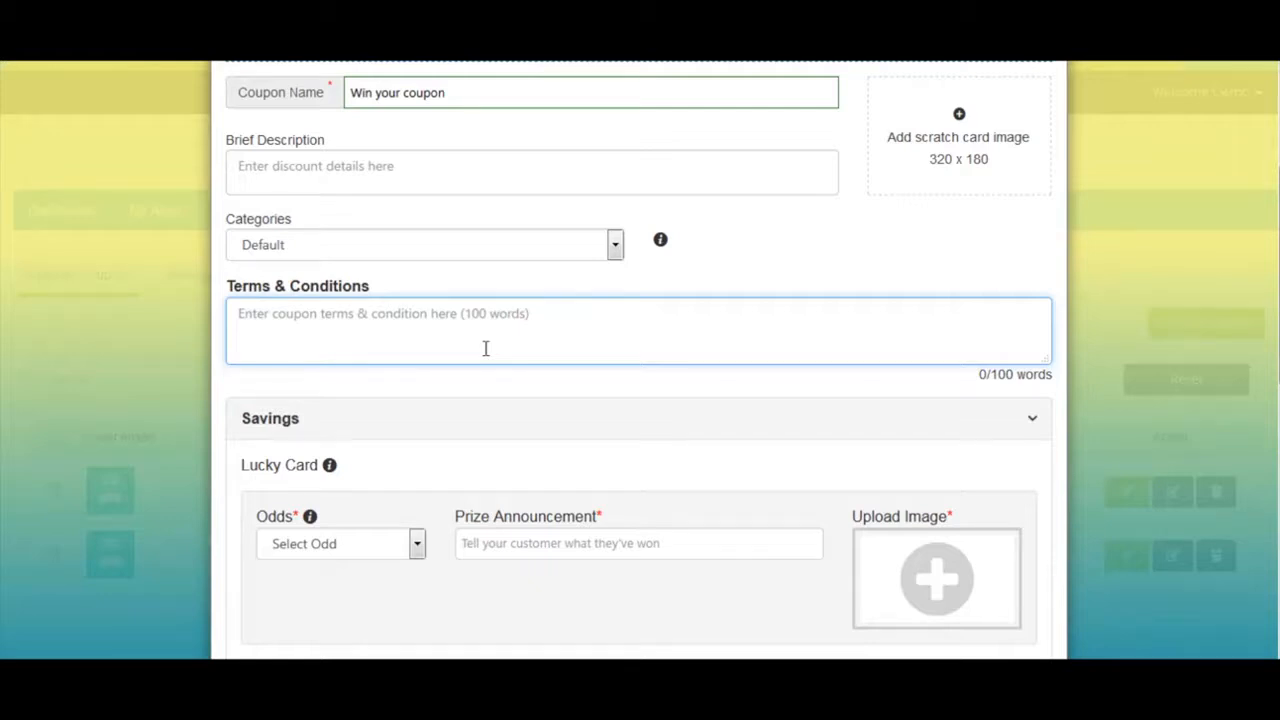
Set the lucky card's odds to 30% and its prize announcement to "2 Movie Tickets", and save its cropped coupon image.
{"action": "scroll", "coordinate": [486, 348], "scroll_direction": "down", "scroll_amount": 2}
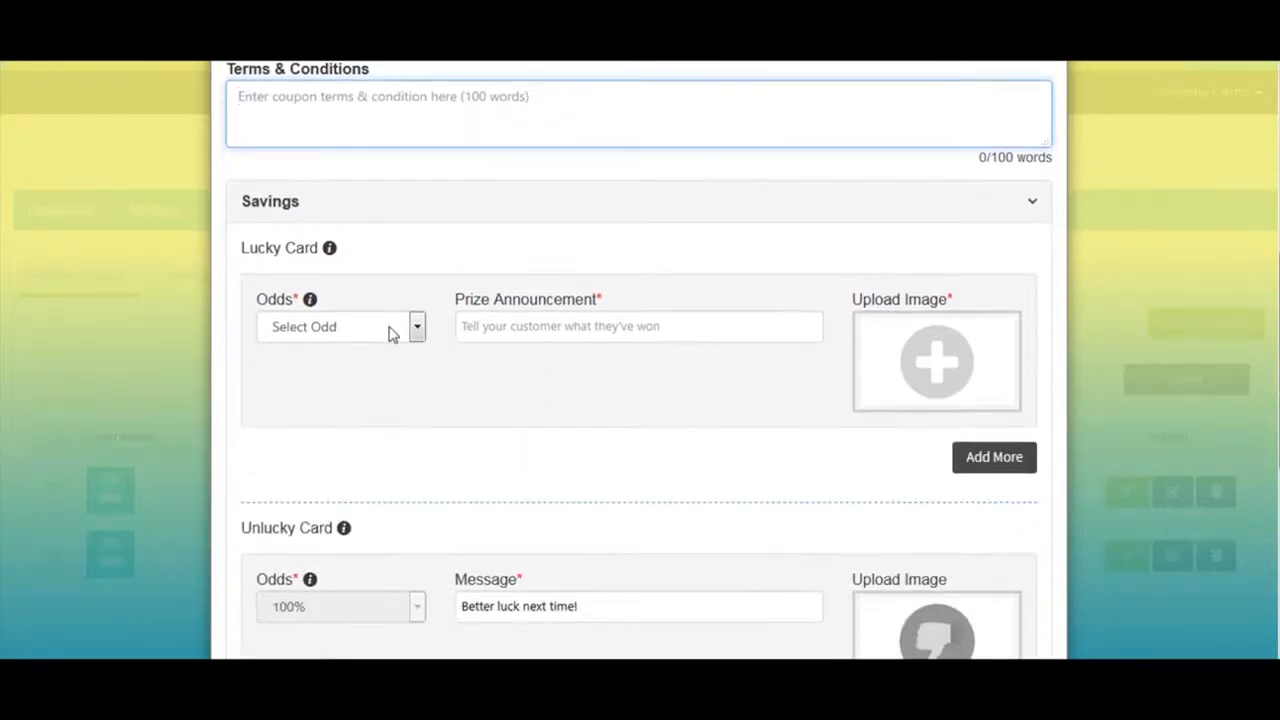
{"action": "left_click", "coordinate": [391, 331]}
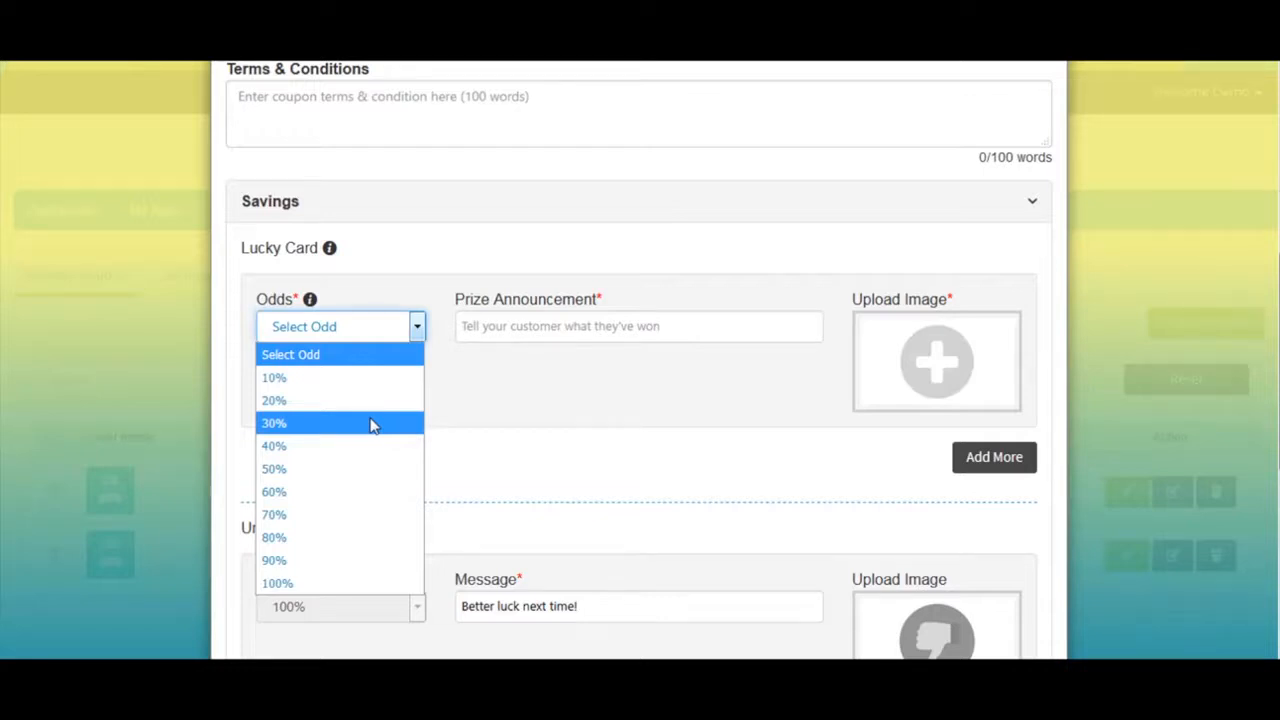
{"action": "left_click", "coordinate": [370, 425]}
{"action": "left_click", "coordinate": [549, 330]}
{"action": "type", "text": "2 Movie T"}
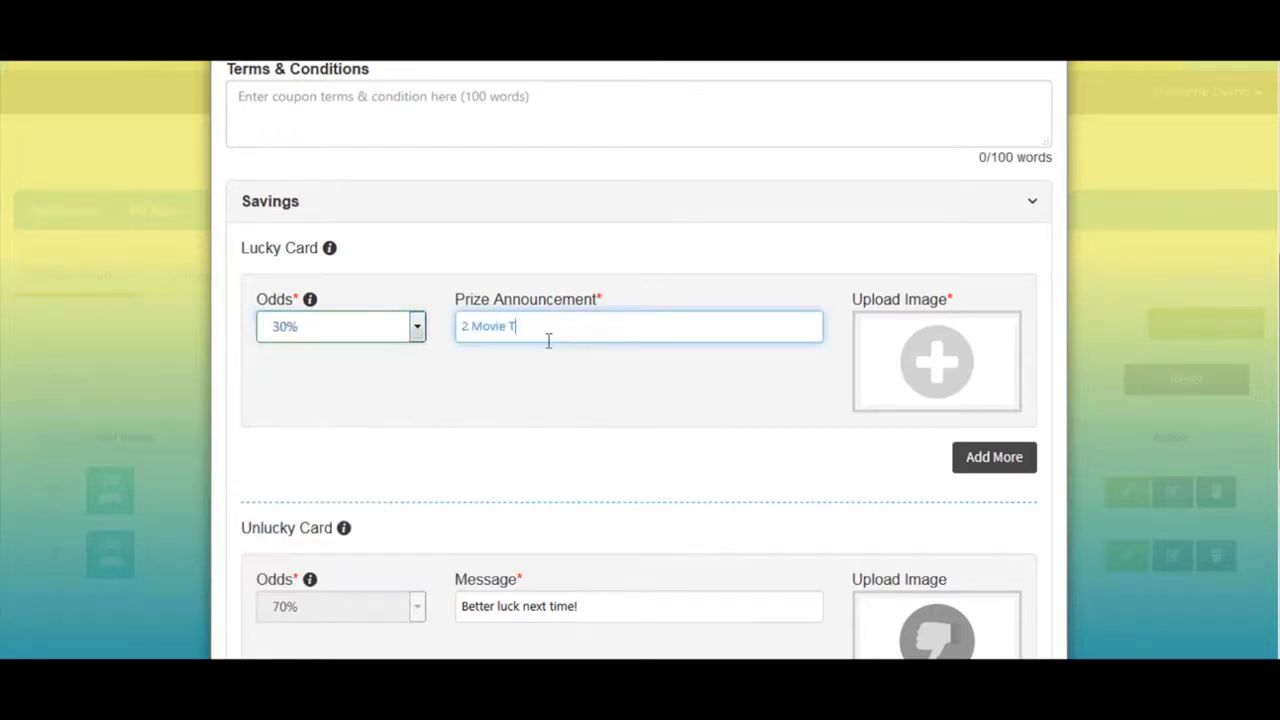
{"action": "type", "text": "ickets"}
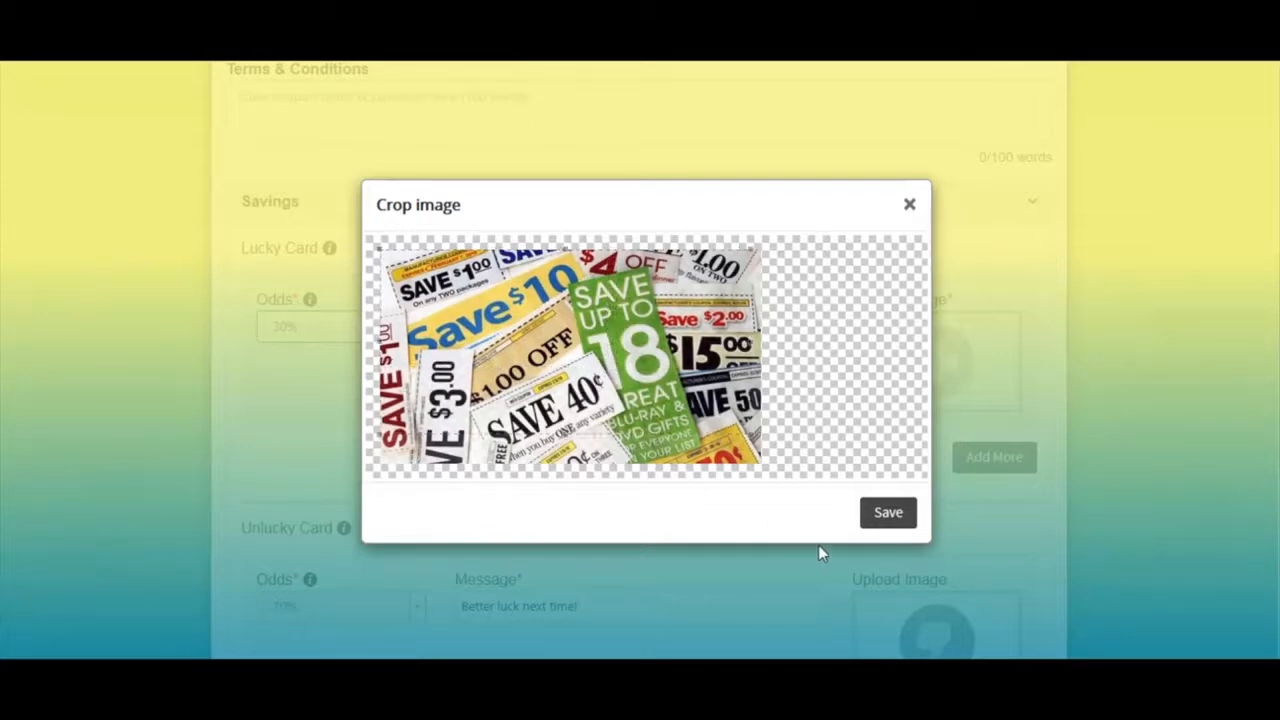
{"action": "left_click", "coordinate": [886, 513]}
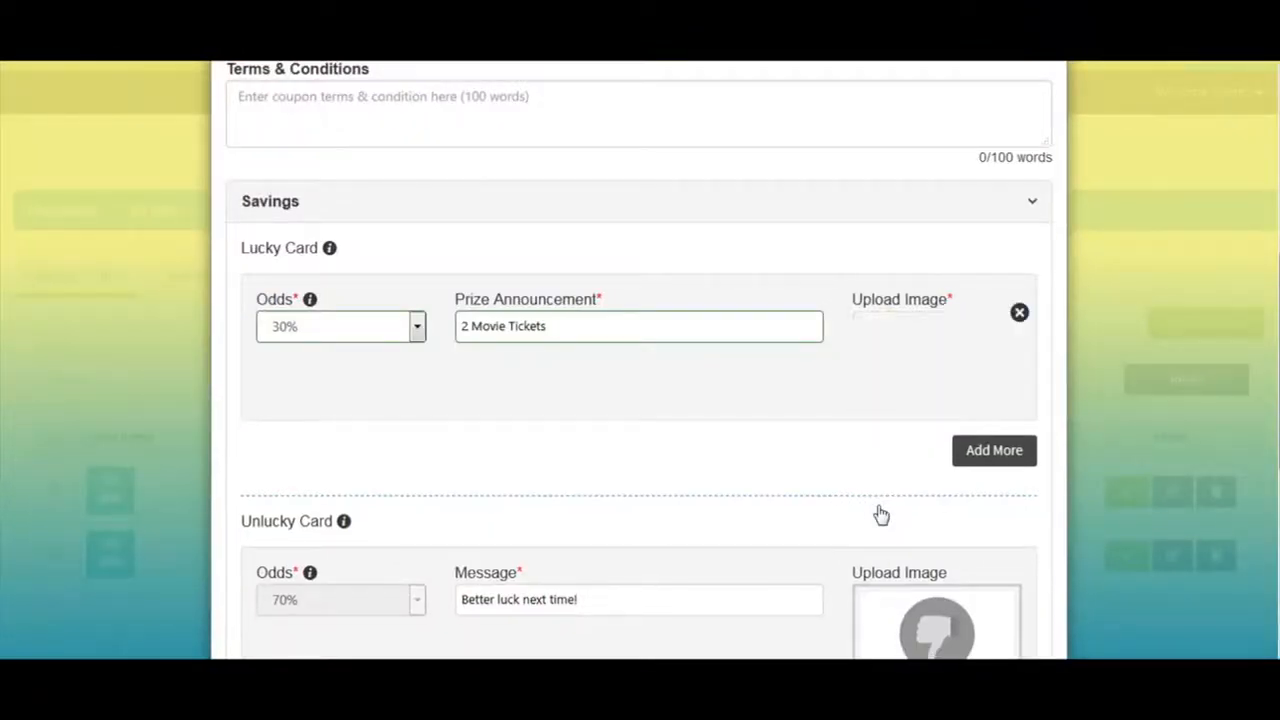
{"action": "scroll", "coordinate": [880, 515], "scroll_direction": "down", "scroll_amount": 3}
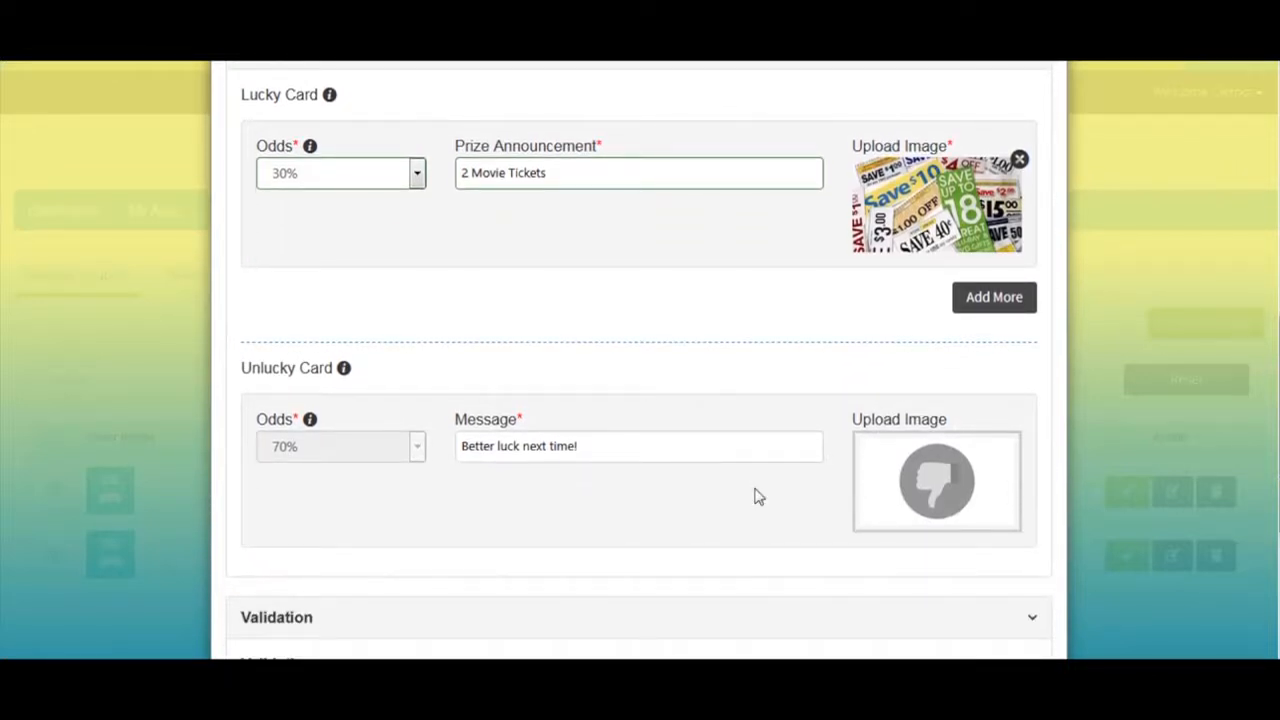
Set the Scratch & Win coupon's valid till date to 2018-05-31.
{"action": "scroll", "coordinate": [740, 496], "scroll_direction": "down", "scroll_amount": 1}
{"action": "left_click", "coordinate": [605, 379]}
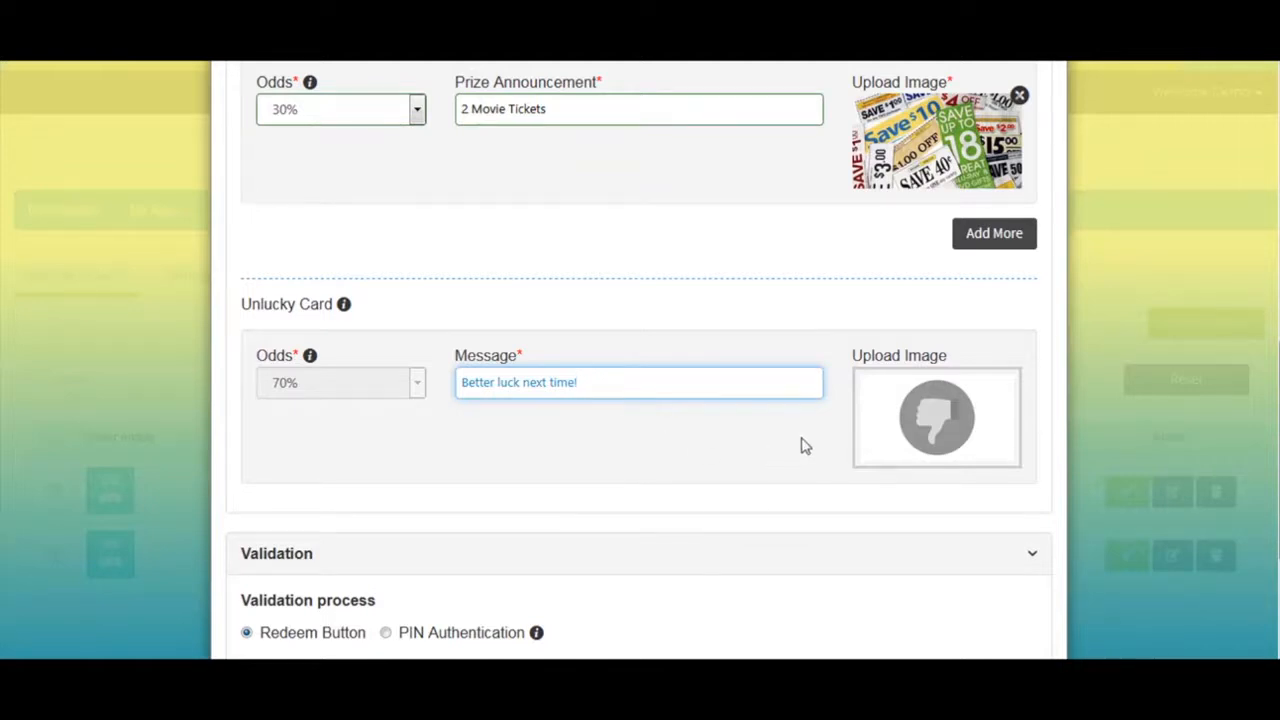
{"action": "scroll", "coordinate": [810, 432], "scroll_direction": "down", "scroll_amount": 2}
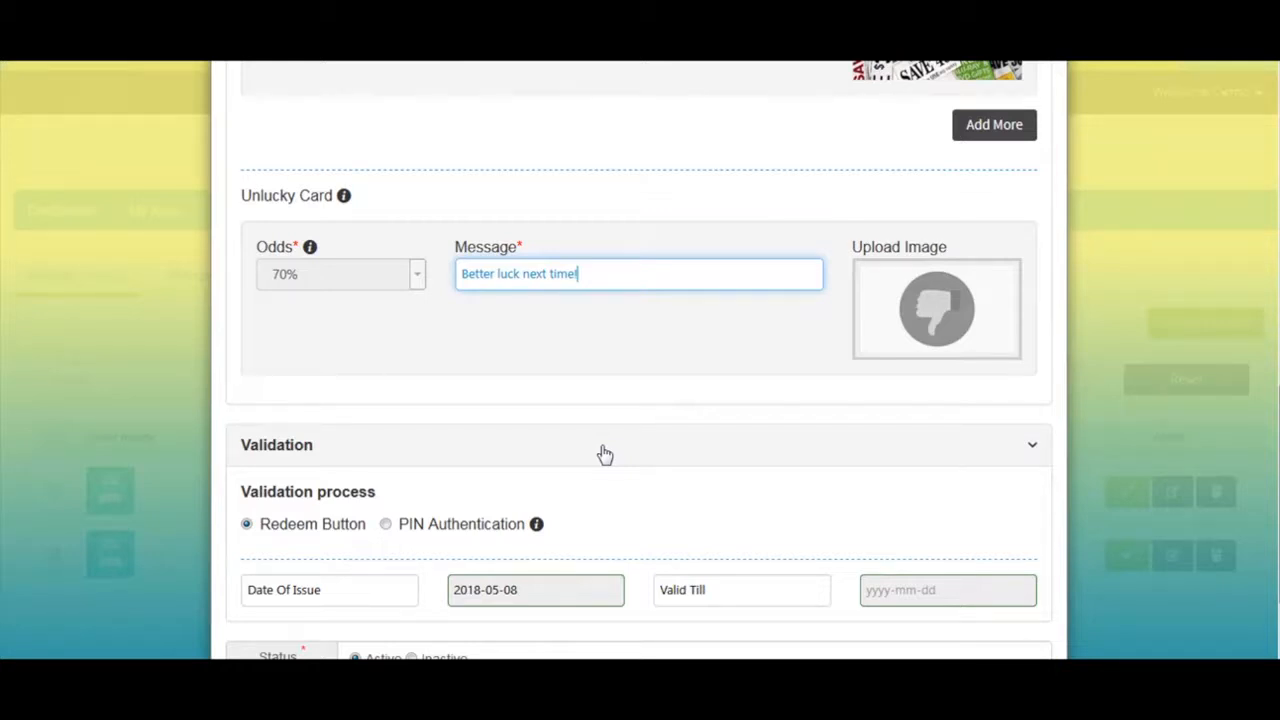
{"action": "scroll", "coordinate": [604, 454], "scroll_direction": "down", "scroll_amount": 1}
{"action": "left_click", "coordinate": [566, 486]}
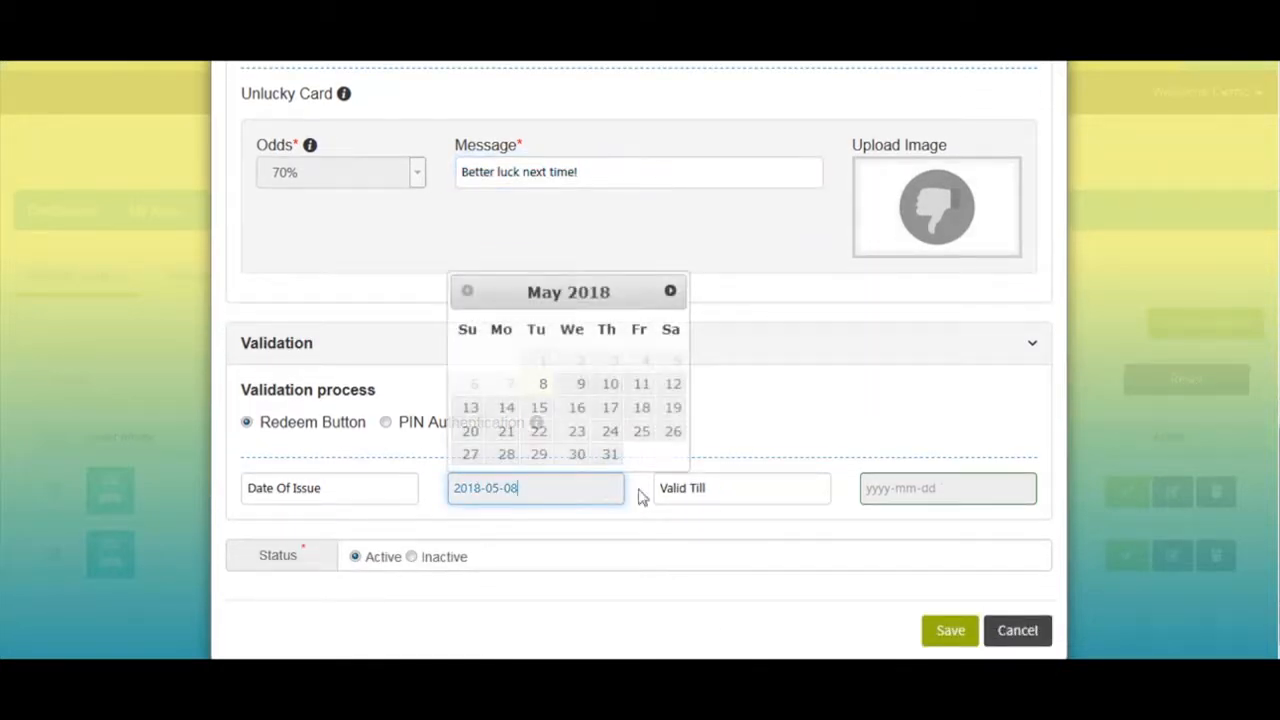
{"action": "left_click", "coordinate": [899, 490]}
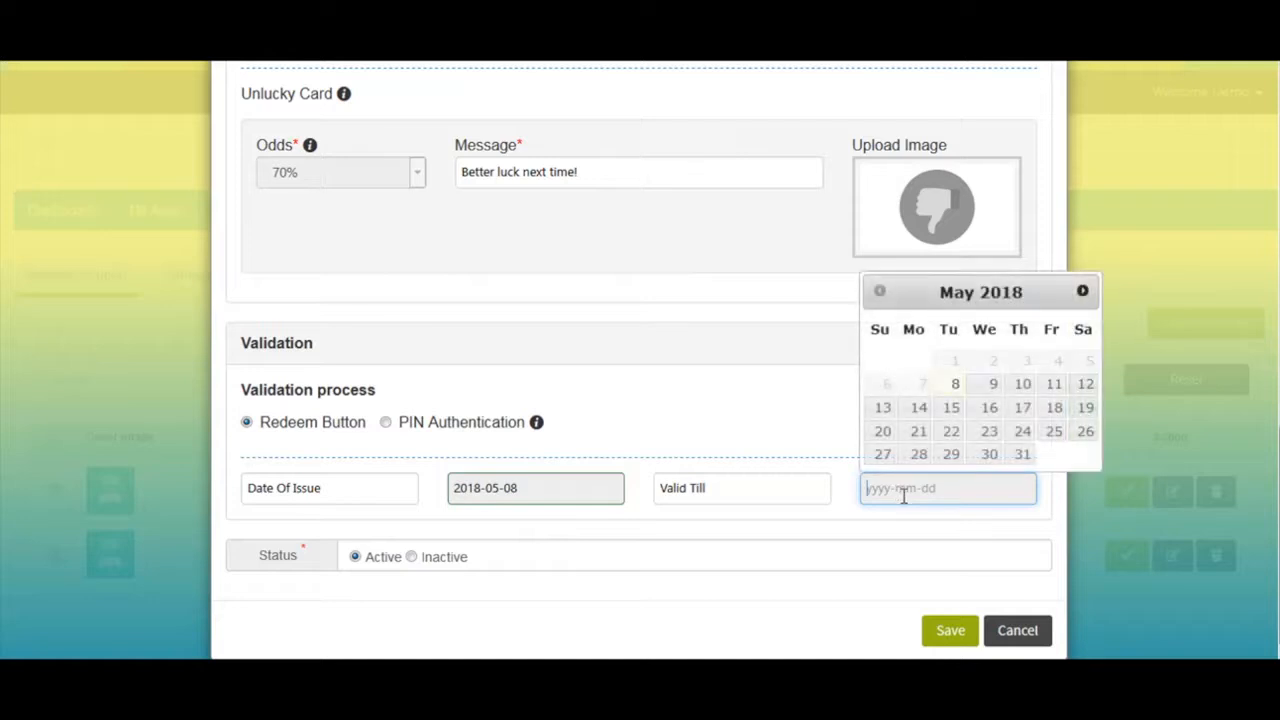
{"action": "left_click", "coordinate": [1022, 454]}
Switch the coupon's validation process to PIN Authentication with the generated pin code, and save the coupon.
{"action": "mouse_move", "coordinate": [536, 425]}
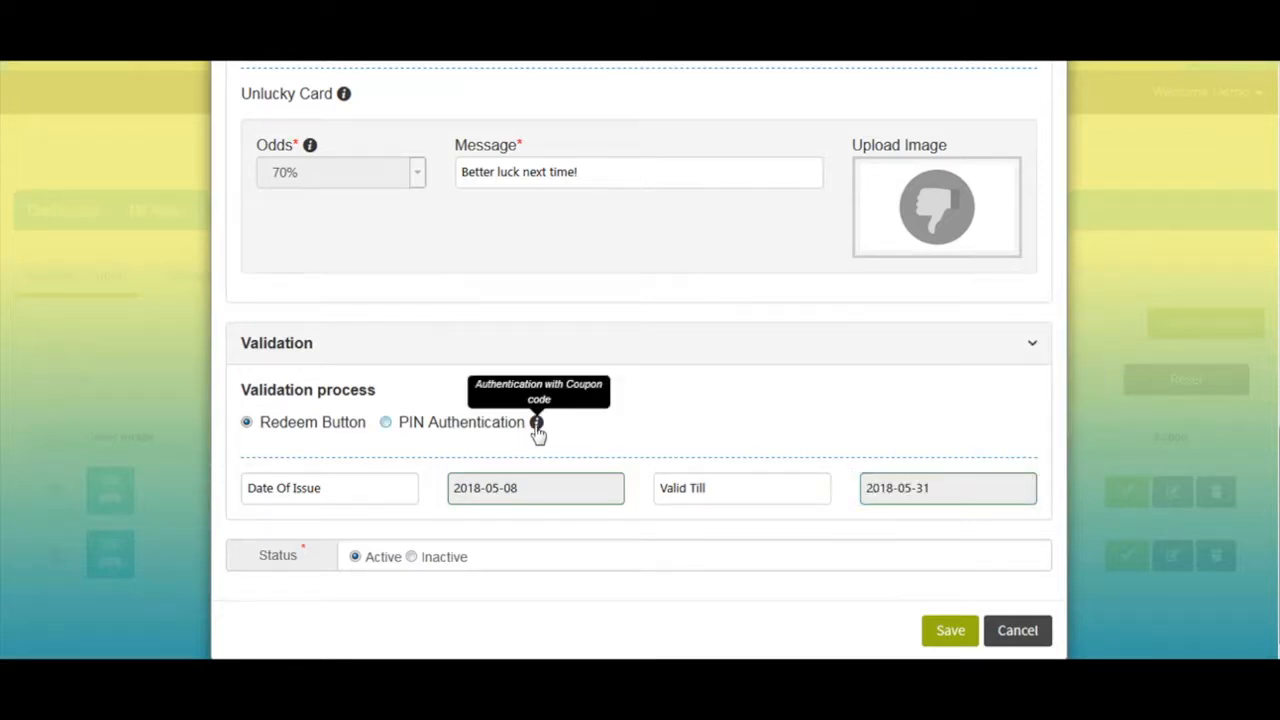
{"action": "left_click", "coordinate": [386, 423]}
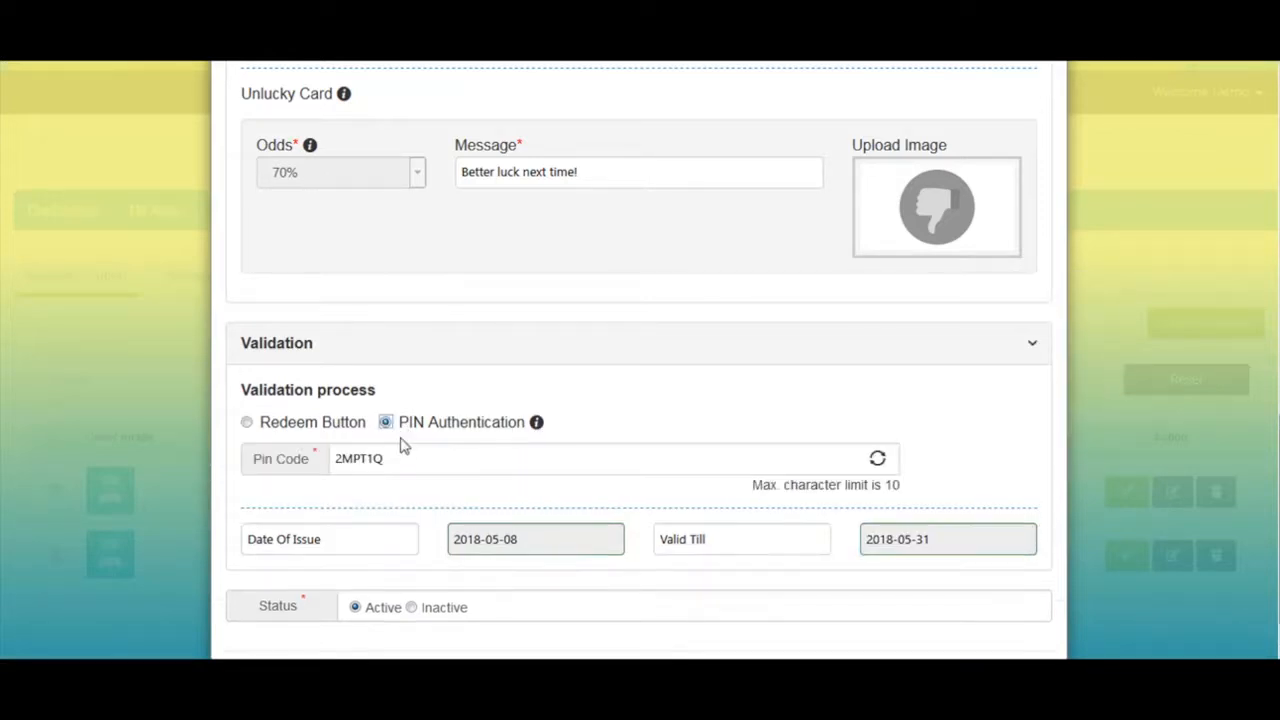
{"action": "left_click", "coordinate": [460, 461]}
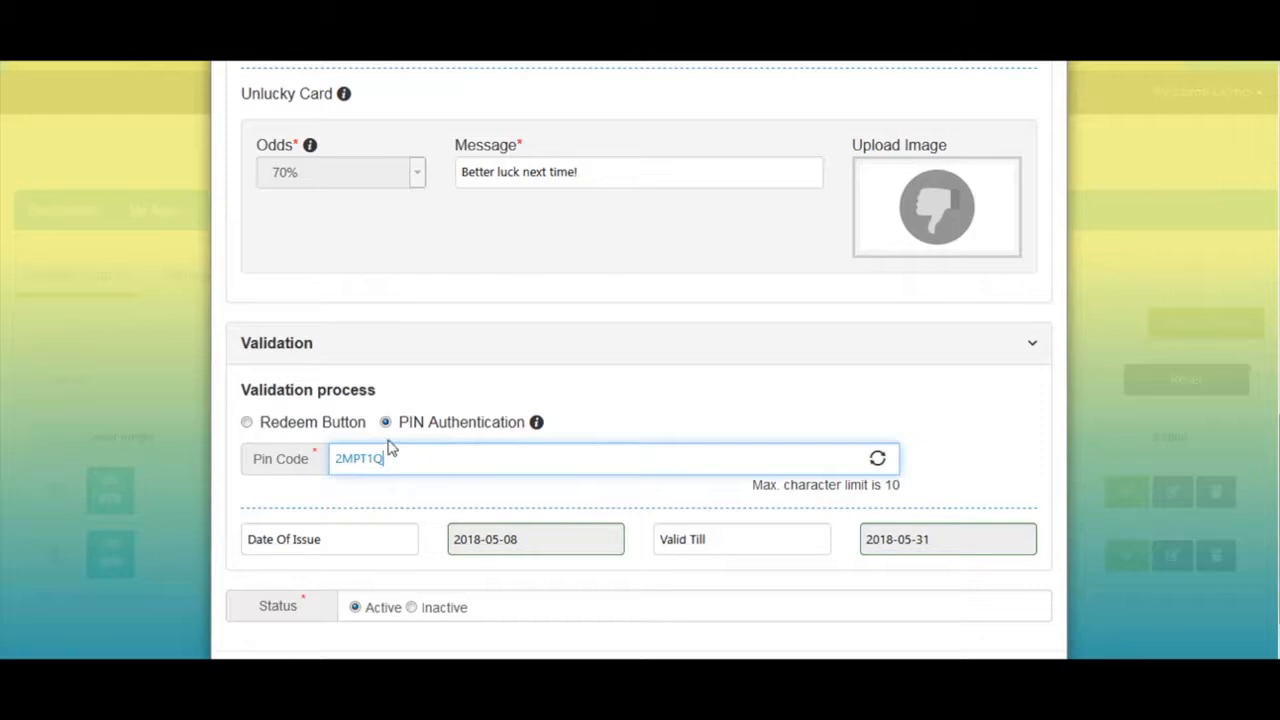
{"action": "scroll", "coordinate": [395, 510], "scroll_direction": "down", "scroll_amount": 1}
{"action": "left_click", "coordinate": [576, 625]}
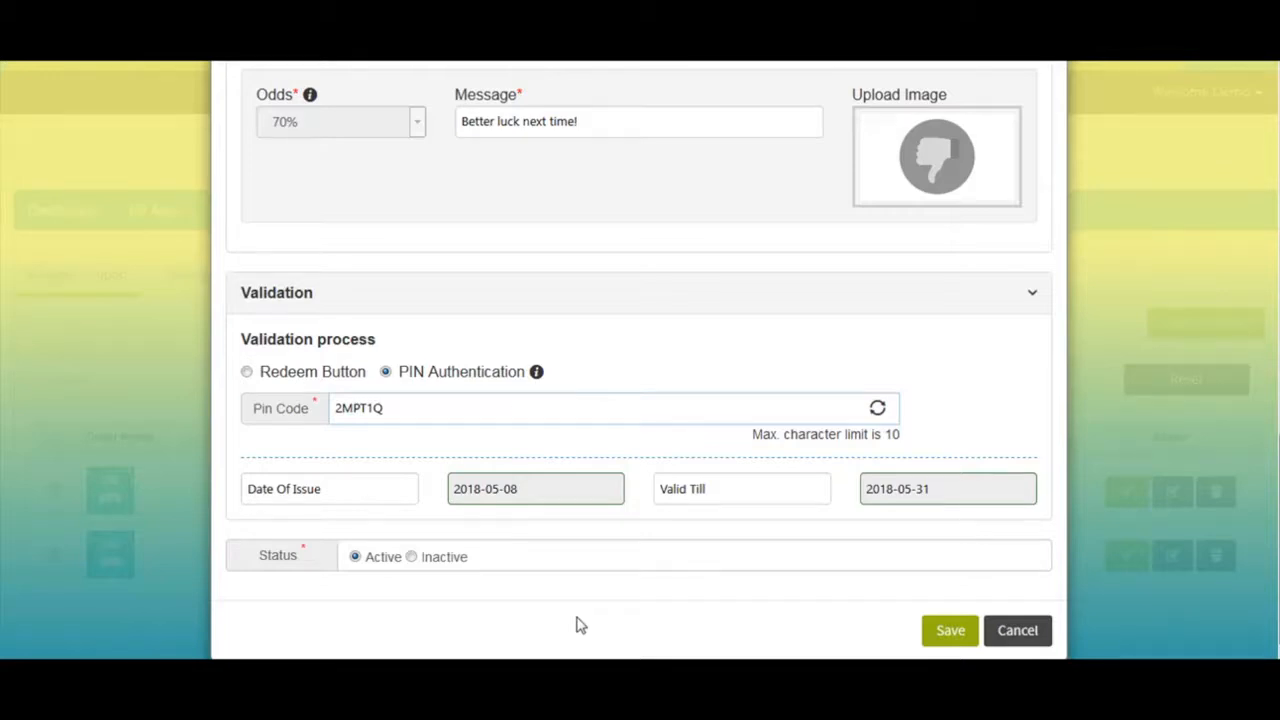
{"action": "left_click", "coordinate": [953, 636]}
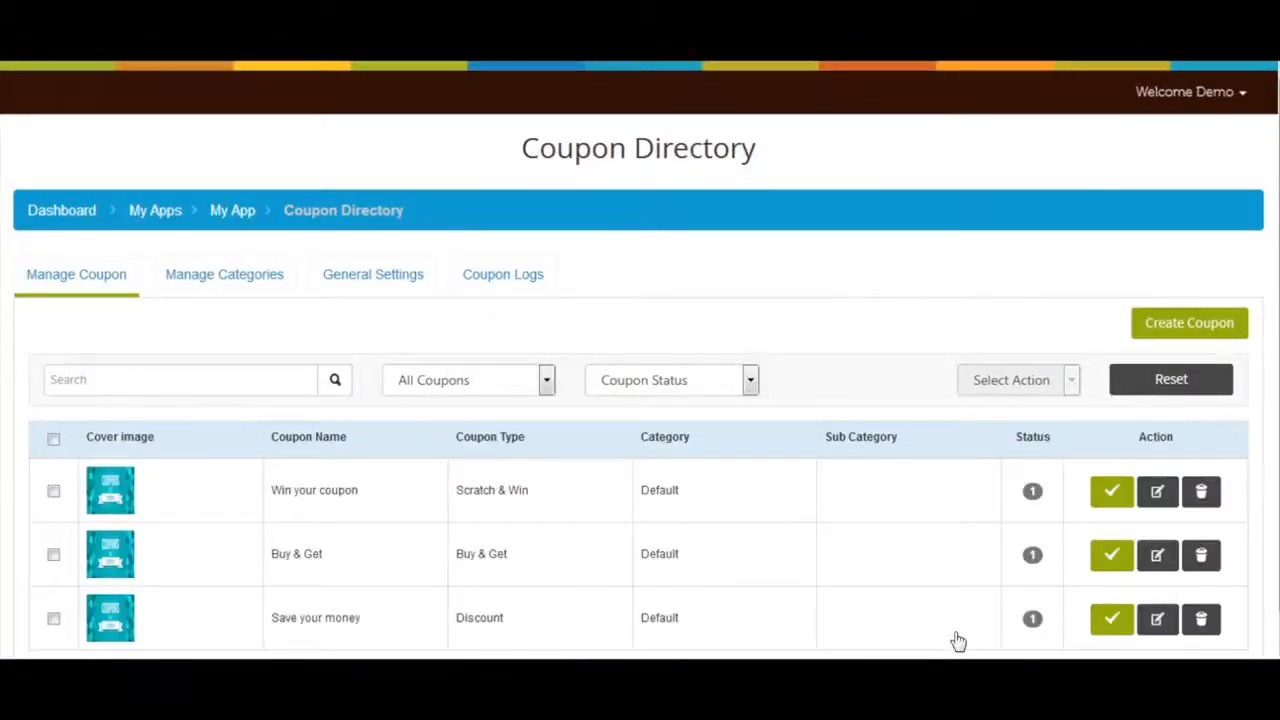
Review the coupon type and coupon status filter options for the coupon list.
{"action": "scroll", "coordinate": [957, 640], "scroll_direction": "down", "scroll_amount": 1}
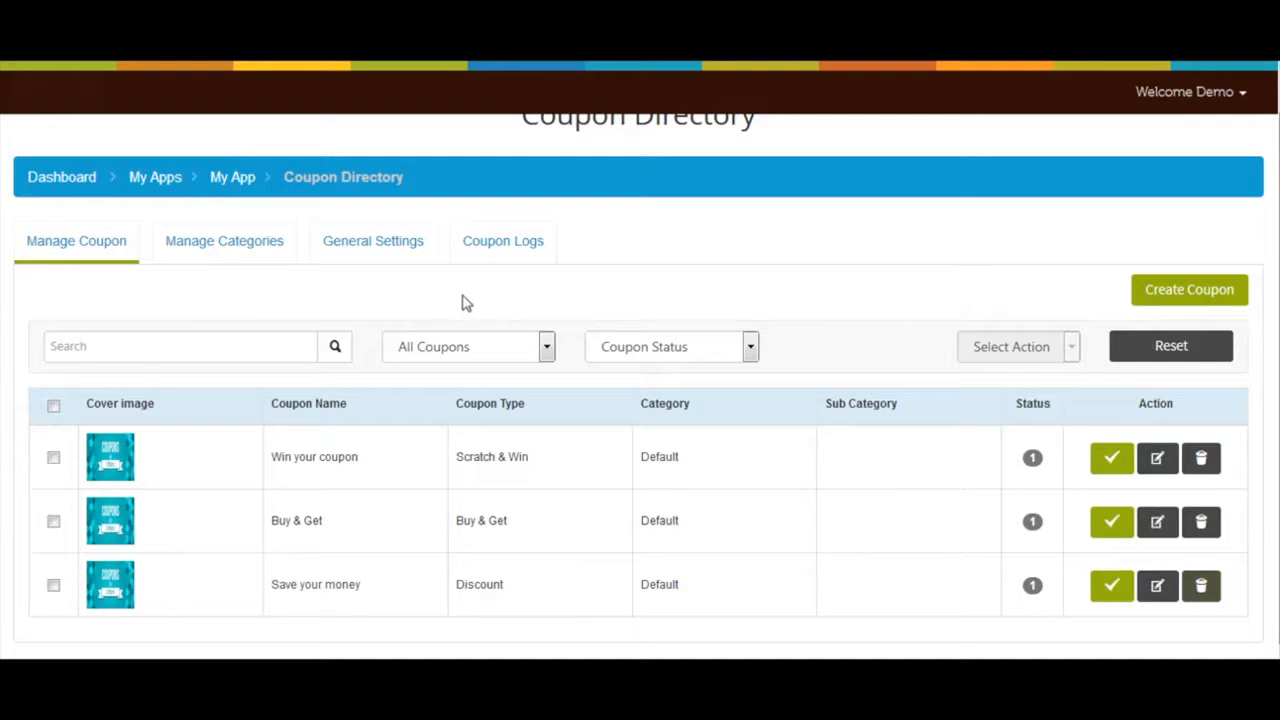
{"action": "left_click", "coordinate": [446, 350]}
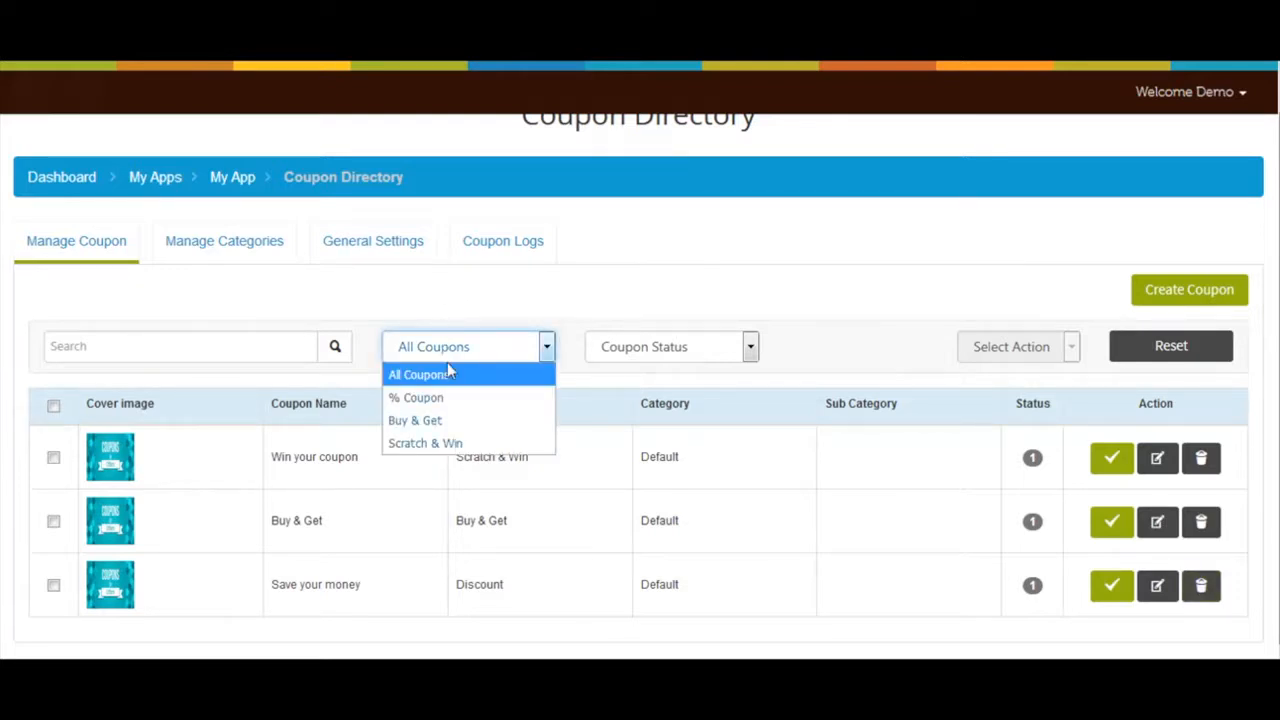
{"action": "left_click", "coordinate": [521, 318]}
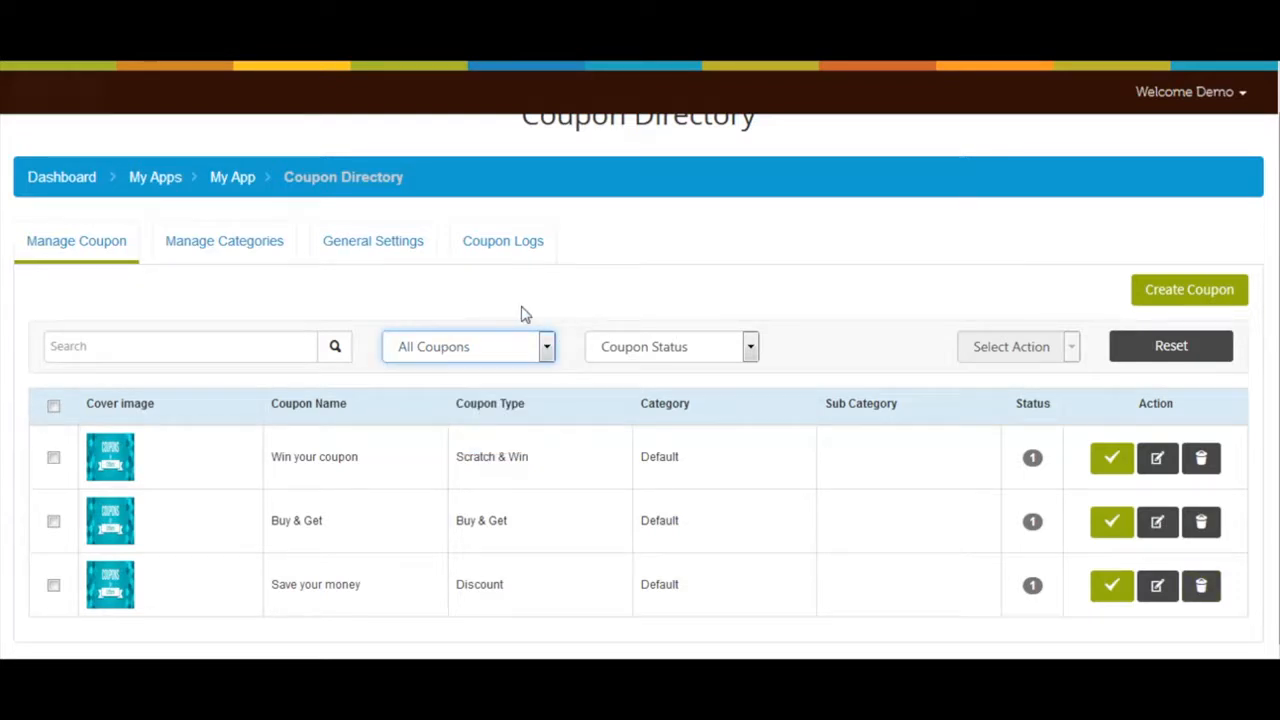
{"action": "left_click", "coordinate": [634, 350]}
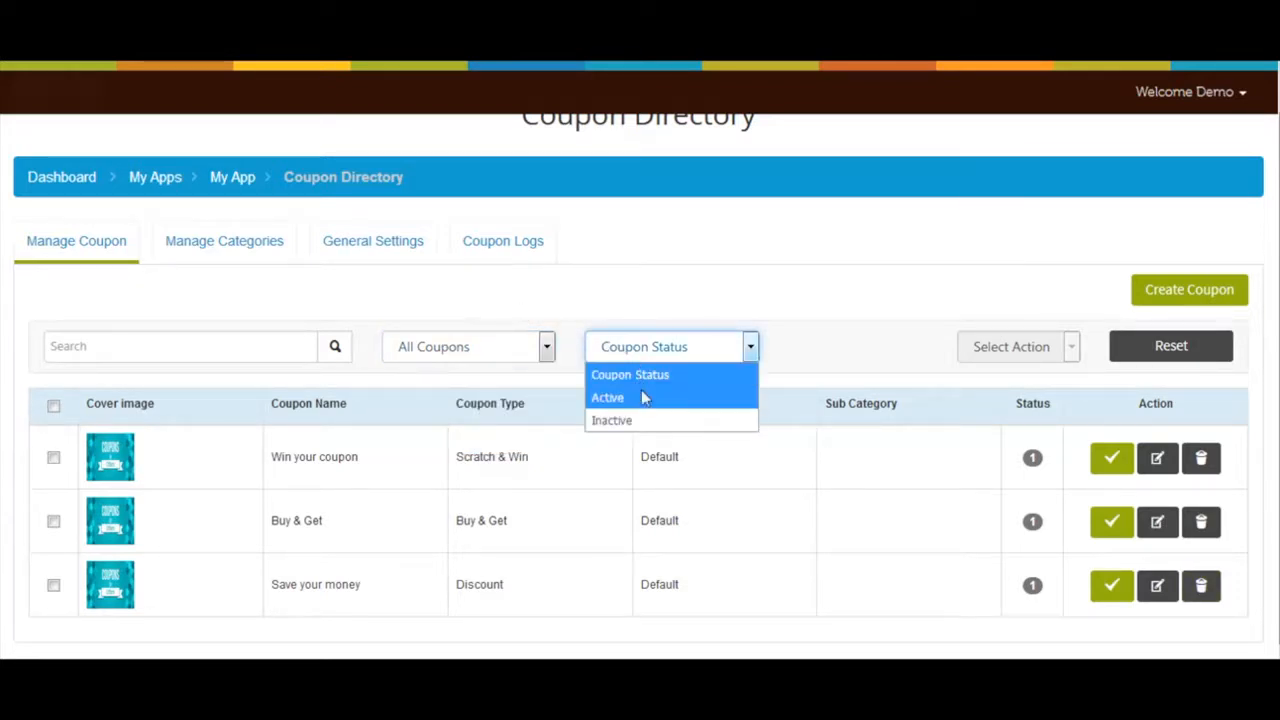
{"action": "left_click", "coordinate": [740, 372]}
Select the "Win your coupon" and "Buy & Get" coupons and review the bulk actions available for them.
{"action": "left_click", "coordinate": [53, 457]}
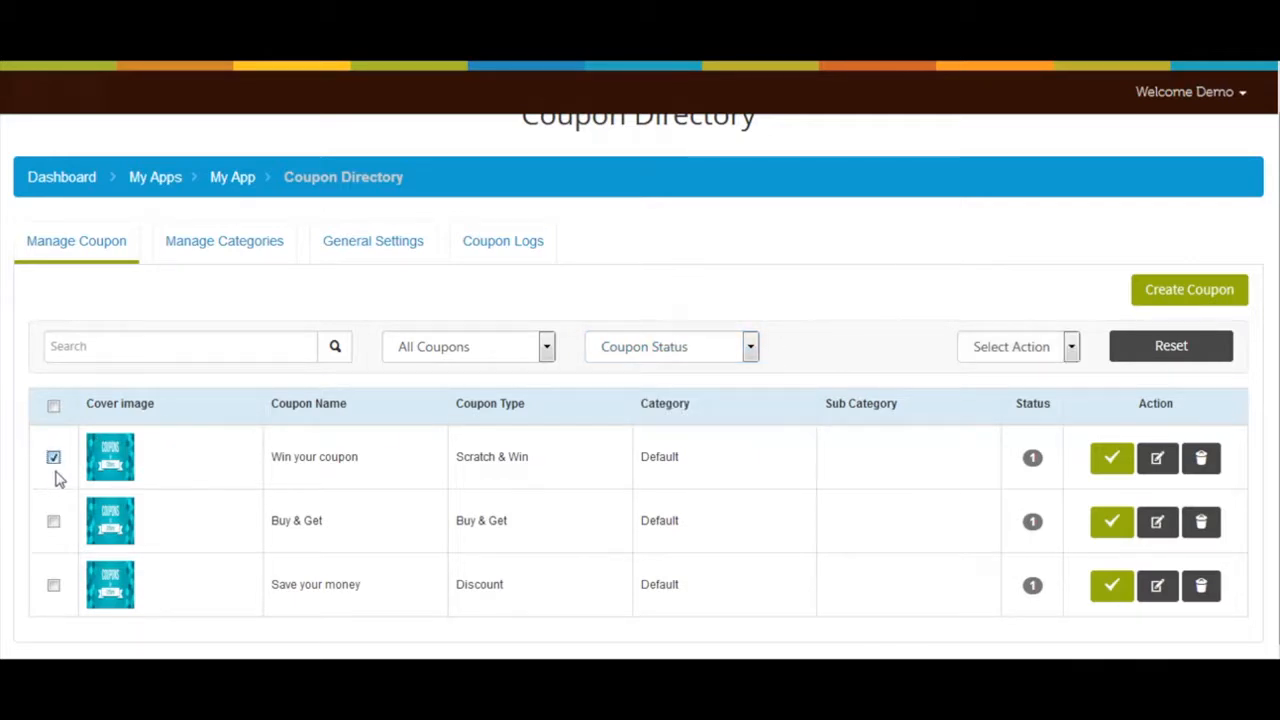
{"action": "left_click", "coordinate": [53, 521]}
{"action": "left_click", "coordinate": [1012, 350]}
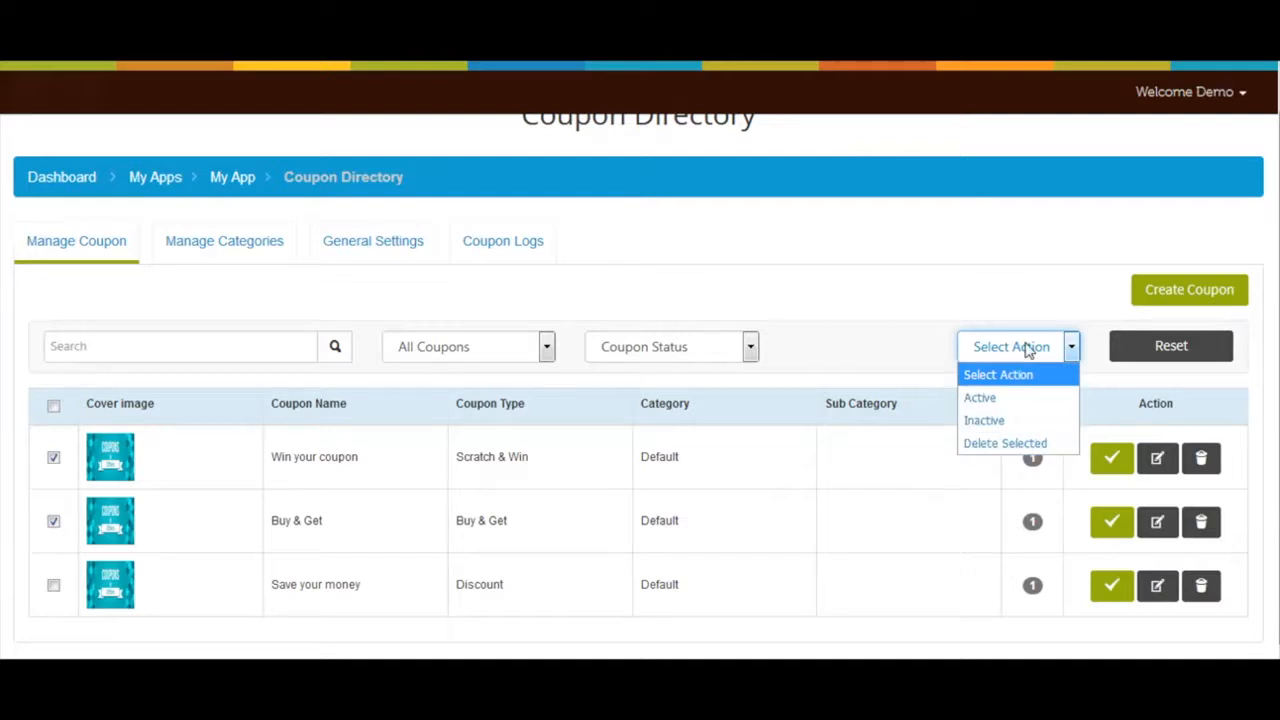
{"action": "left_click", "coordinate": [1026, 346]}
{"action": "left_click", "coordinate": [934, 300]}
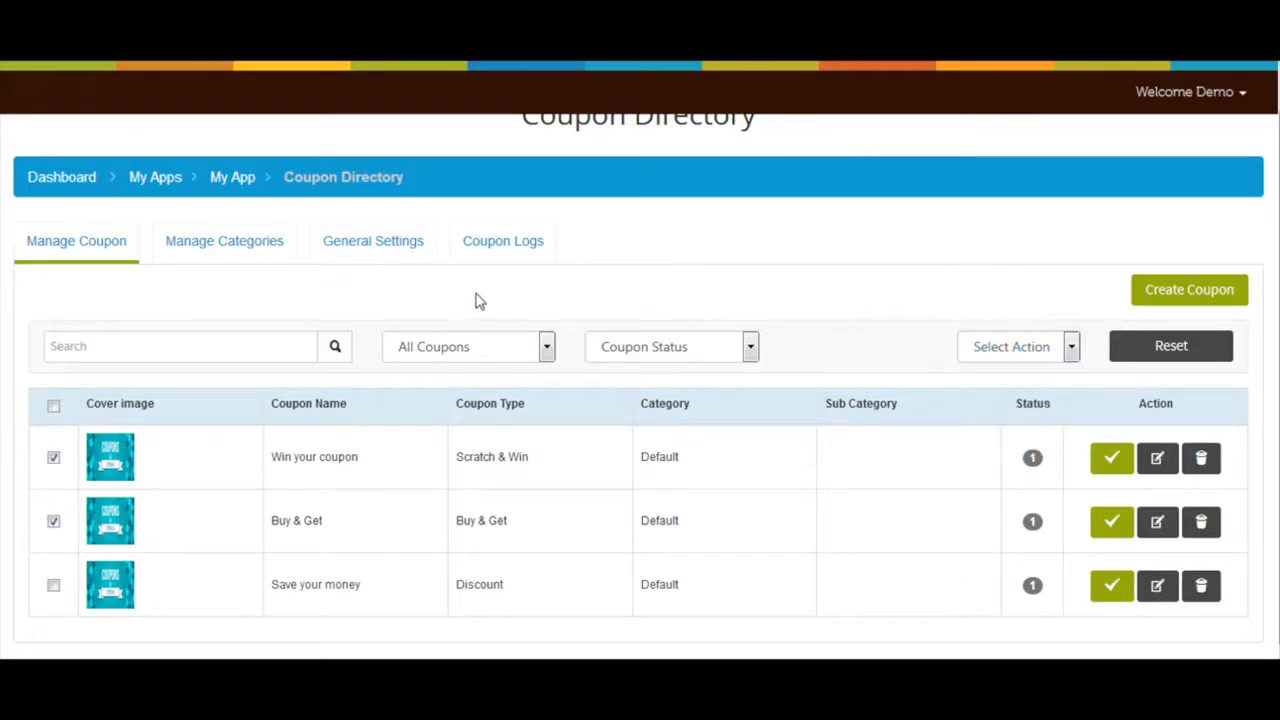
Create a new active coupon category named "My category" with custom coupon sorting.
{"action": "left_click", "coordinate": [223, 252]}
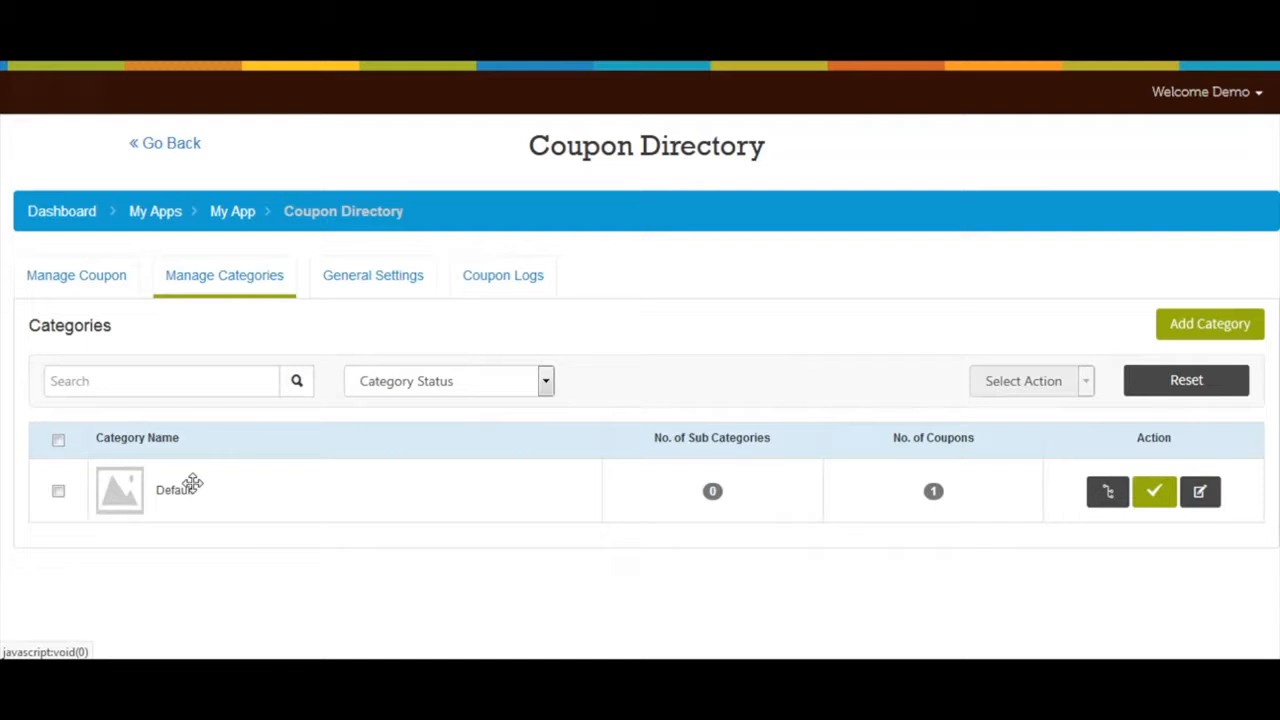
{"action": "left_click", "coordinate": [1176, 330]}
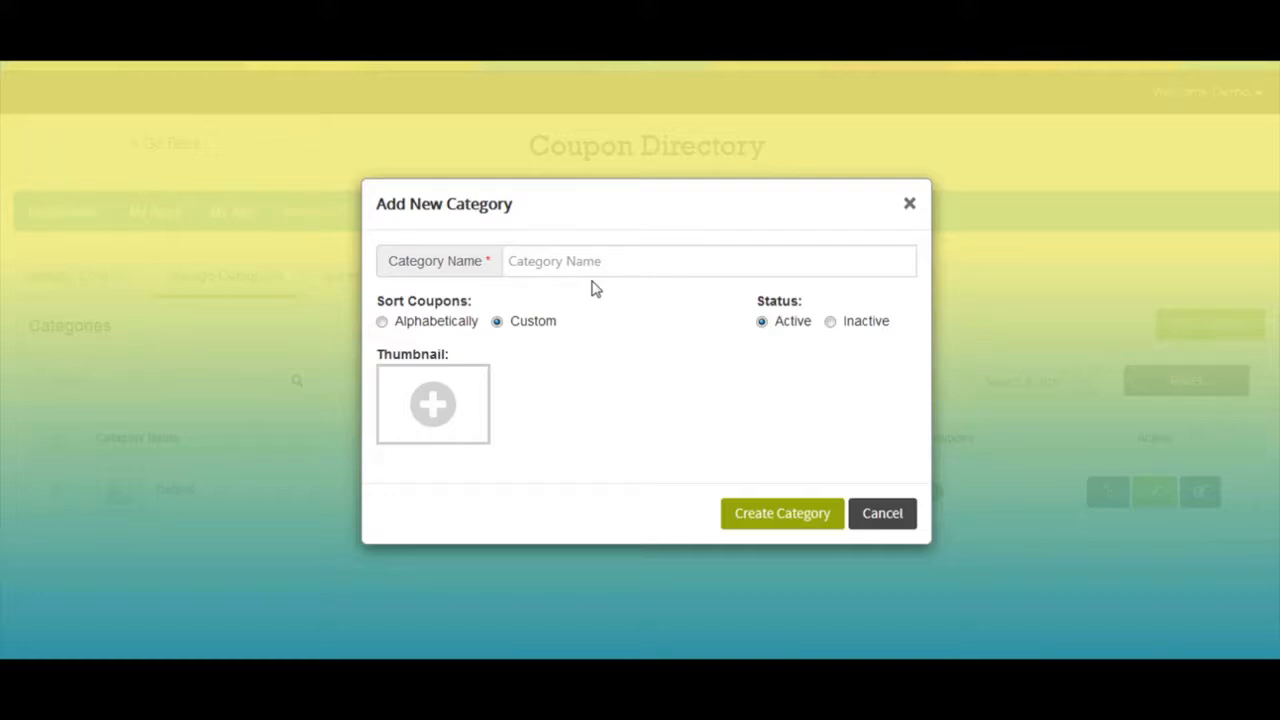
{"action": "left_click", "coordinate": [580, 260]}
{"action": "type", "text": "My category"}
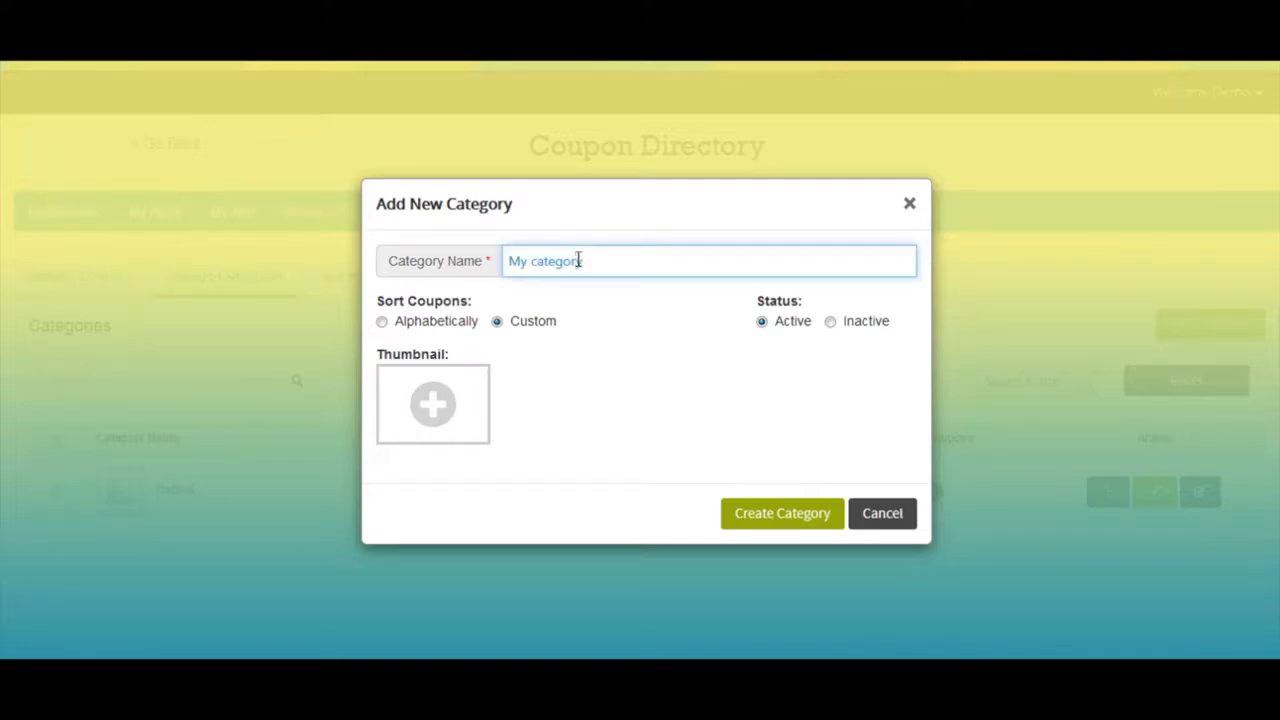
{"action": "left_click", "coordinate": [595, 326]}
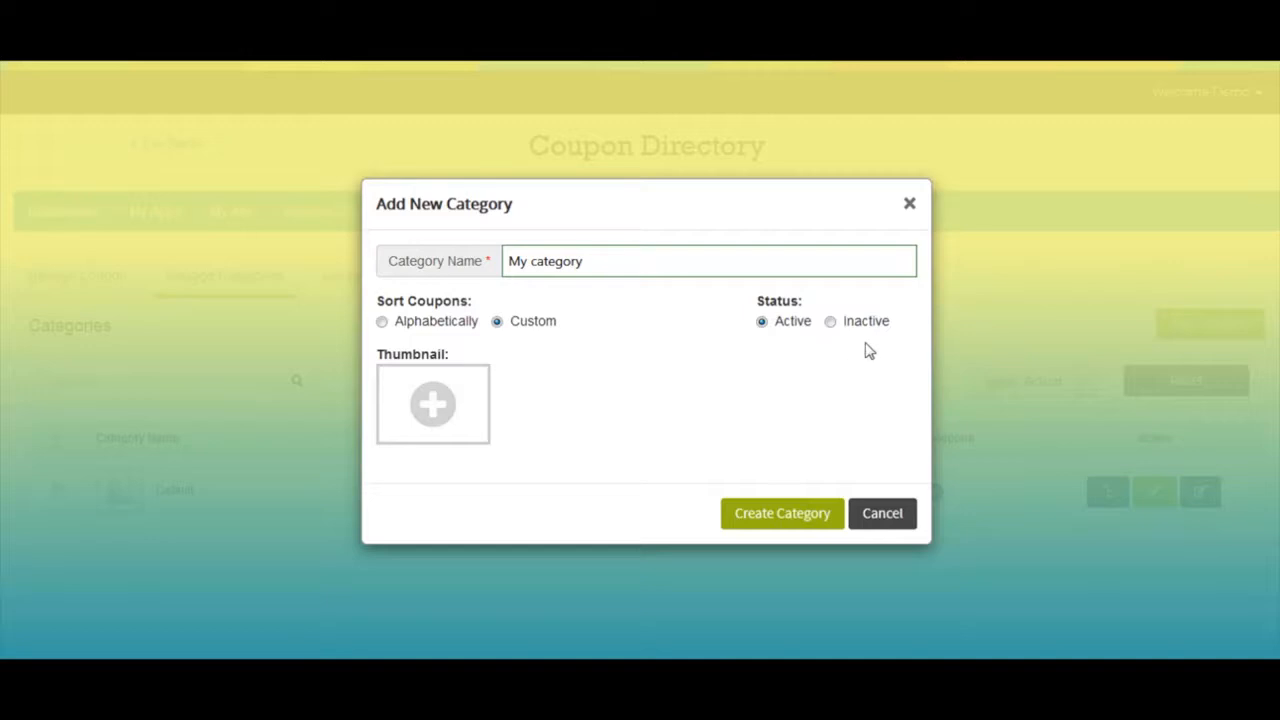
{"action": "left_click", "coordinate": [803, 510]}
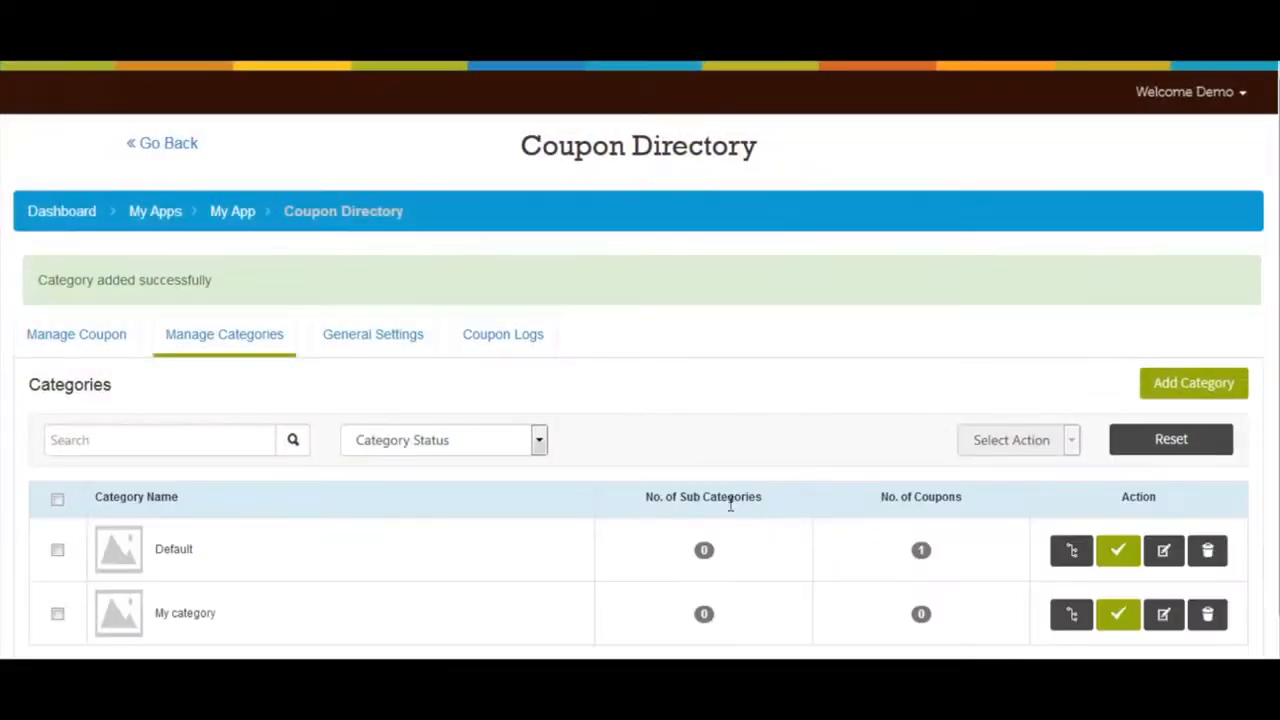
Add an active sub category named "subcategory" with custom coupon sorting under "My category".
{"action": "scroll", "coordinate": [680, 515], "scroll_direction": "down", "scroll_amount": 1}
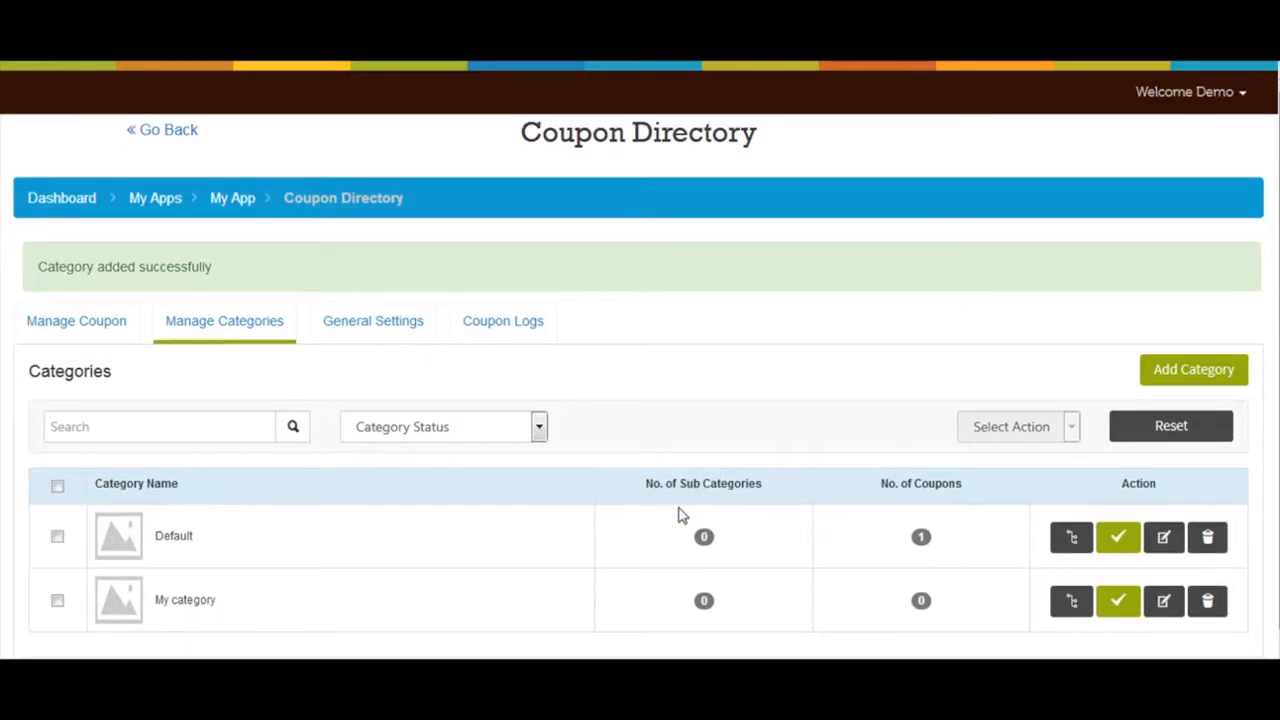
{"action": "scroll", "coordinate": [680, 515], "scroll_direction": "down", "scroll_amount": 1}
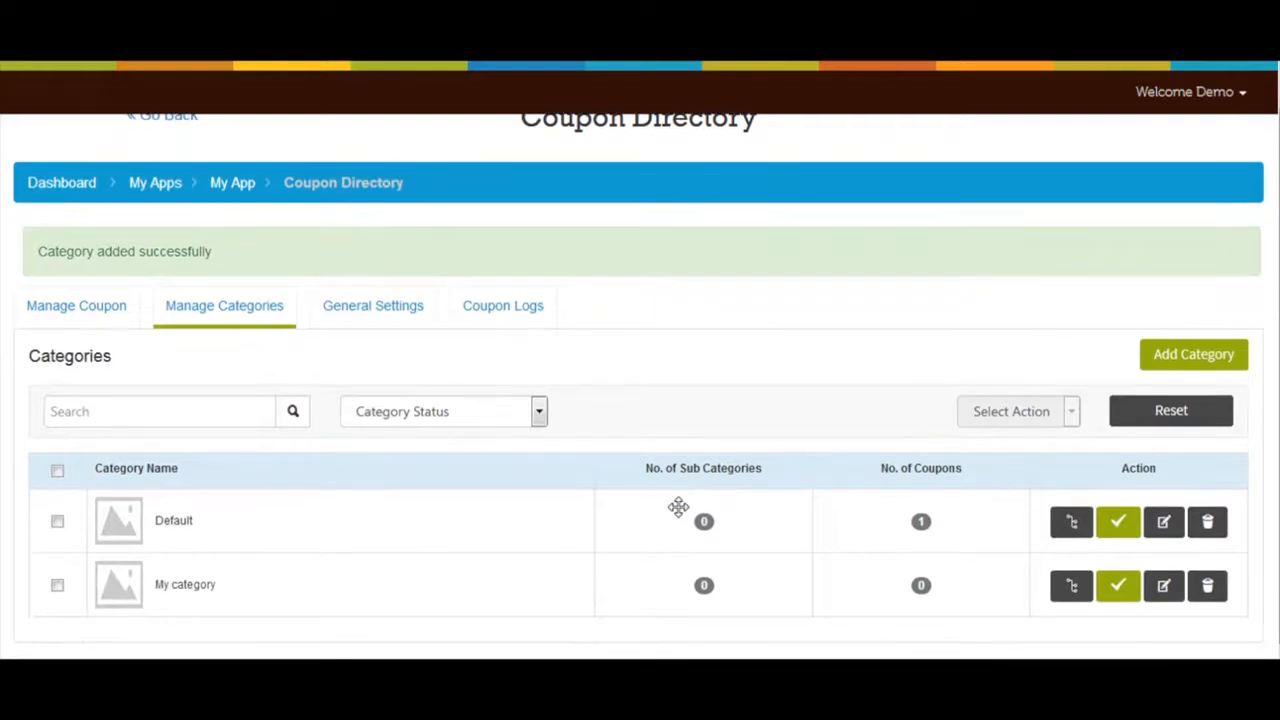
{"action": "left_click", "coordinate": [1071, 586]}
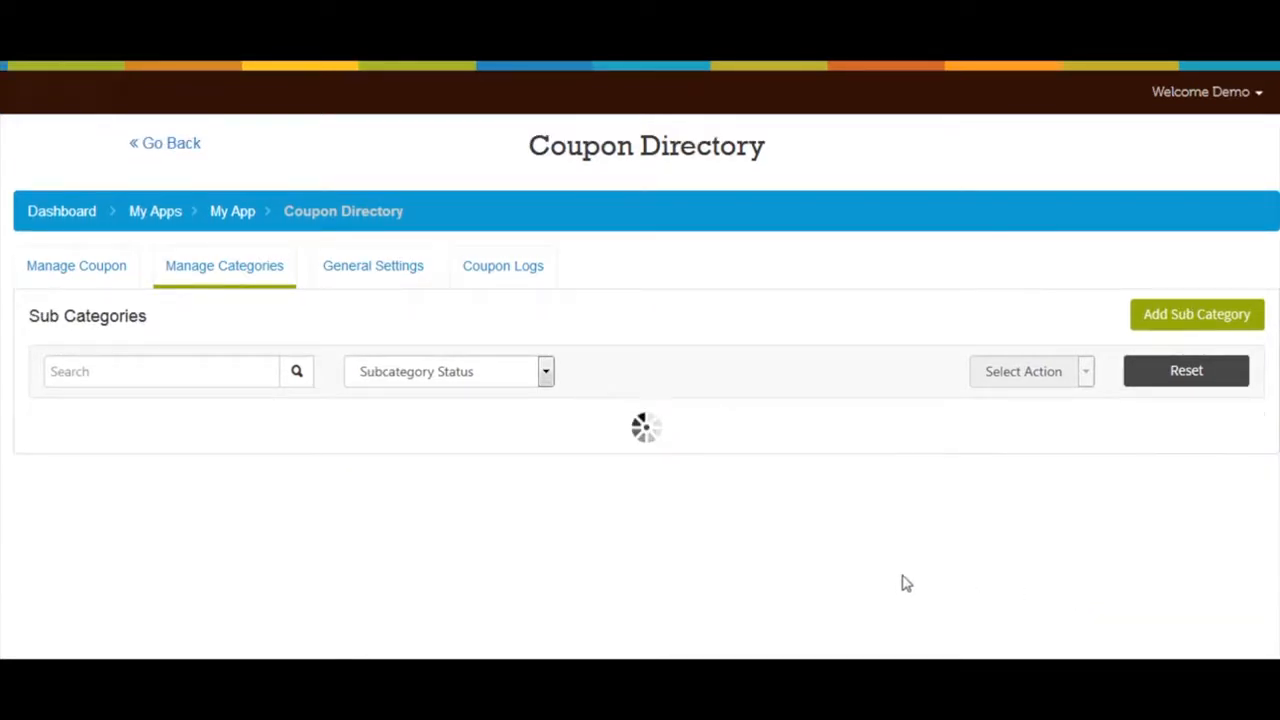
{"action": "scroll", "coordinate": [842, 561], "scroll_direction": "down", "scroll_amount": 1}
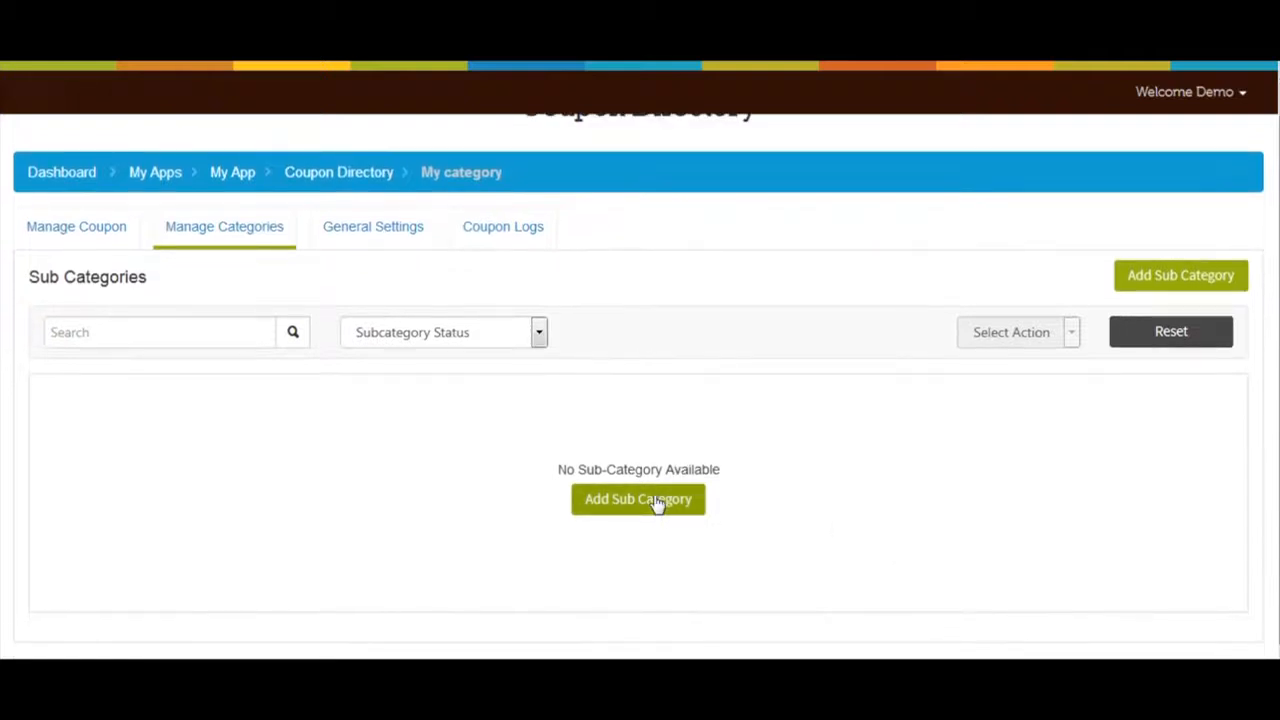
{"action": "left_click", "coordinate": [657, 503]}
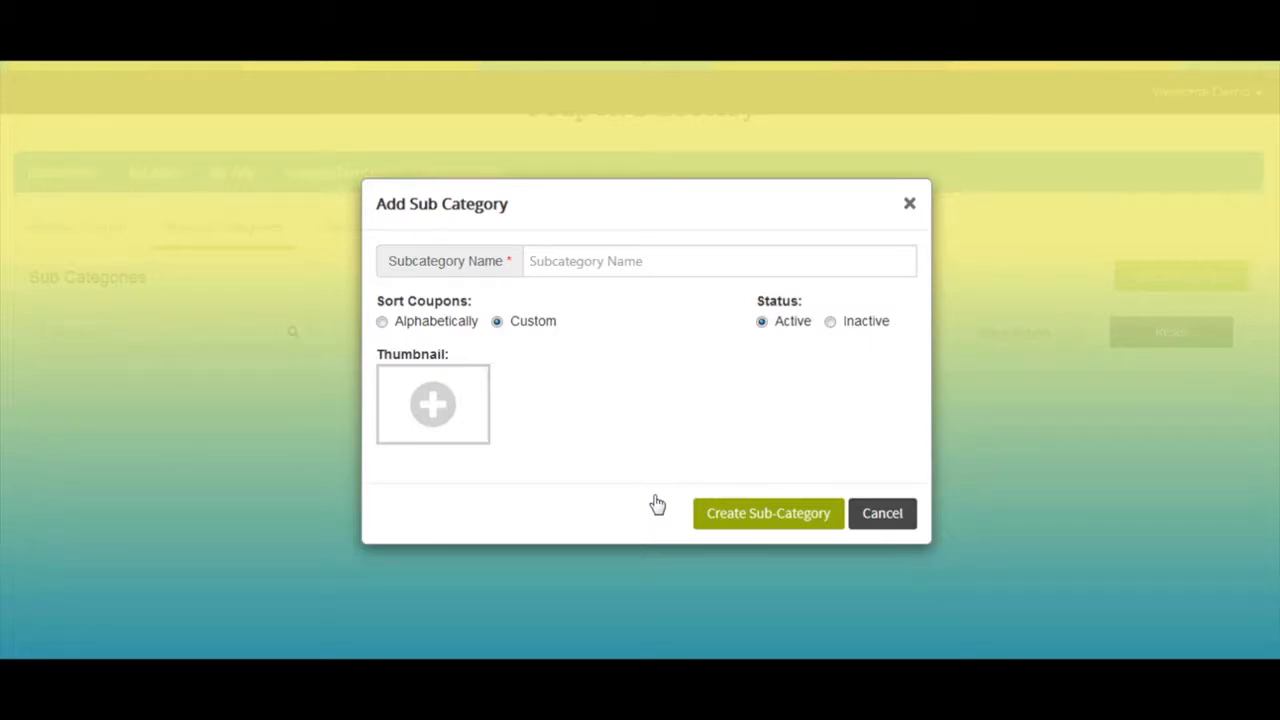
{"action": "left_click", "coordinate": [606, 263]}
{"action": "type", "text": "subcategory"}
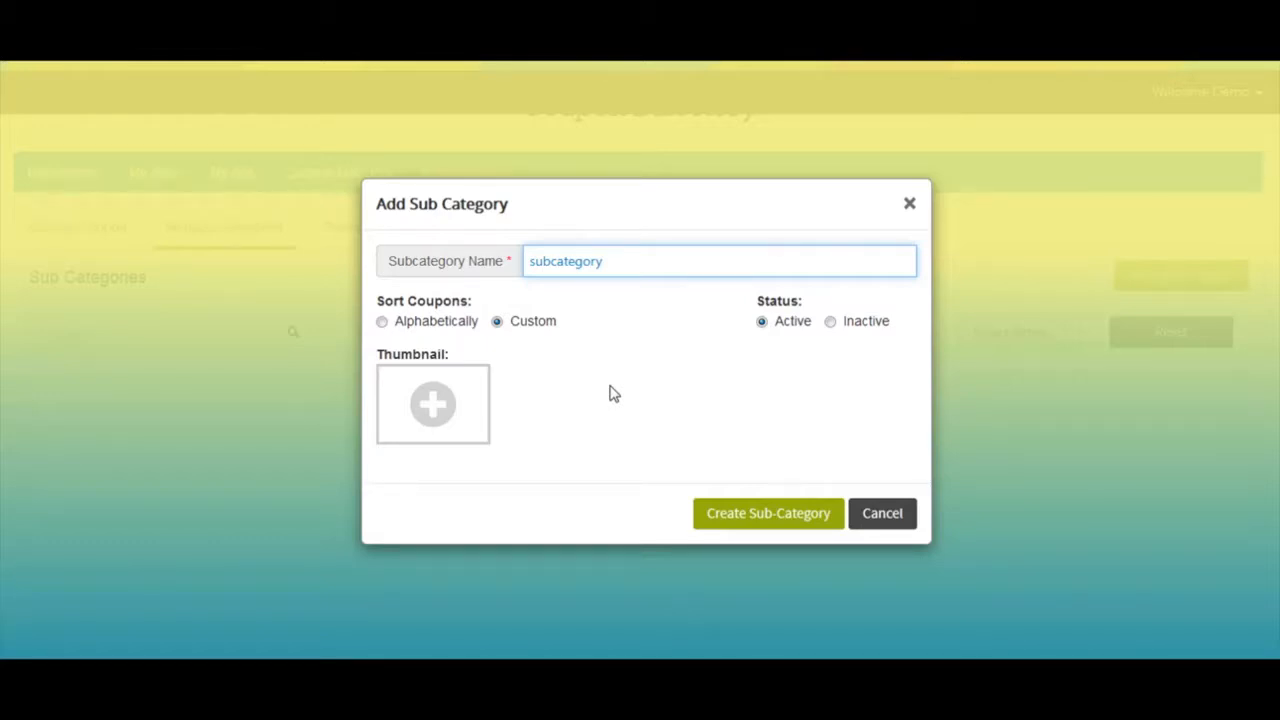
{"action": "left_click", "coordinate": [741, 514]}
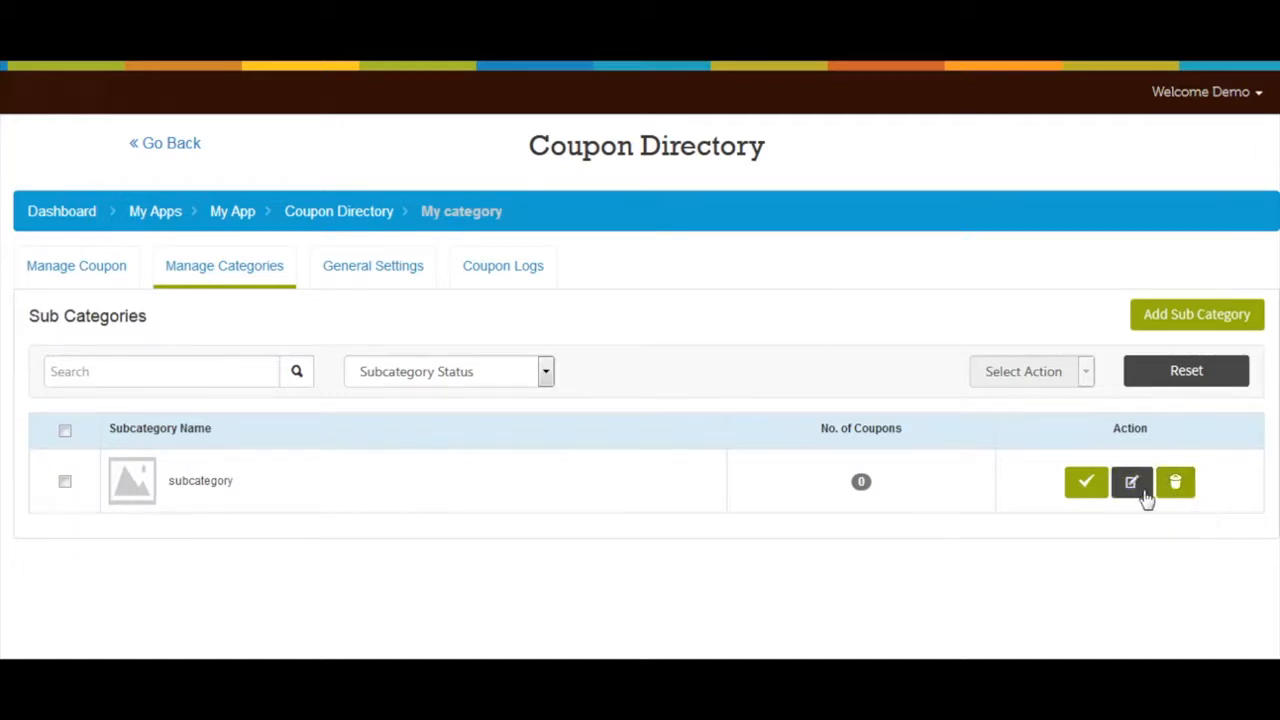
Return to the main category list and review its category status filter options.
{"action": "left_click", "coordinate": [253, 275]}
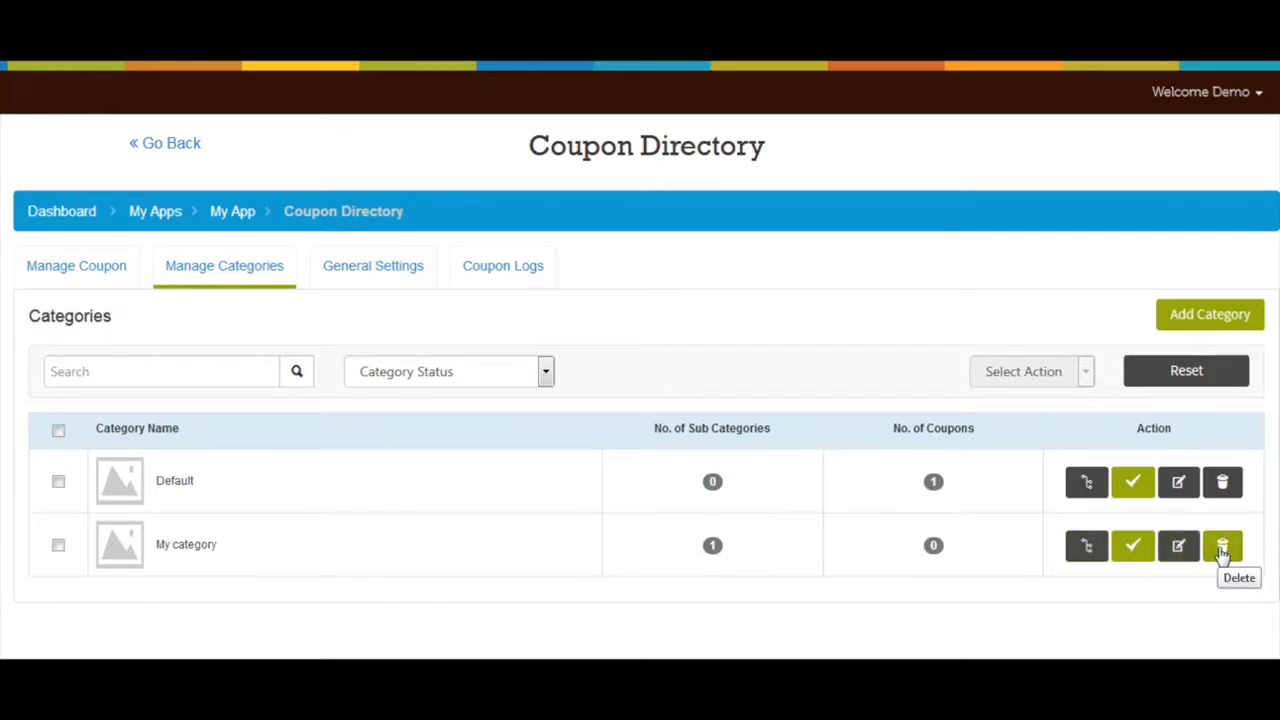
{"action": "left_click", "coordinate": [400, 380]}
{"action": "left_click", "coordinate": [400, 380]}
{"action": "left_click", "coordinate": [400, 383]}
Select the Default and "My category" categories and review the bulk actions available for them.
{"action": "left_click", "coordinate": [58, 484]}
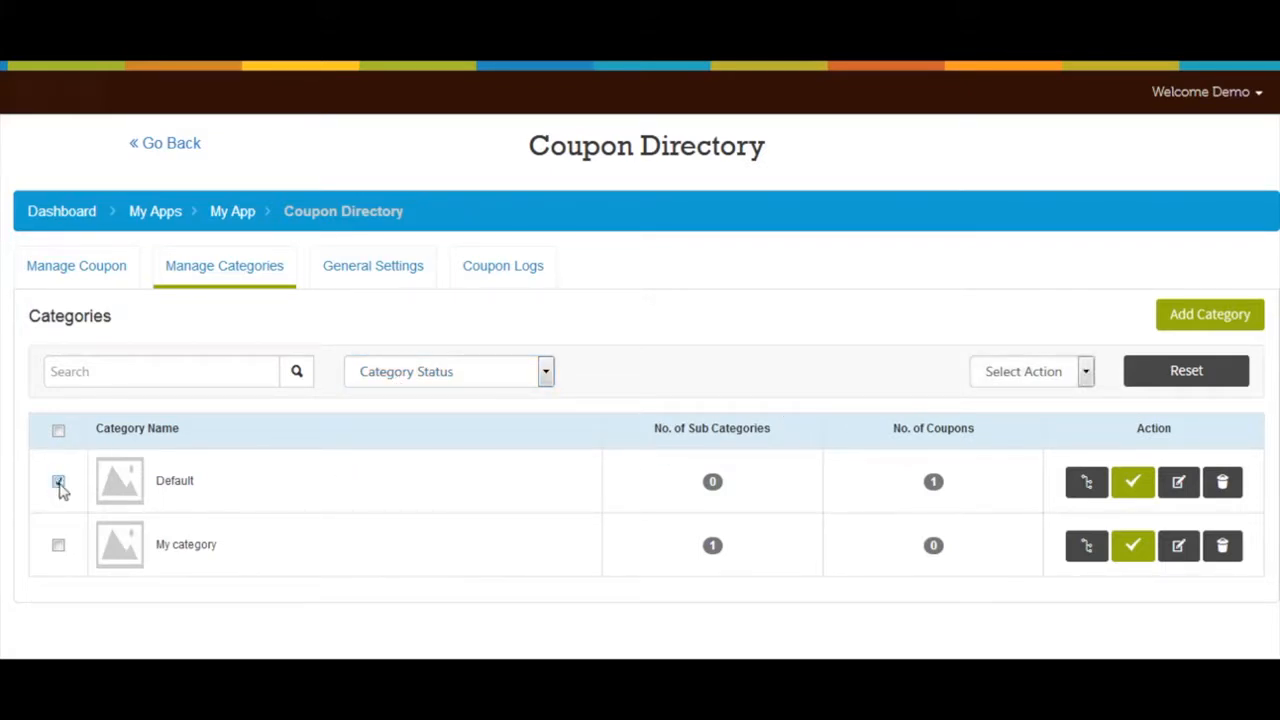
{"action": "left_click", "coordinate": [58, 547]}
{"action": "left_click", "coordinate": [1020, 371]}
{"action": "left_click", "coordinate": [1022, 373]}
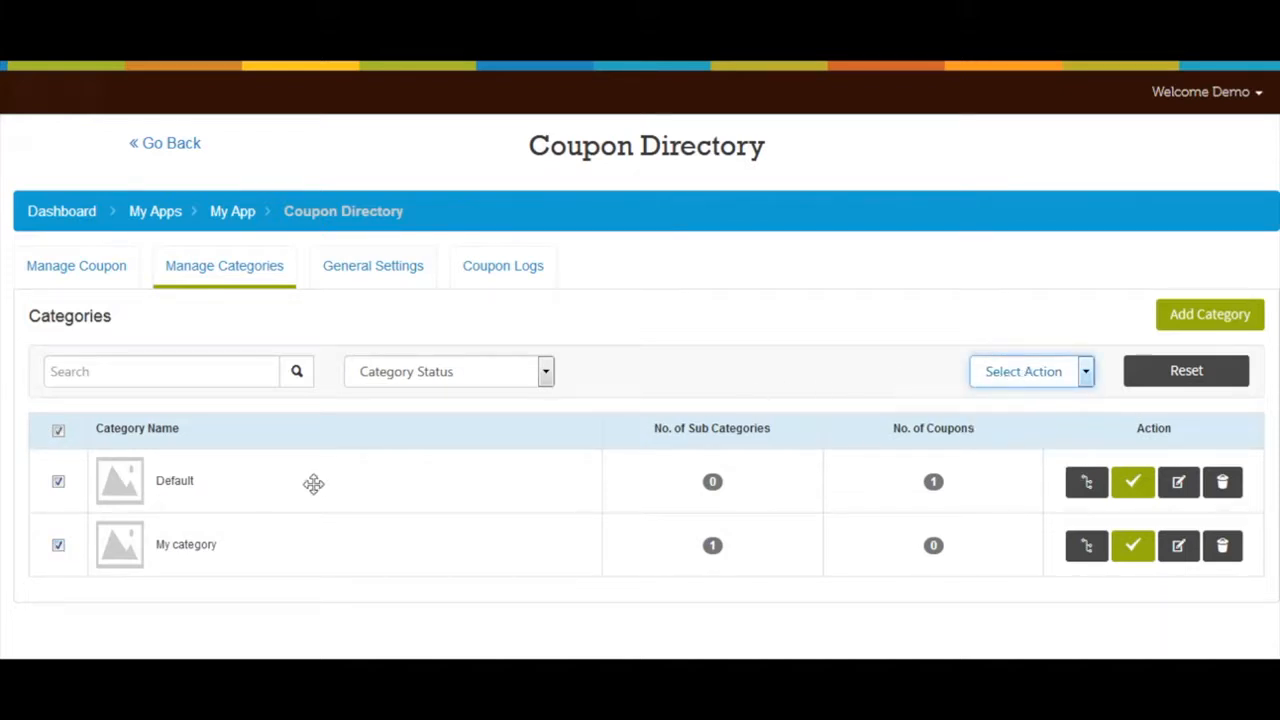
{"action": "left_click", "coordinate": [247, 619]}
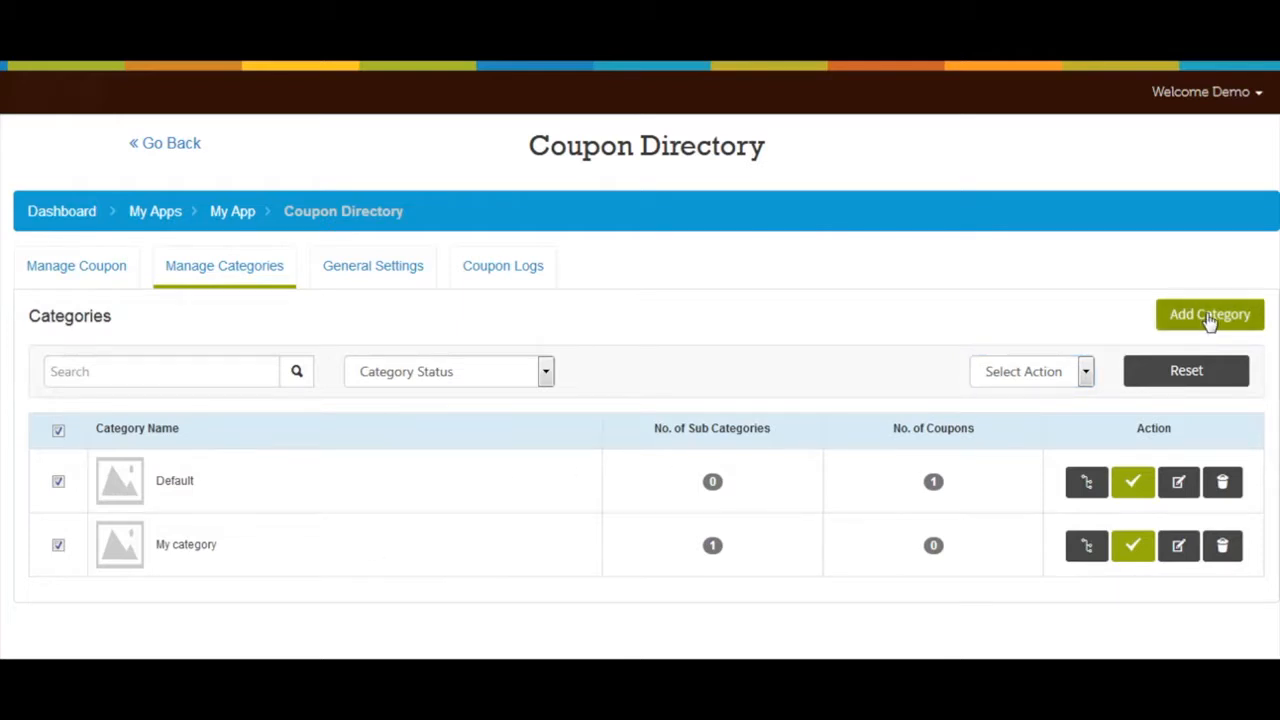
Turn on alphabetical category sorting in the general configuration settings and check the currency choices, keeping USD.
{"action": "left_click", "coordinate": [392, 282]}
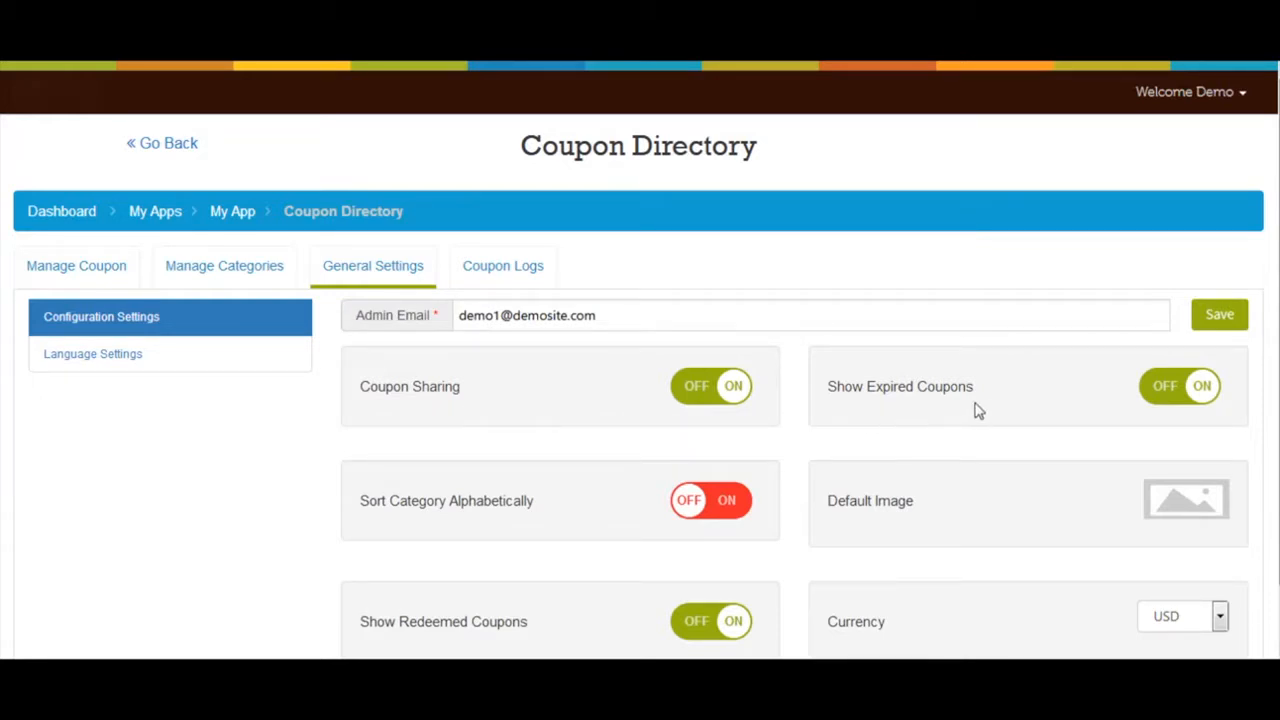
{"action": "left_click", "coordinate": [721, 510]}
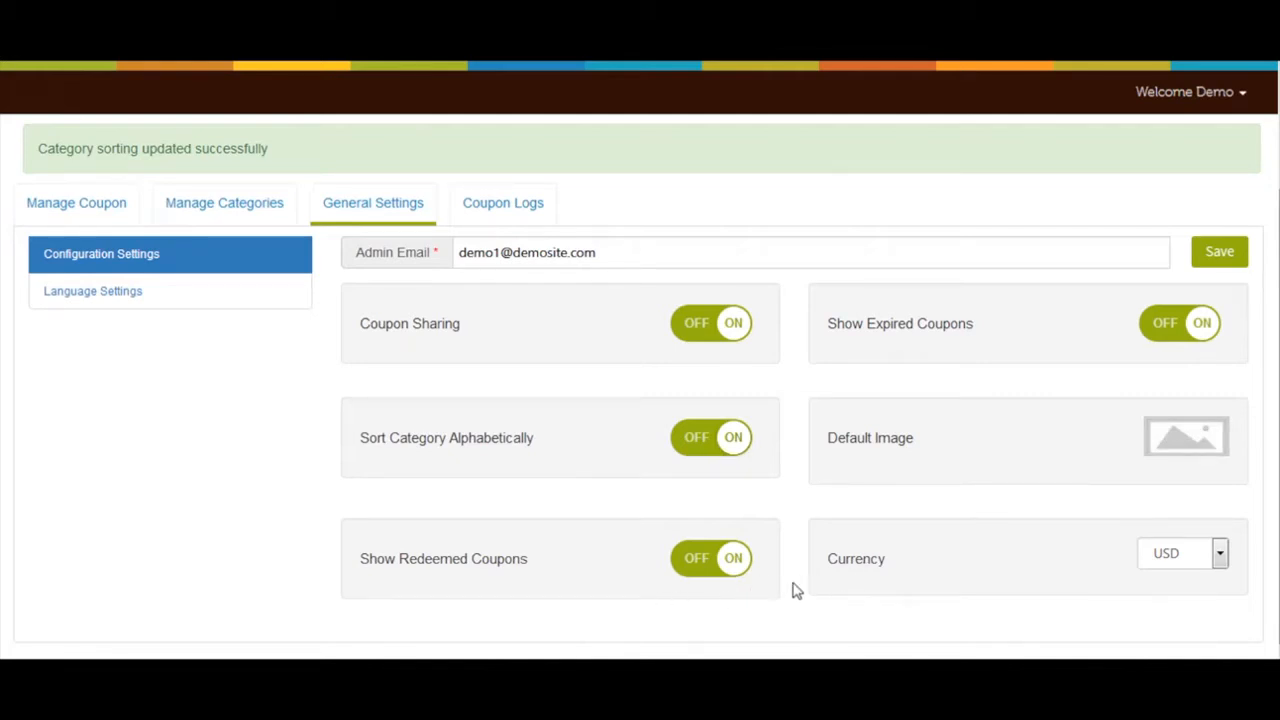
{"action": "left_click", "coordinate": [1168, 556]}
{"action": "left_click", "coordinate": [1170, 556]}
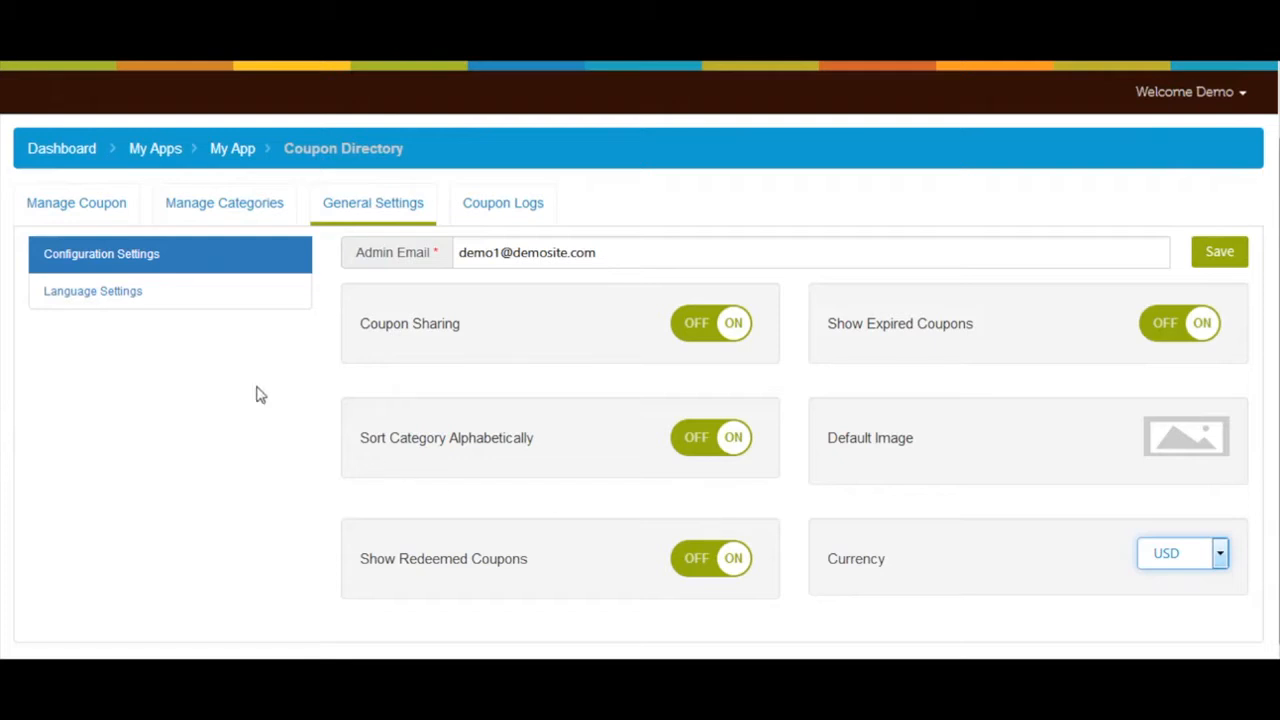
Review the language settings for the coupon texts, and open the coupon logs.
{"action": "left_click", "coordinate": [157, 302]}
{"action": "scroll", "coordinate": [380, 398], "scroll_direction": "down", "scroll_amount": 5}
{"action": "scroll", "coordinate": [383, 400], "scroll_direction": "up", "scroll_amount": 5}
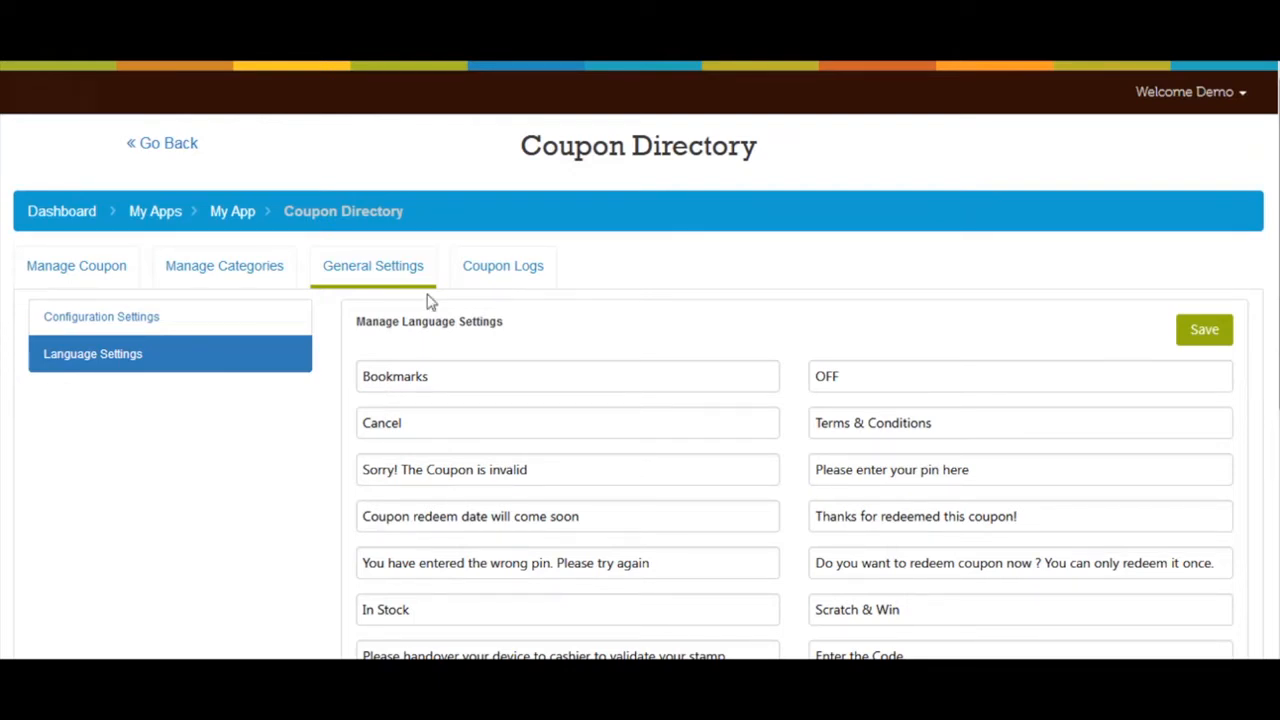
{"action": "left_click", "coordinate": [472, 270]}
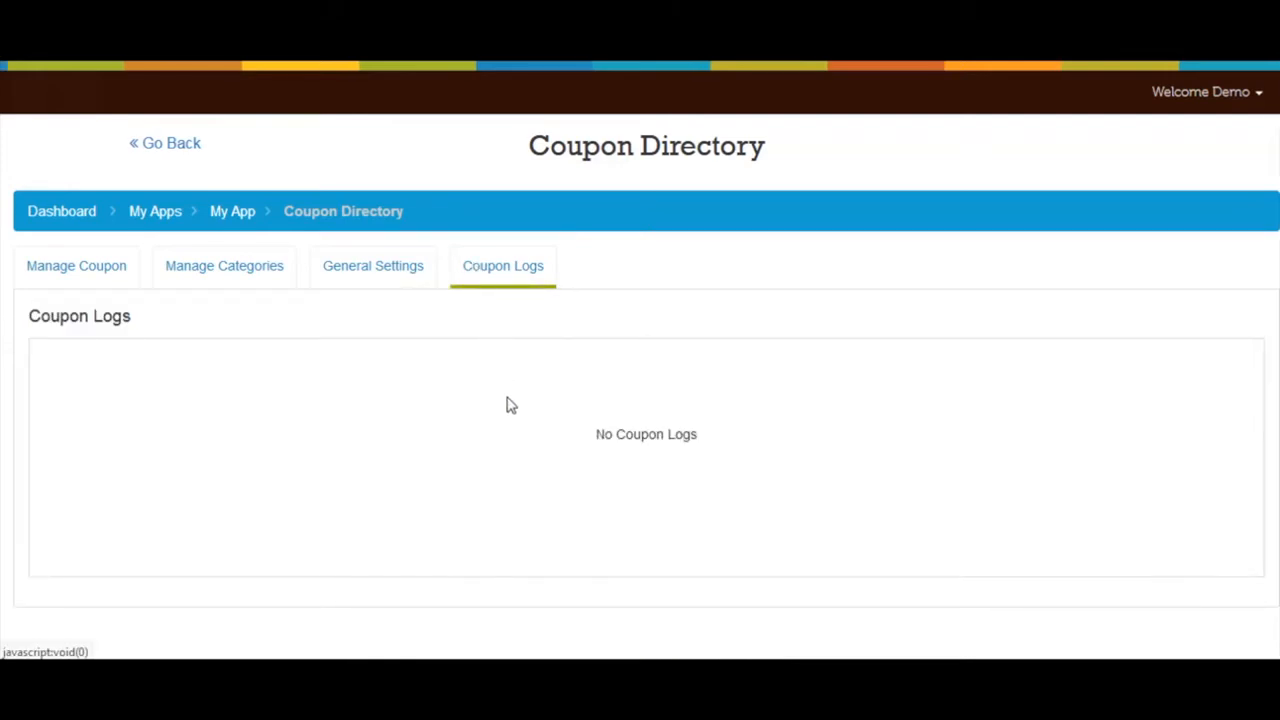